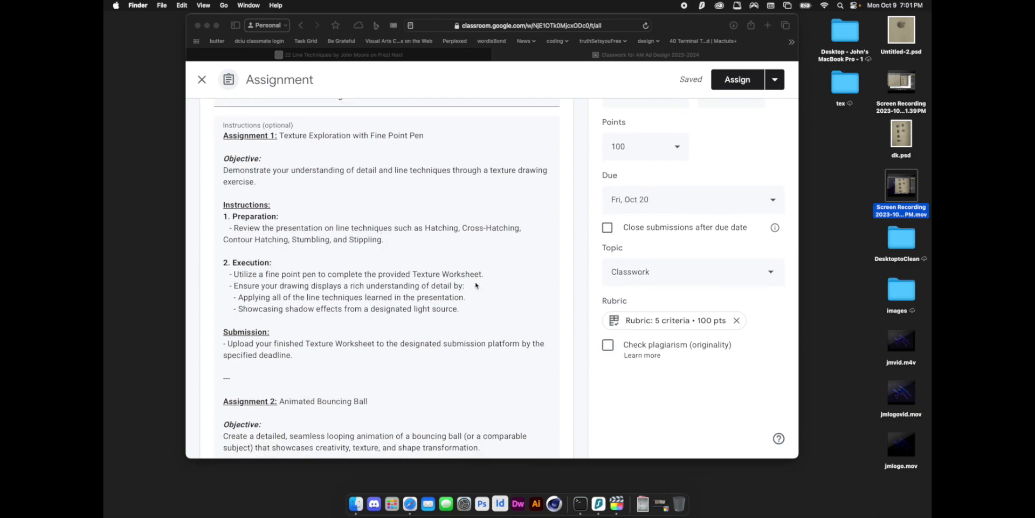
# Step: Read through the Texture Exploration and Animated Bouncing Ball assignment instructions, including the submission requirements and attached presentations
pyautogui.scroll(-5, 382, 286)
pyautogui.scroll(-5, 377, 265)
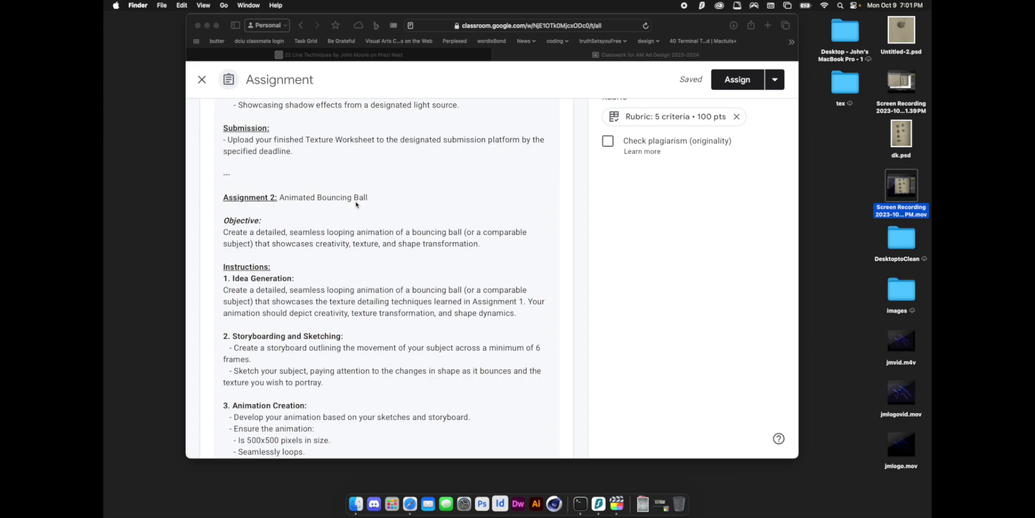
pyautogui.scroll(-1, 346, 202)
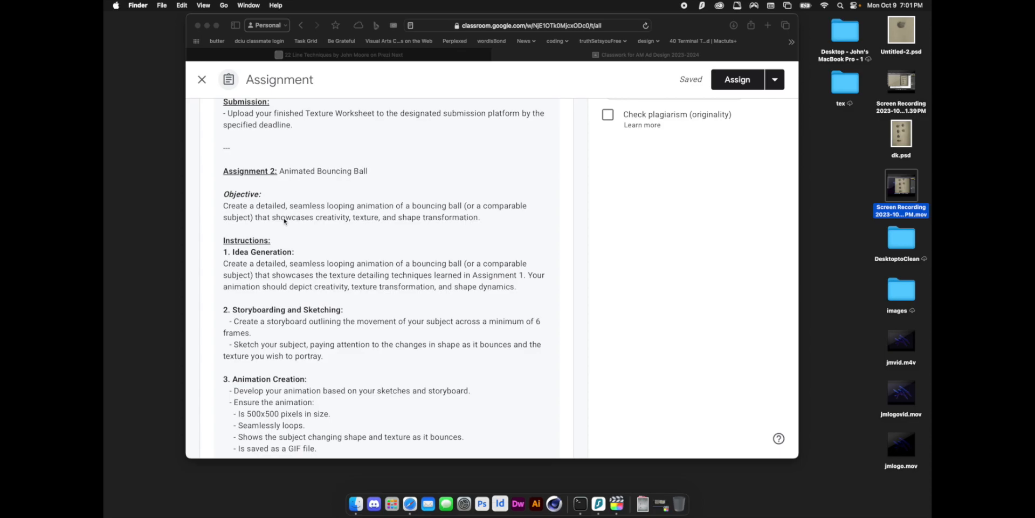
pyautogui.scroll(-3, 334, 224)
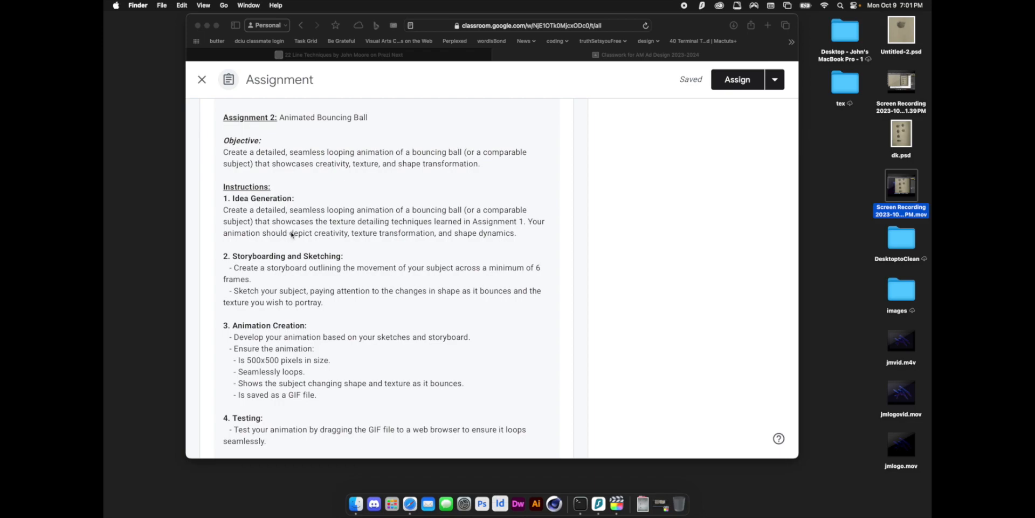
pyautogui.scroll(-3, 300, 232)
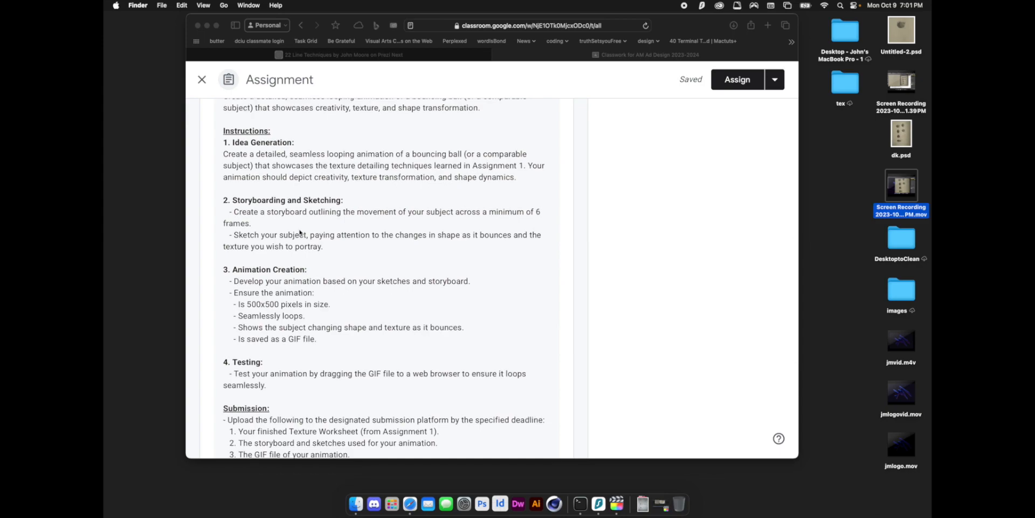
pyautogui.scroll(-2, 300, 232)
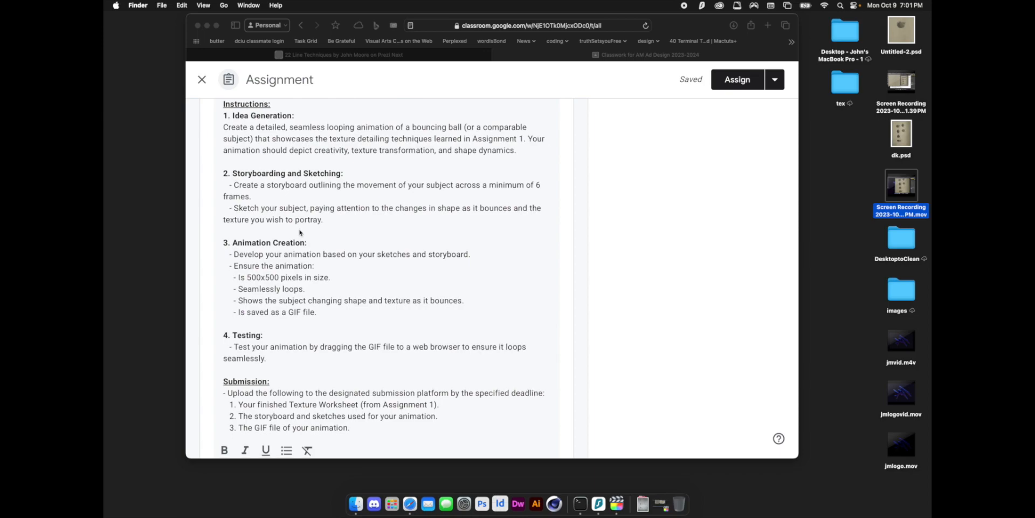
pyautogui.scroll(-2, 300, 231)
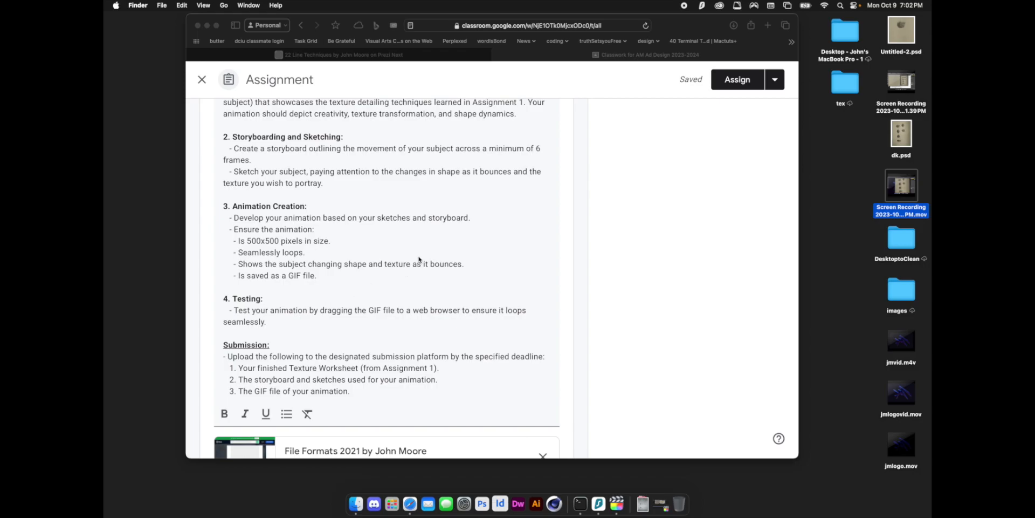
pyautogui.scroll(-5, 419, 260)
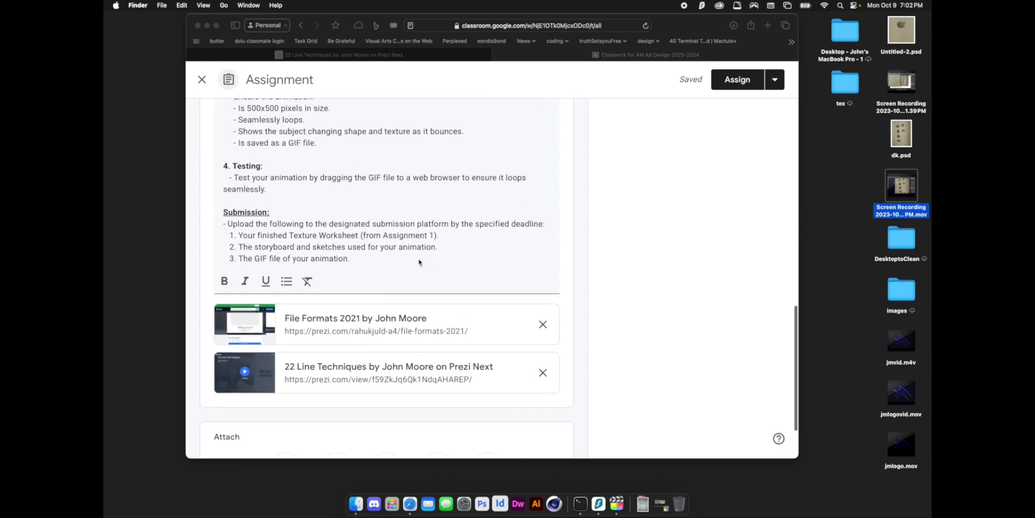
pyautogui.scroll(15, 419, 263)
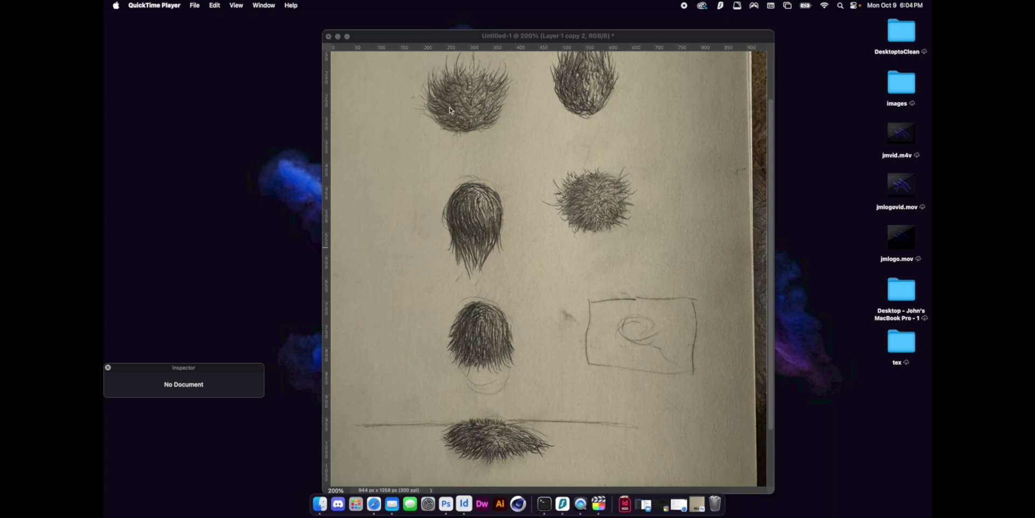
# Step: Switch to Photoshop and create a 500 × 500 px RGB document at 72 ppi with a white background
pyautogui.click(431, 34)
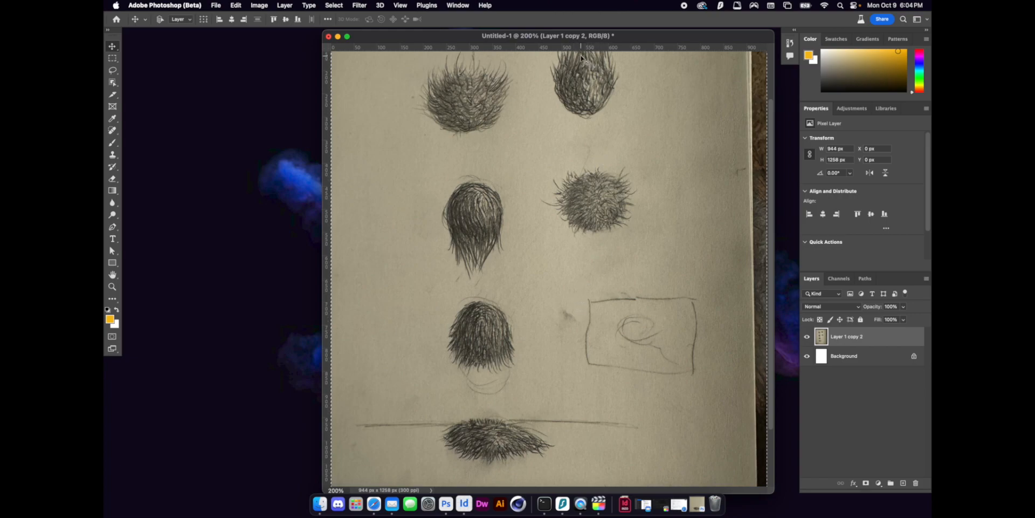
pyautogui.moveTo(582, 39); pyautogui.dragTo(634, 42)
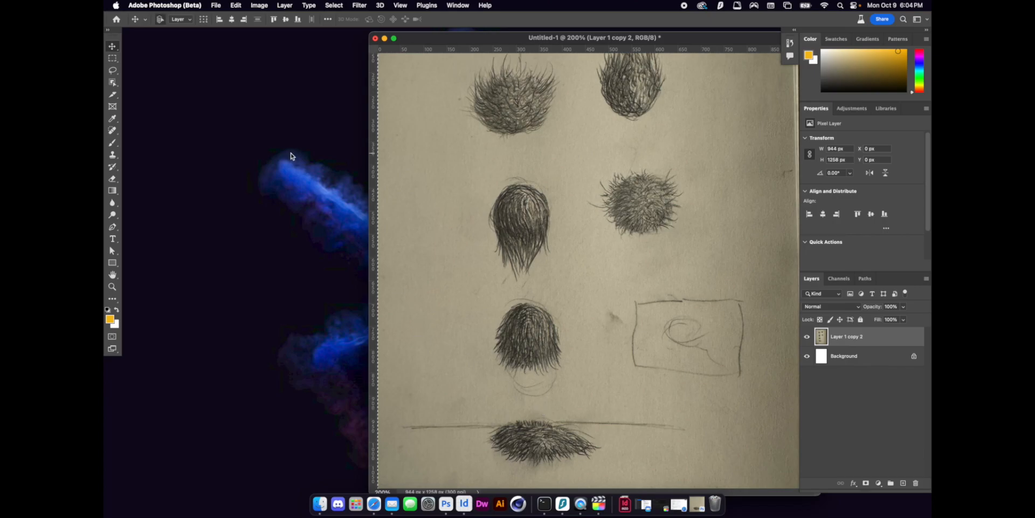
pyautogui.press('super+n')
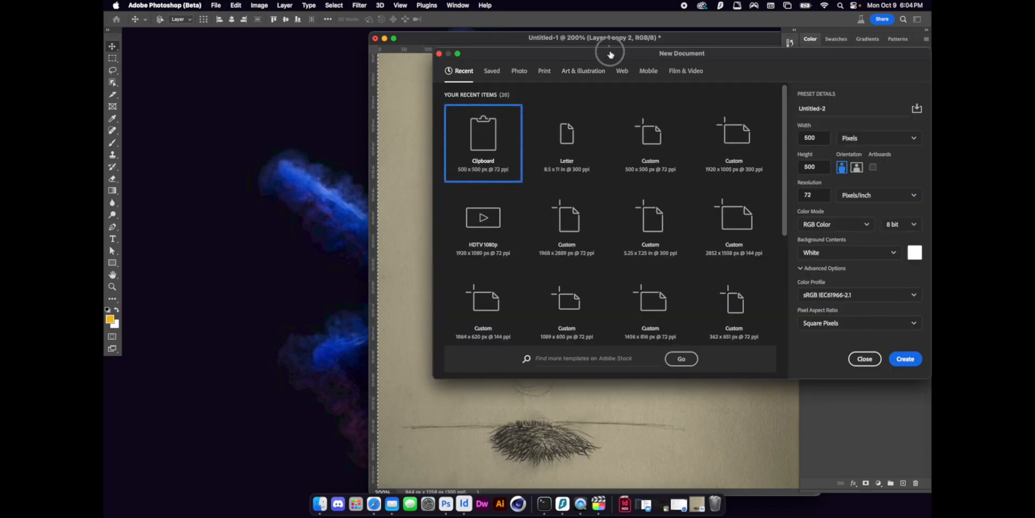
pyautogui.moveTo(609, 58); pyautogui.dragTo(371, 125)
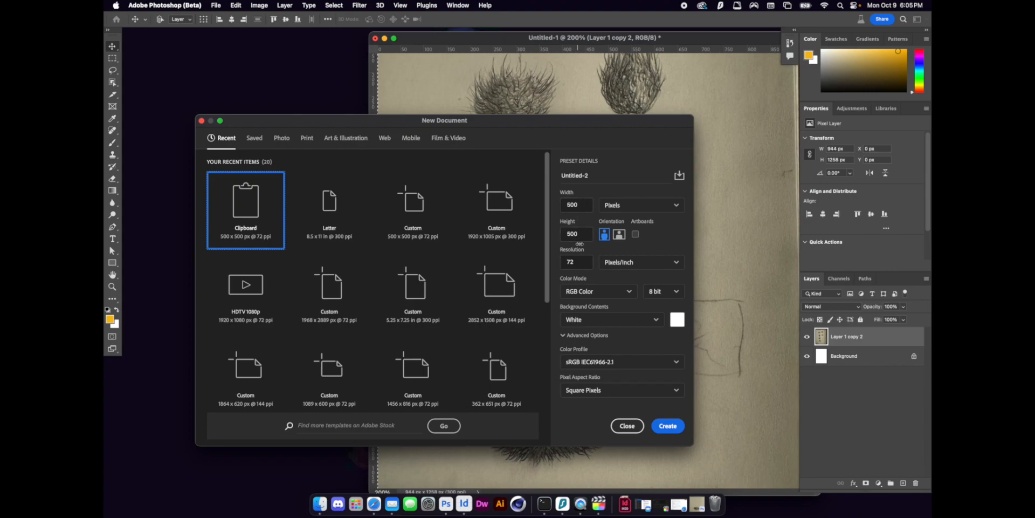
pyautogui.click(654, 427)
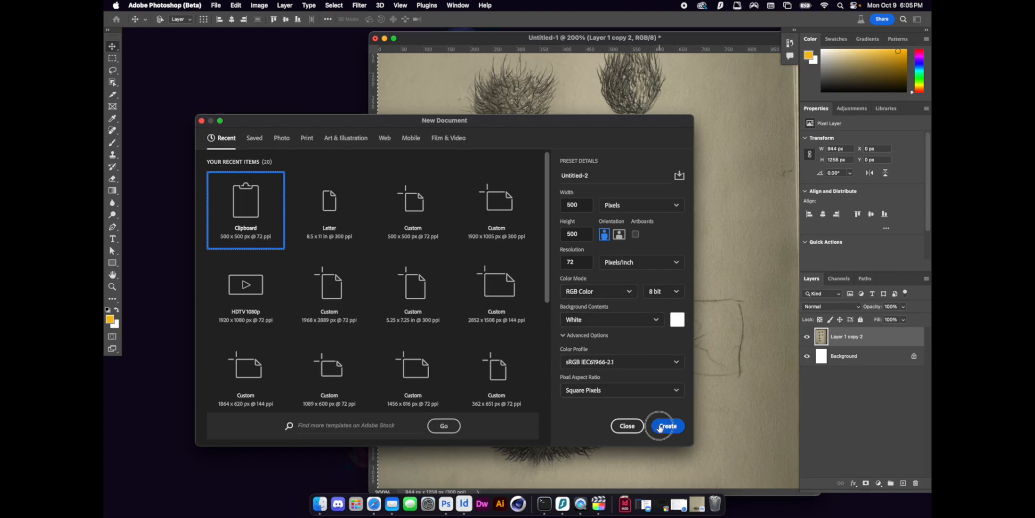
pyautogui.press('super+equal')
pyautogui.press('super+equal')
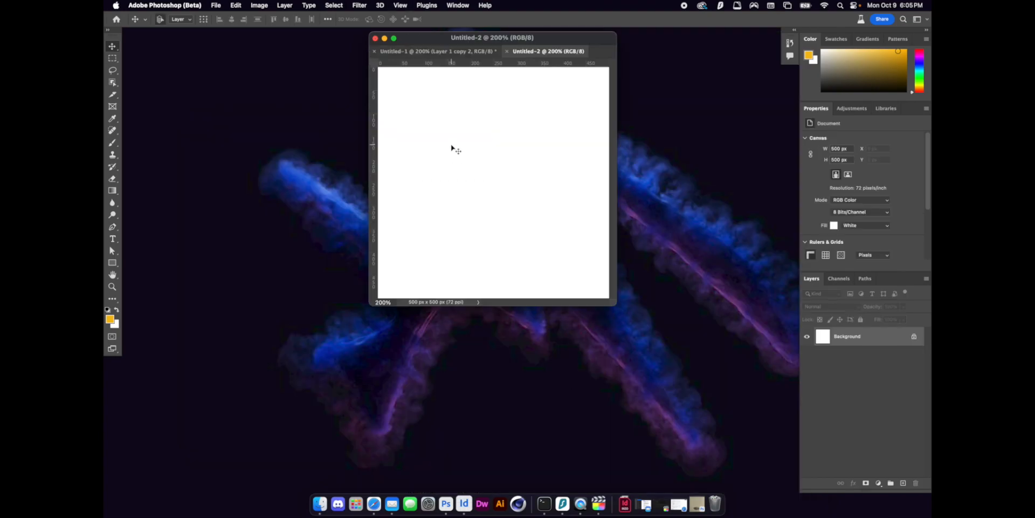
# Step: Separate the sketch and blank documents into floating windows, and widen the sketch's window with the Rectangular Marquee tool ready
pyautogui.moveTo(542, 41)
pyautogui.mouseDown()
pyautogui.moveTo(398, 43)
pyautogui.moveTo(265, 70)
pyautogui.moveTo(370, 92)
pyautogui.moveTo(507, 81)
pyautogui.mouseUp()
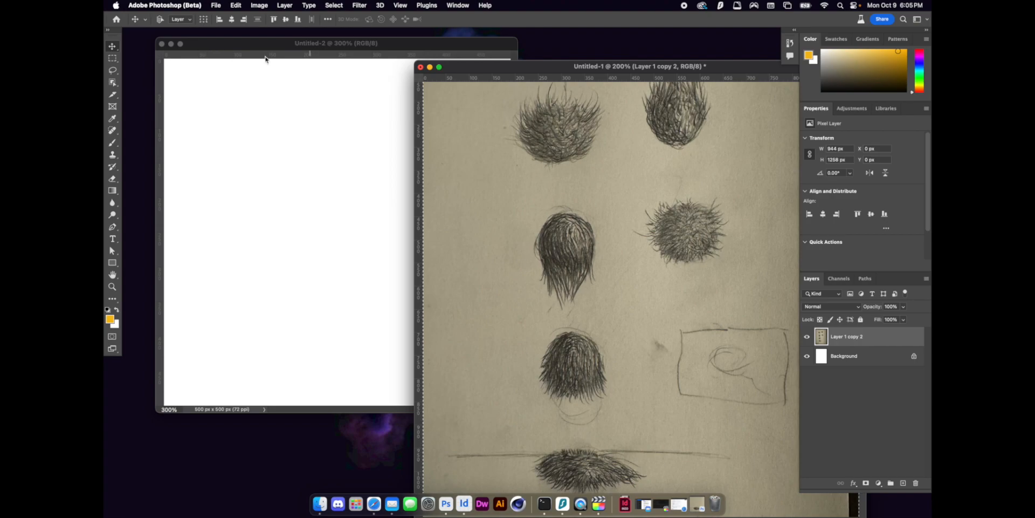
pyautogui.press('super+minus')
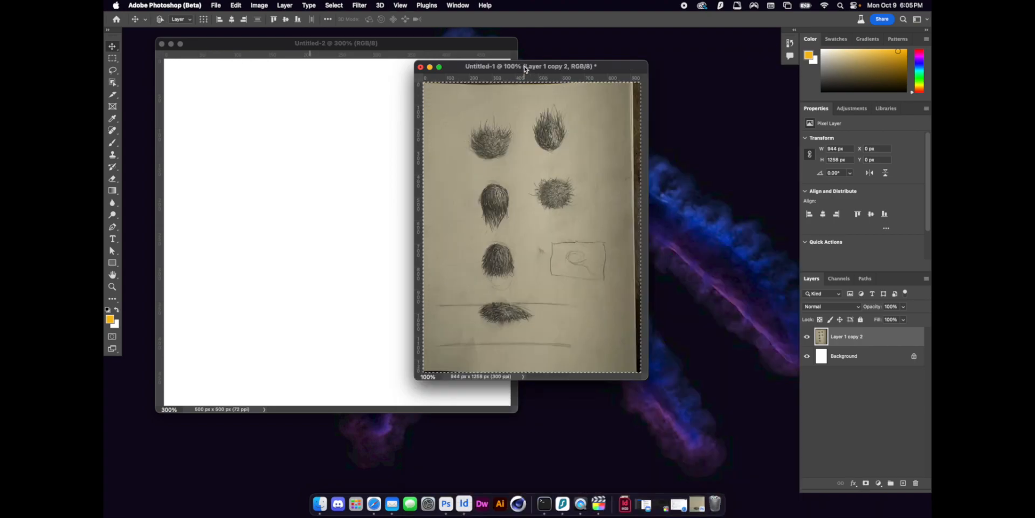
pyautogui.moveTo(504, 65); pyautogui.dragTo(586, 90)
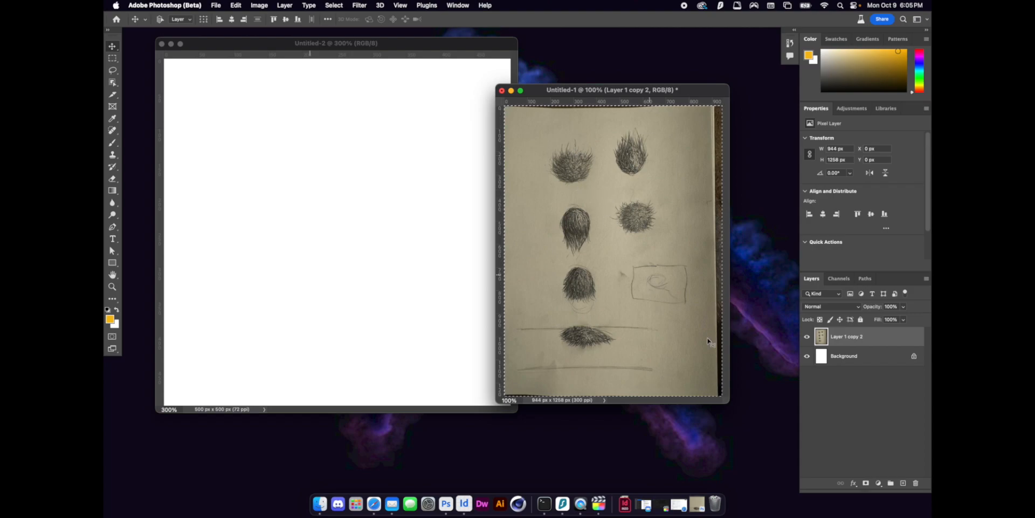
pyautogui.moveTo(728, 401); pyautogui.dragTo(798, 450)
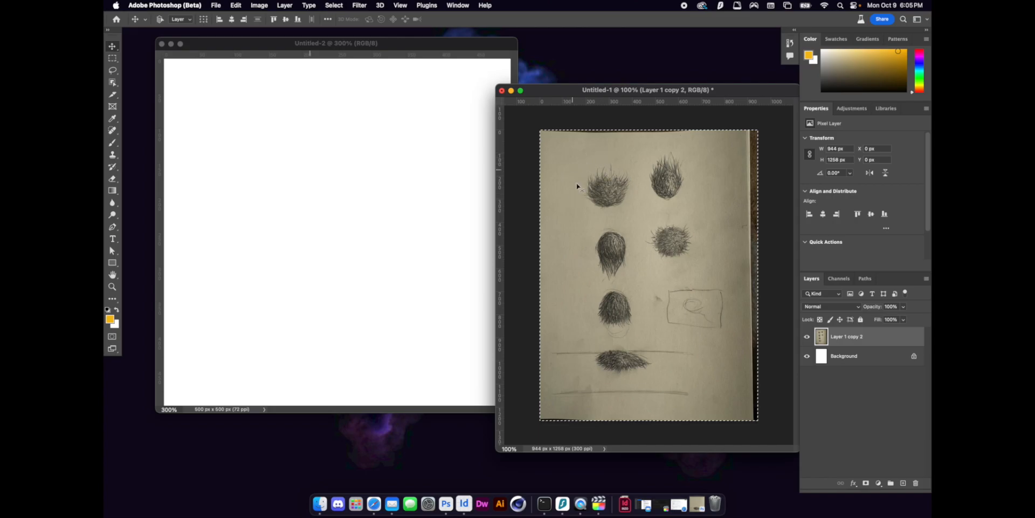
pyautogui.press('m')
pyautogui.press('super+plus')
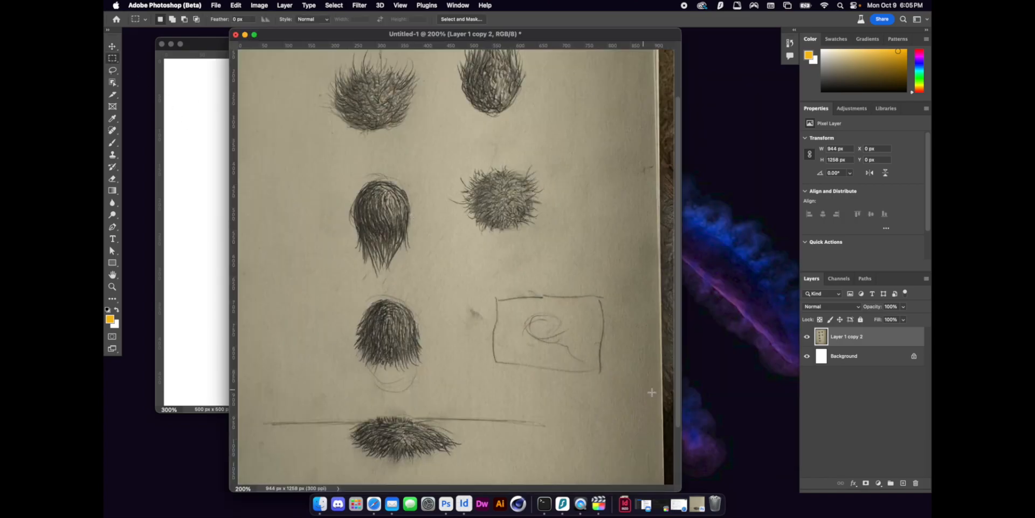
pyautogui.moveTo(683, 351); pyautogui.dragTo(800, 351)
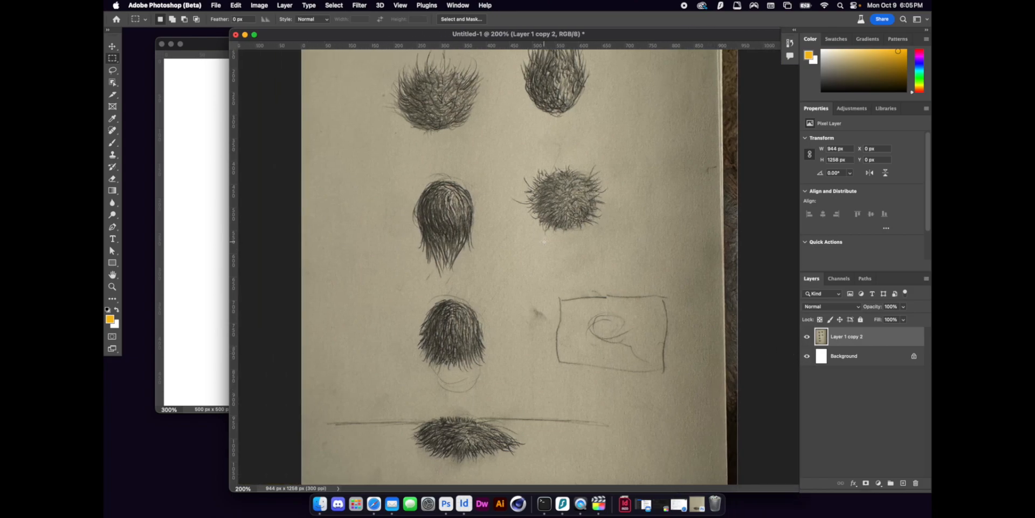
pyautogui.scroll(5, 543, 242)
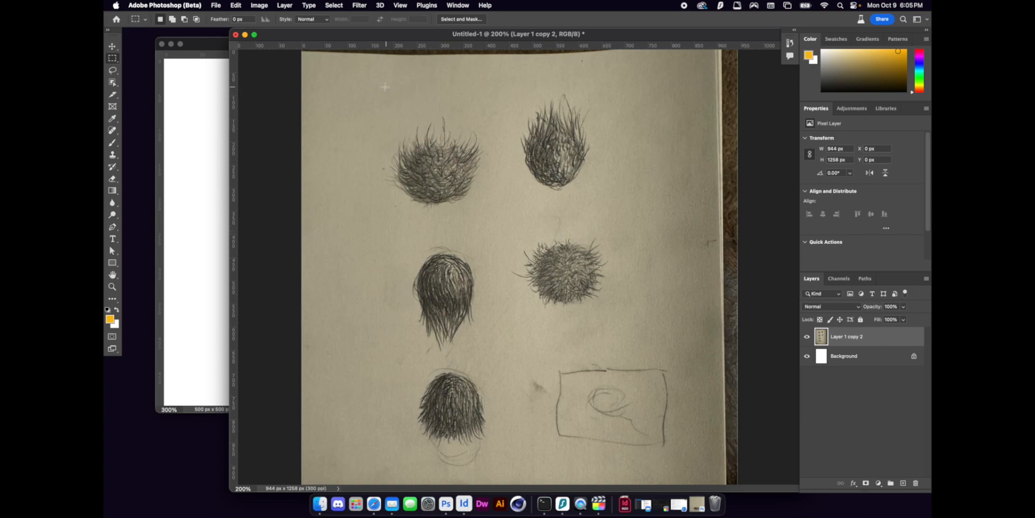
# Step: Marquee-select the upper-left furry ball sketch in an area about 410 × 363 px, and clear the selection
pyautogui.moveTo(306, 65)
pyautogui.mouseDown()
pyautogui.moveTo(421, 213)
pyautogui.moveTo(497, 214)
pyautogui.mouseUp()
pyautogui.scroll(-10, 411, 332)
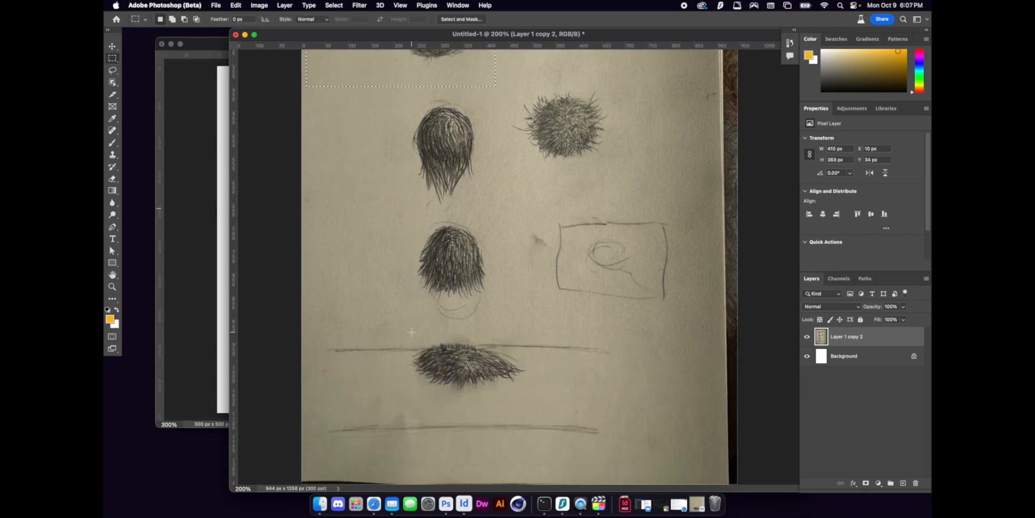
pyautogui.scroll(10, 412, 332)
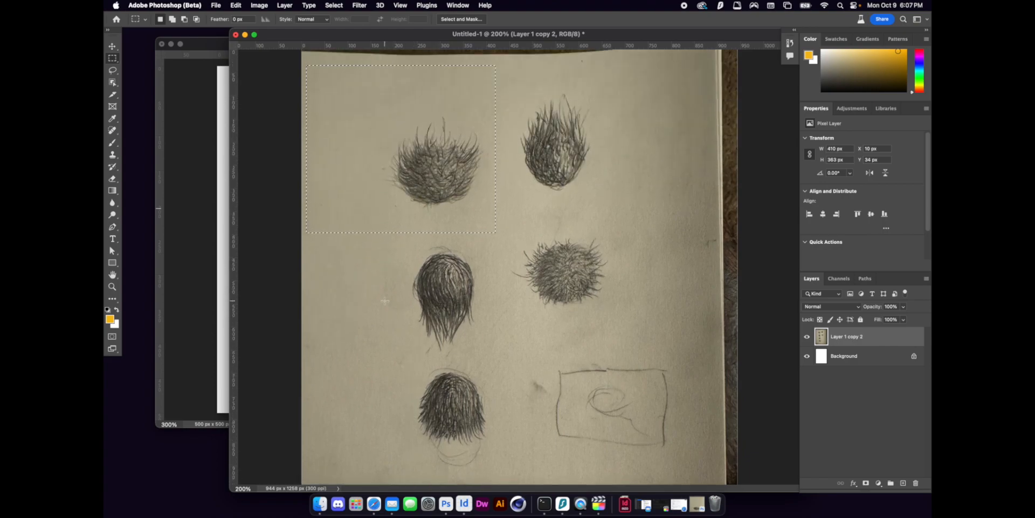
pyautogui.click(604, 314)
# Step: Try pasting a blank paper strip about 217 × 413 px from the sketch into the new document, and undo the paste
pyautogui.moveTo(402, 235); pyautogui.dragTo(256, 426)
pyautogui.press('super+c')
pyautogui.click(218, 186)
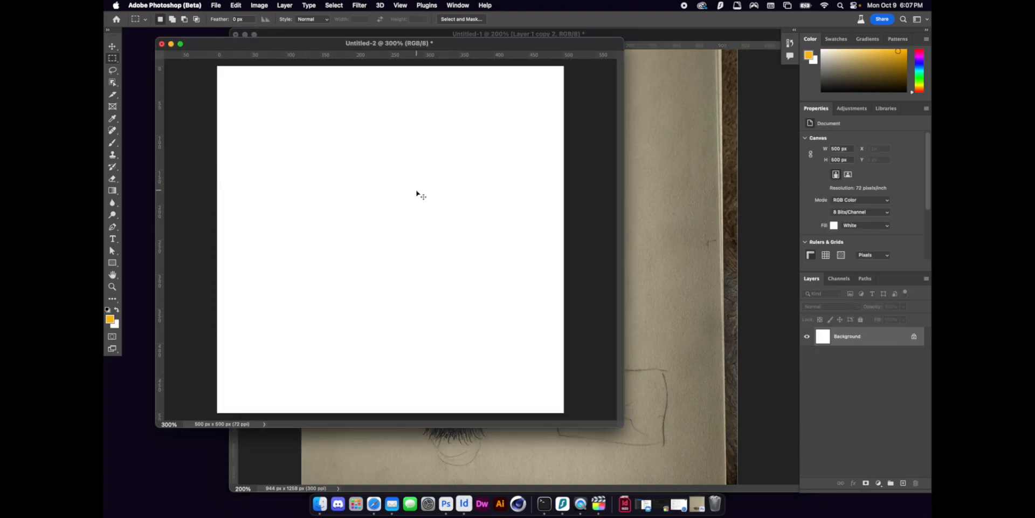
pyautogui.press('super+v')
pyautogui.press('super+z')
# Step: Copy a taller strip of blank paper, about 180 × 541 px, from the sketch page's left margin into the white document
pyautogui.click(685, 199)
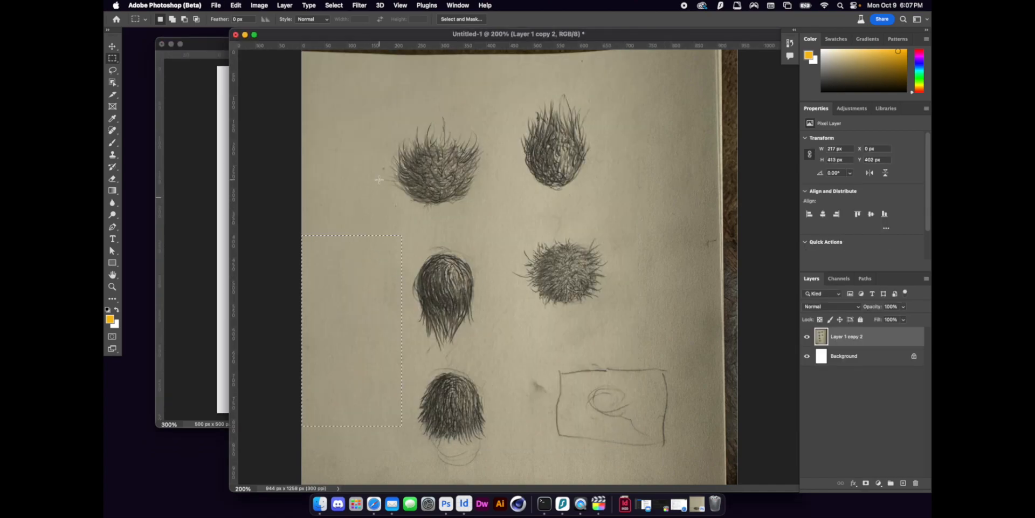
pyautogui.moveTo(334, 200); pyautogui.dragTo(249, 451)
pyautogui.click(197, 242)
pyautogui.press('super+v')
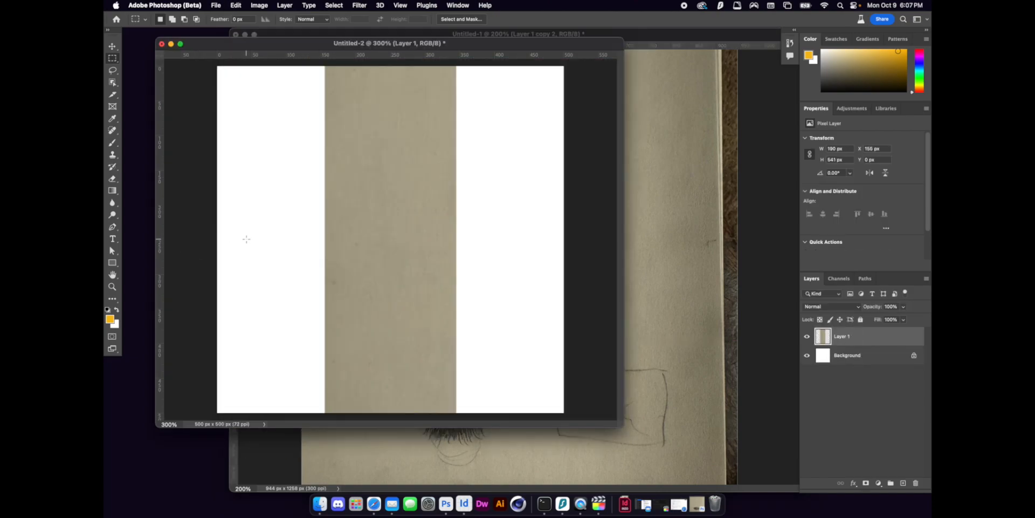
# Step: Move the paper strip to the right side of the canvas, align it flush with the right edge and deselect
pyautogui.press('v')
pyautogui.moveTo(388, 215); pyautogui.dragTo(491, 218)
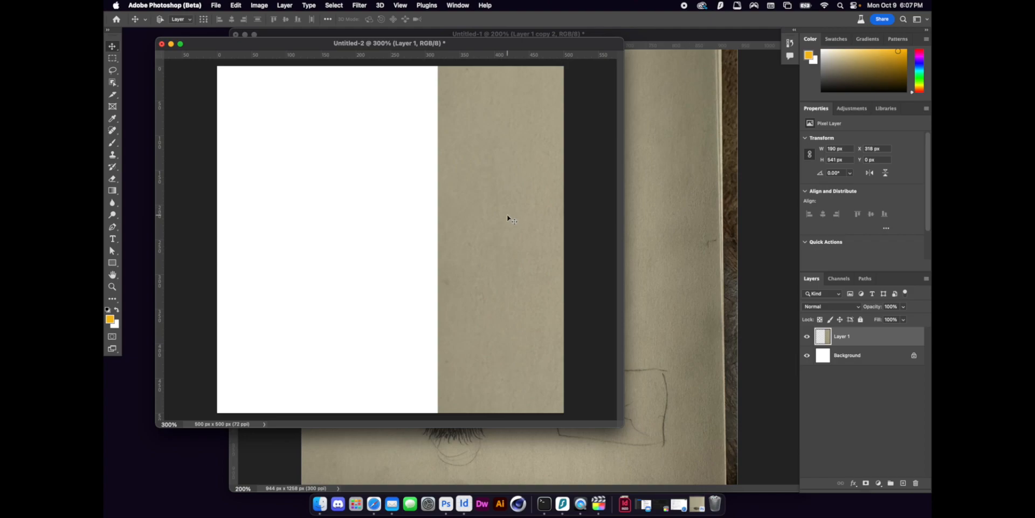
pyautogui.press('super+a')
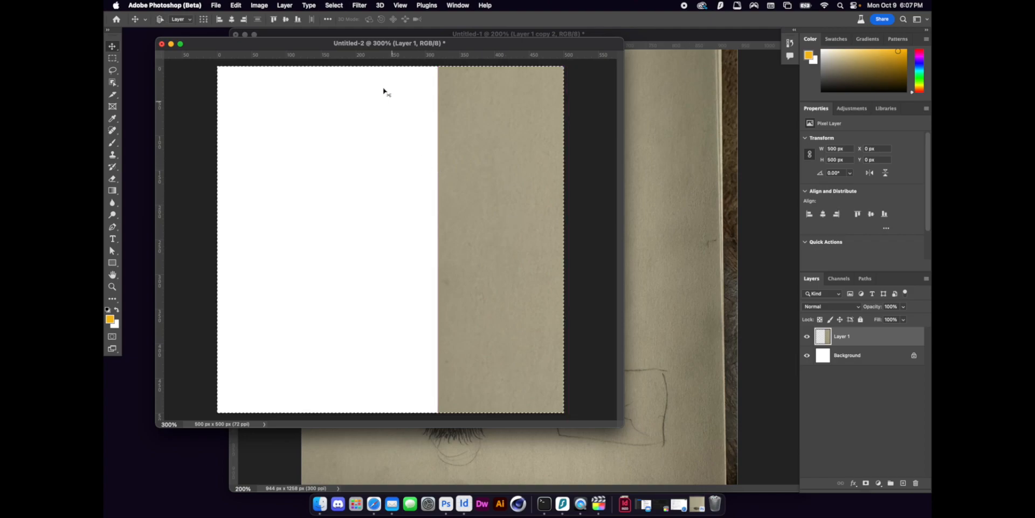
pyautogui.click(243, 19)
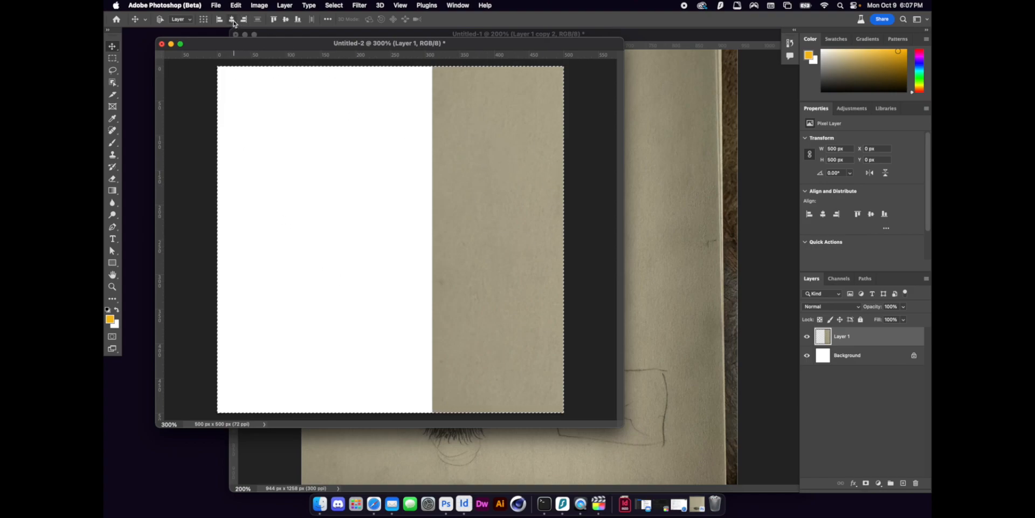
pyautogui.press('super+d')
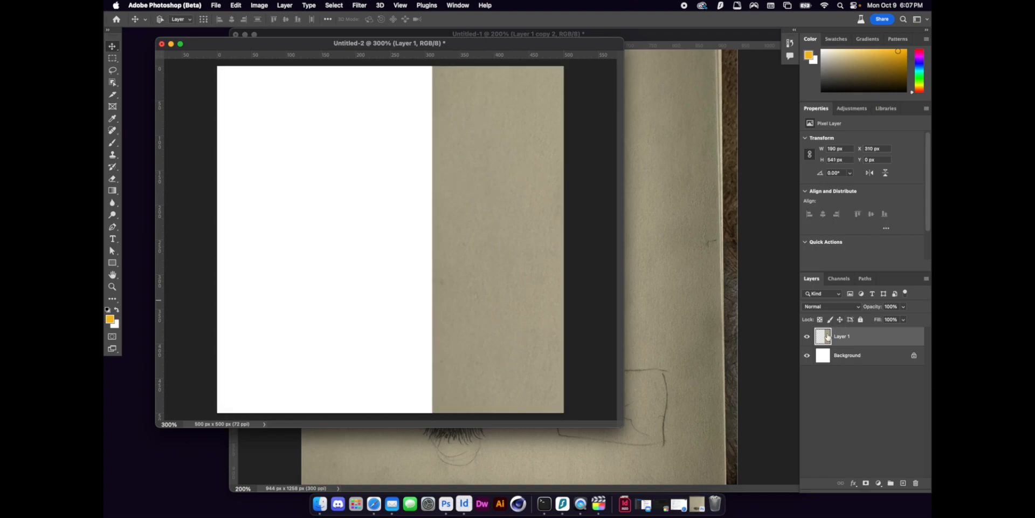
# Step: Duplicate the paper strip, rotate the copy 180° and butt it against the original strip's left edge
pyautogui.moveTo(488, 231); pyautogui.dragTo(281, 222)
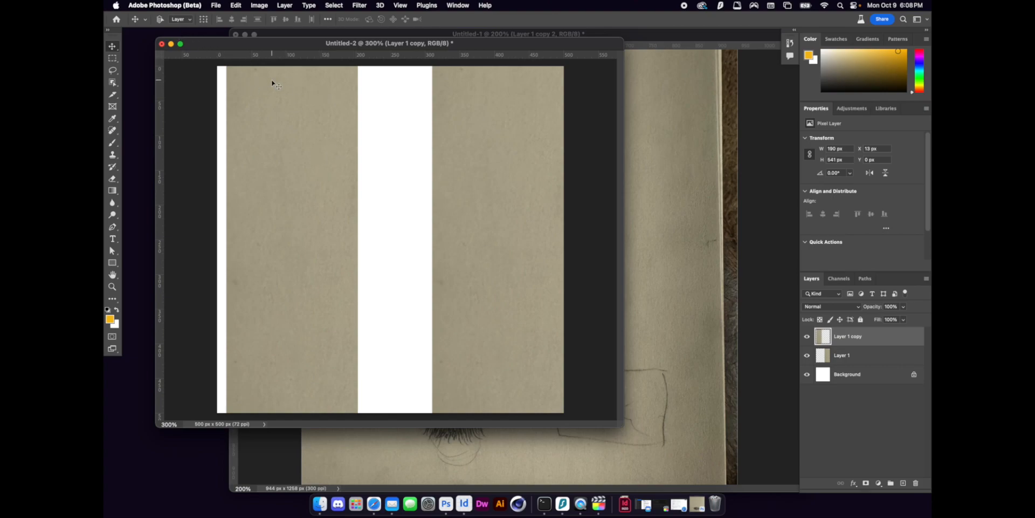
pyautogui.press('super+t')
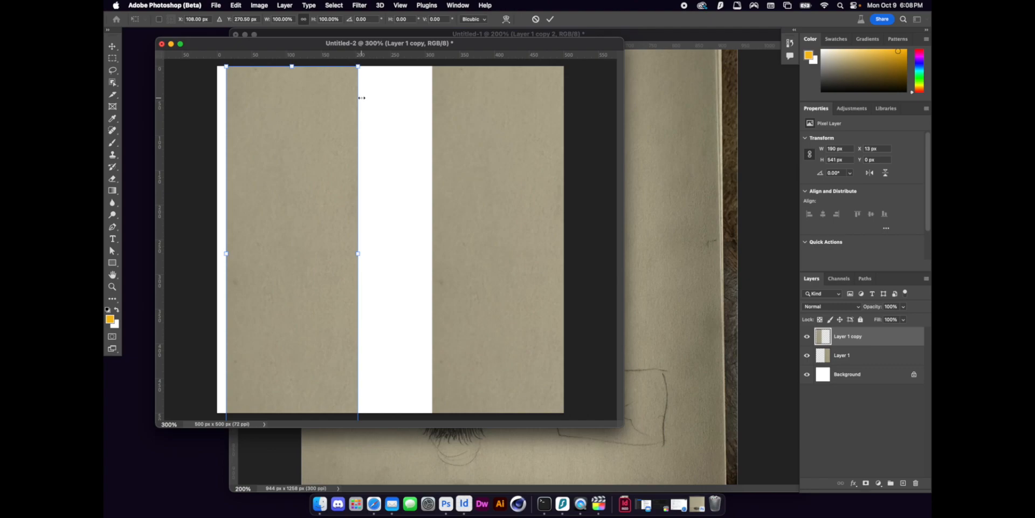
pyautogui.moveTo(369, 78); pyautogui.dragTo(265, 334)
pyautogui.press('Return')
pyautogui.moveTo(289, 233); pyautogui.dragTo(364, 242)
pyautogui.press('Right')
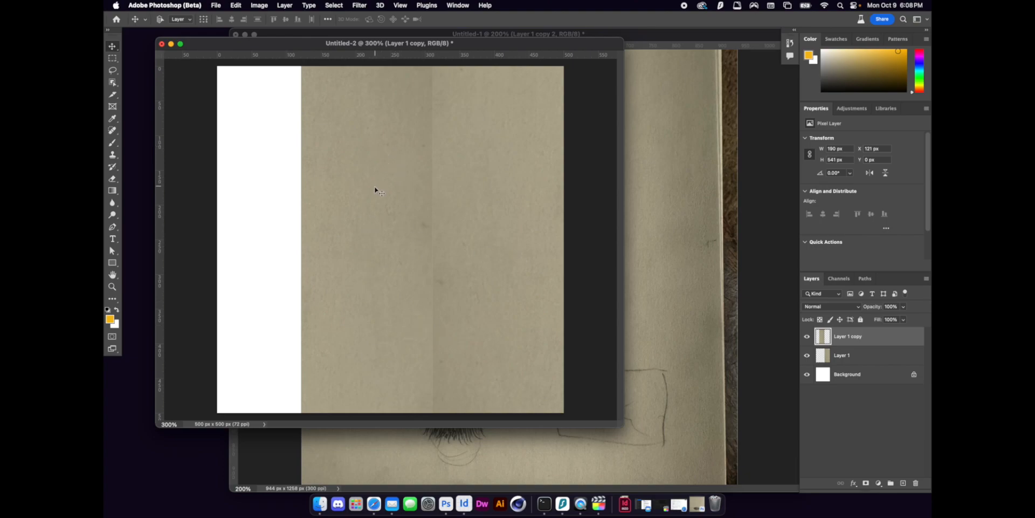
# Step: Flip the duplicated paper strip vertically with Free Transform so it mirrors the neighbouring strip
pyautogui.press('super+t')
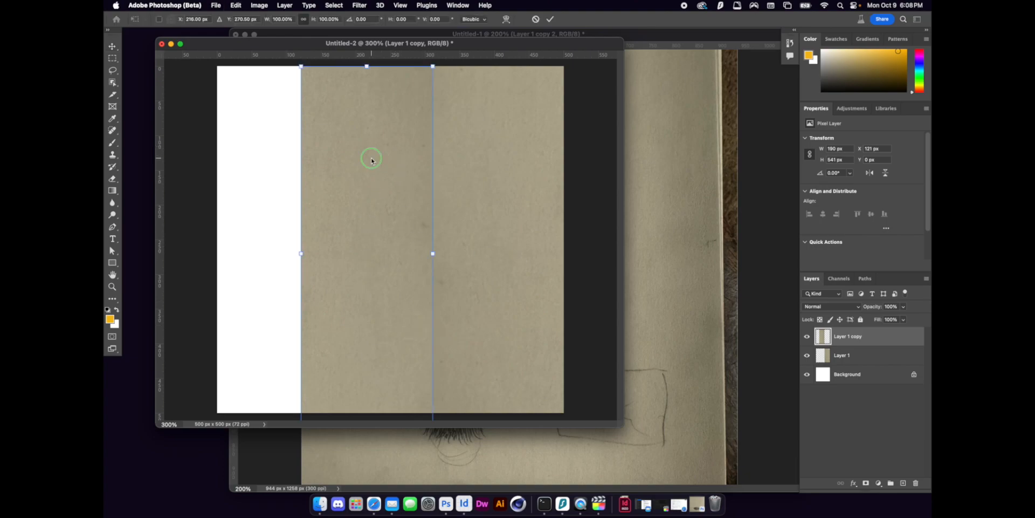
pyautogui.rightClick(371, 160)
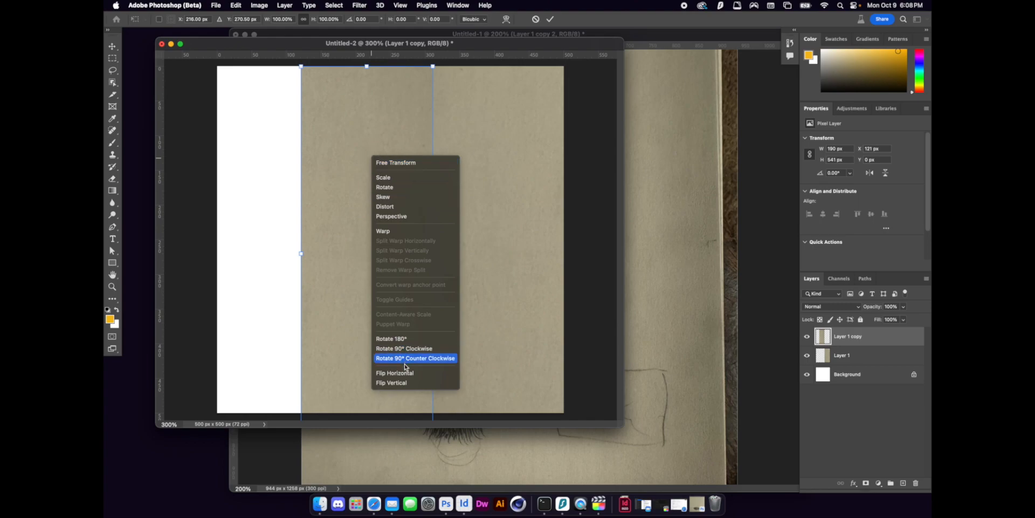
pyautogui.click(405, 382)
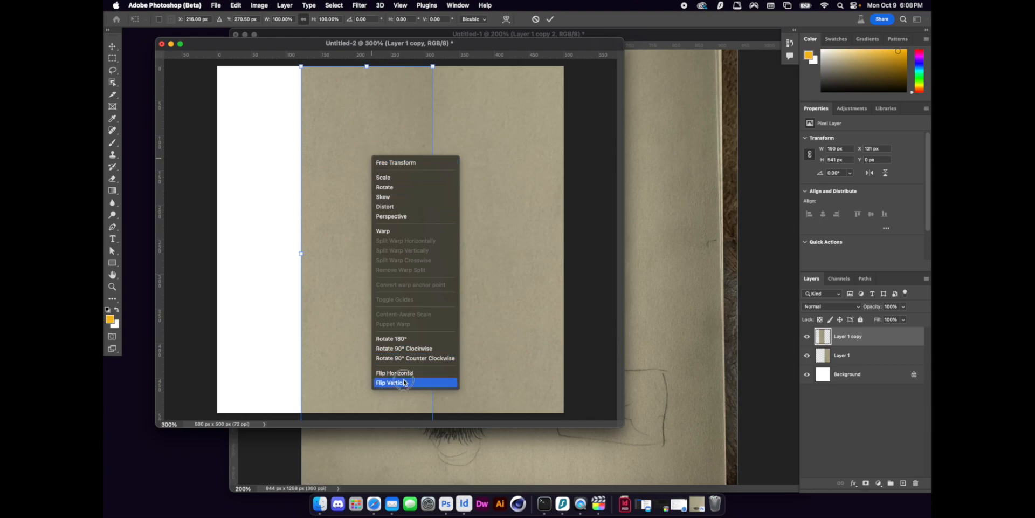
pyautogui.press('Return')
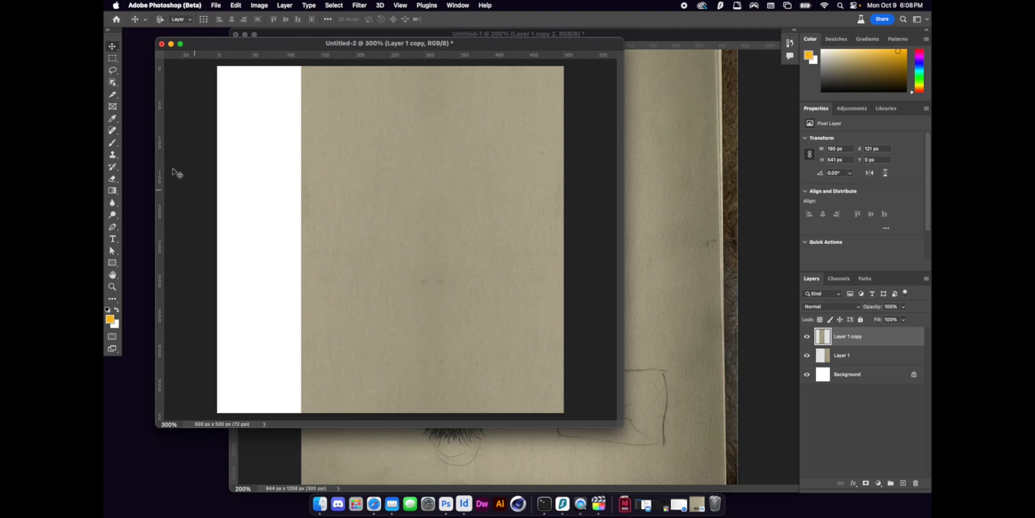
# Step: Clone clean paper over the dark spots along the seam between the two strips
pyautogui.click(113, 155)
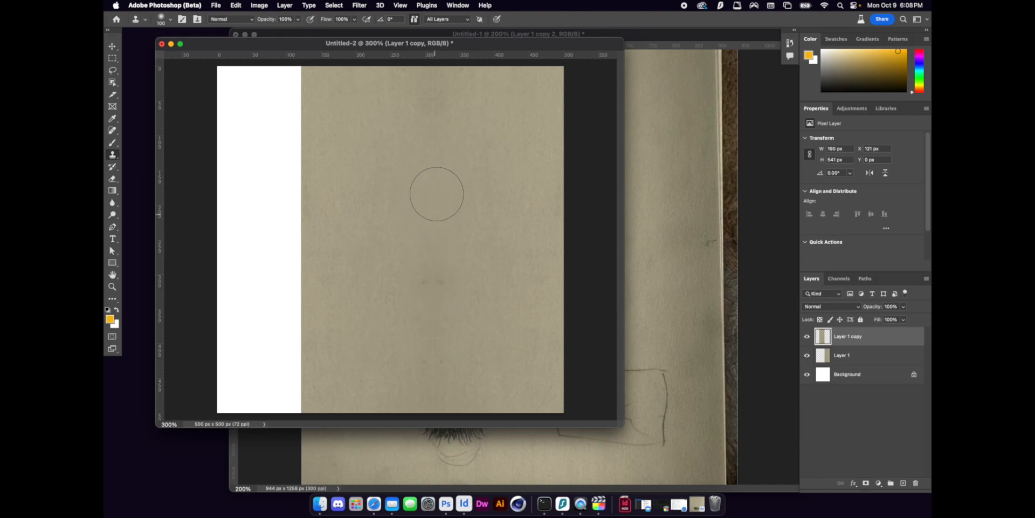
pyautogui.moveTo(428, 284)
pyautogui.mouseDown()
pyautogui.moveTo(437, 288)
pyautogui.moveTo(428, 266)
pyautogui.moveTo(437, 262)
pyautogui.moveTo(431, 278)
pyautogui.moveTo(413, 277)
pyautogui.moveTo(427, 256)
pyautogui.moveTo(515, 225)
pyautogui.moveTo(488, 343)
pyautogui.moveTo(440, 335)
pyautogui.mouseUp()
pyautogui.click(112, 46)
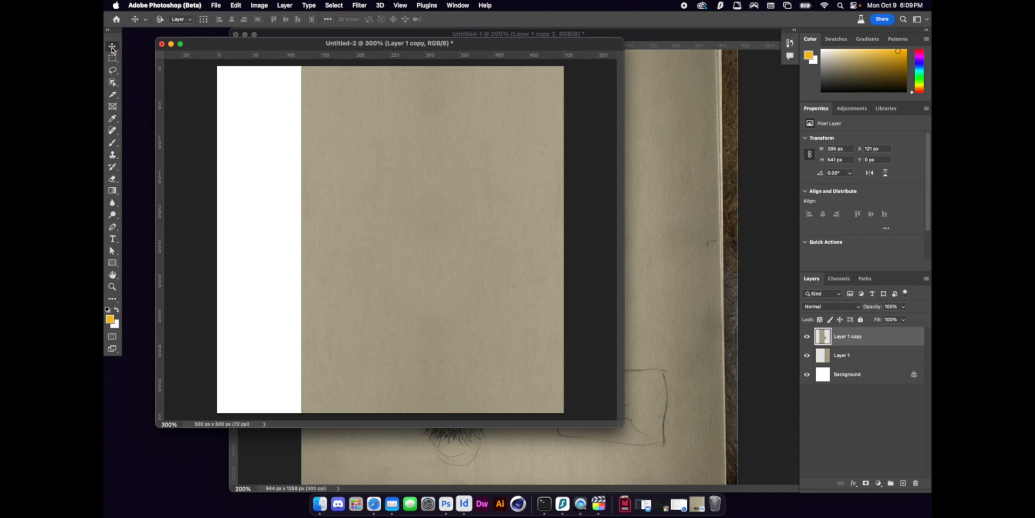
# Step: Merge the two strip layers and fill the remaining white area with a merged-in duplicate of the paper
pyautogui.click(926, 280)
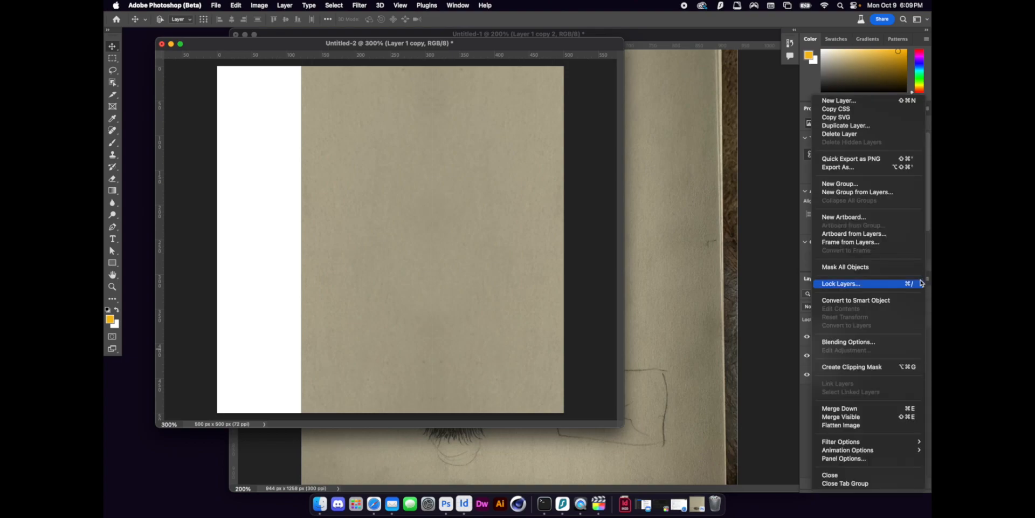
pyautogui.click(863, 411)
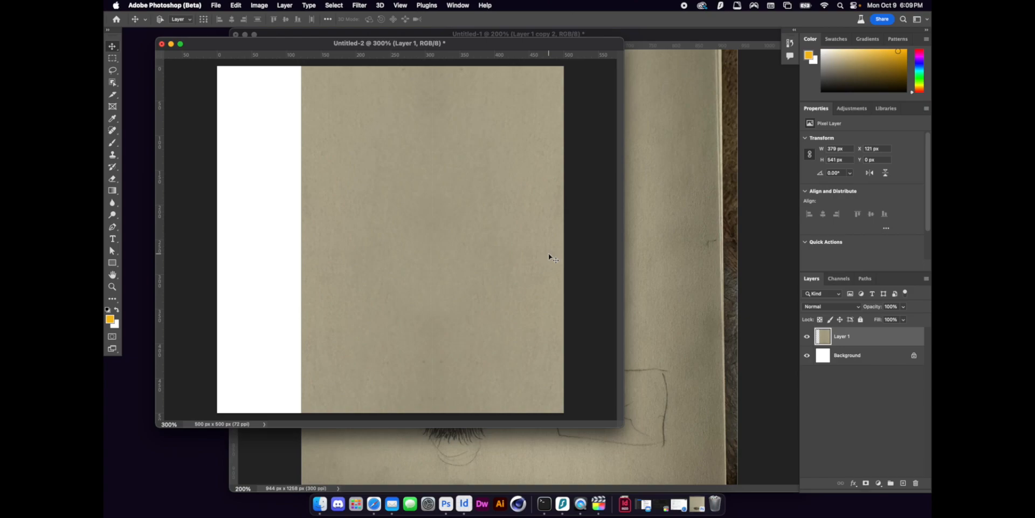
pyautogui.moveTo(507, 239); pyautogui.dragTo(273, 227)
pyautogui.hotkey('ctrl', 'e')
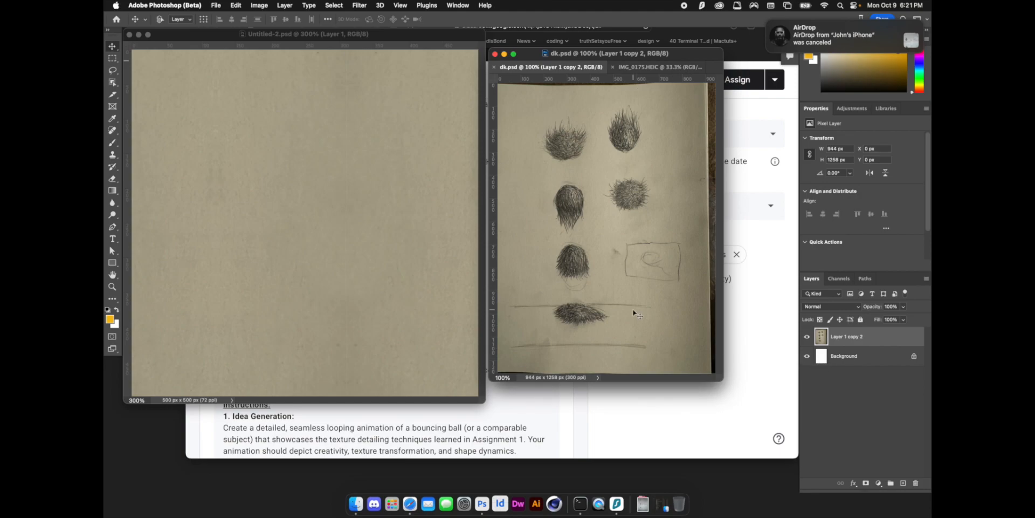
# Step: Lasso the long-haired drooping ball in dk.psd with a loose outline about 155 × 237 px and copy it
pyautogui.click(113, 70)
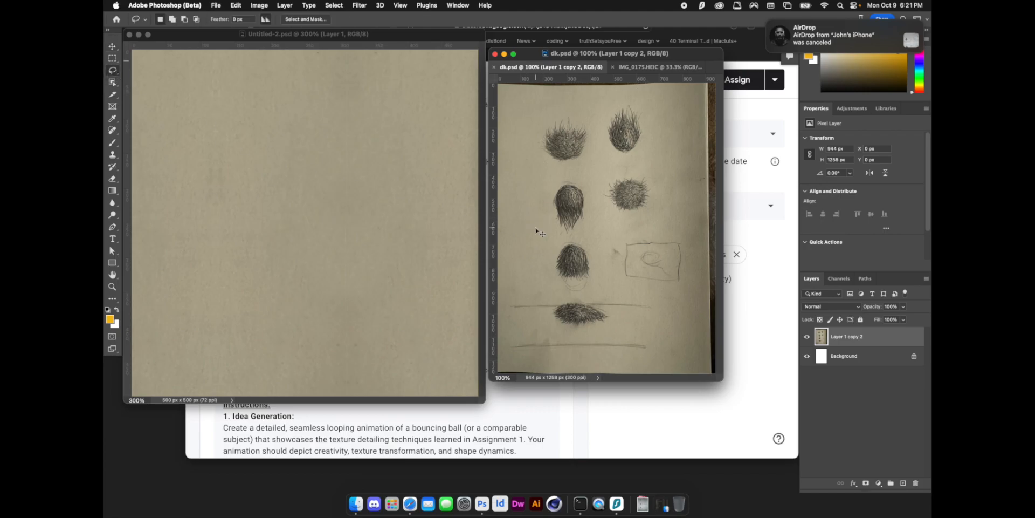
pyautogui.press('super+equal')
pyautogui.press('super+equal')
pyautogui.press('super+equal')
pyautogui.moveTo(363, 178); pyautogui.dragTo(509, 210)
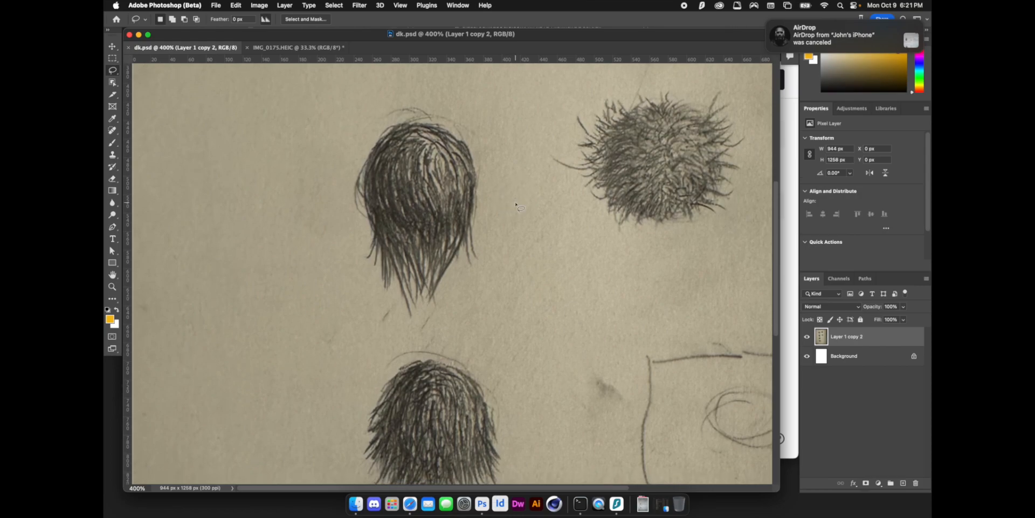
pyautogui.moveTo(484, 197)
pyautogui.mouseDown()
pyautogui.moveTo(486, 159)
pyautogui.moveTo(472, 127)
pyautogui.moveTo(407, 100)
pyautogui.moveTo(366, 127)
pyautogui.moveTo(345, 195)
pyautogui.moveTo(365, 266)
pyautogui.moveTo(414, 322)
pyautogui.moveTo(445, 310)
pyautogui.moveTo(458, 282)
pyautogui.moveTo(482, 268)
pyautogui.moveTo(484, 212)
pyautogui.mouseUp()
pyautogui.click(234, 5)
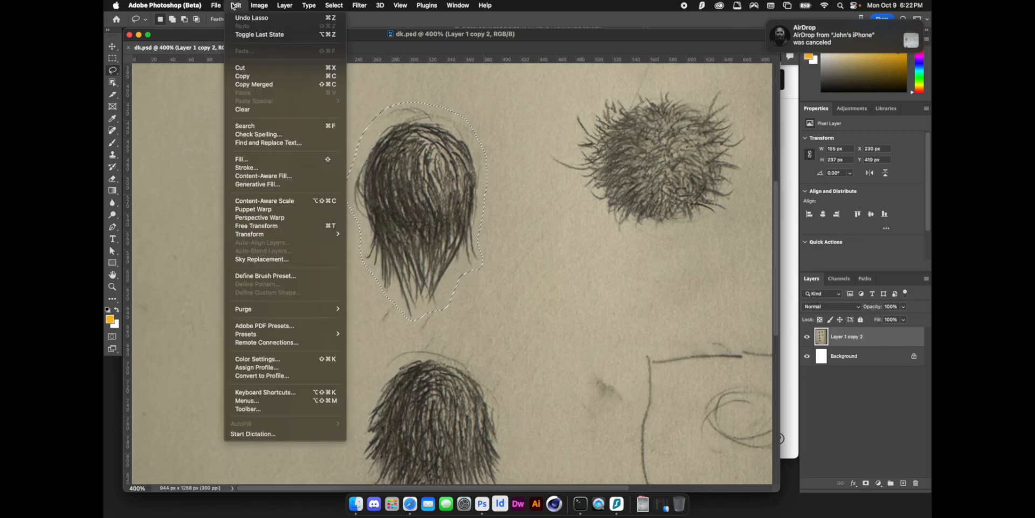
pyautogui.click(243, 76)
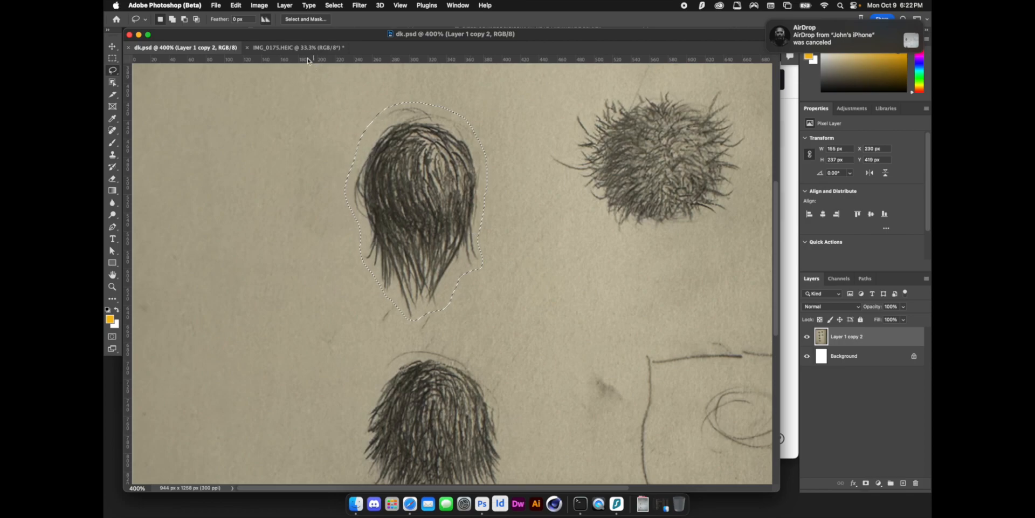
# Step: Paste the copied ball into Untitled-2.psd above the paper texture and check it with the paper layer hidden
pyautogui.moveTo(225, 33); pyautogui.dragTo(451, 51)
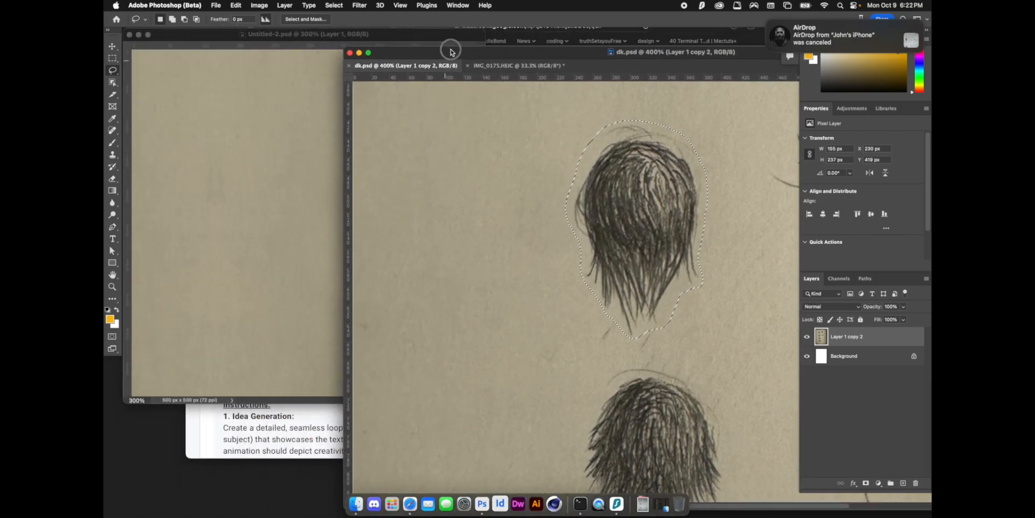
pyautogui.click(306, 125)
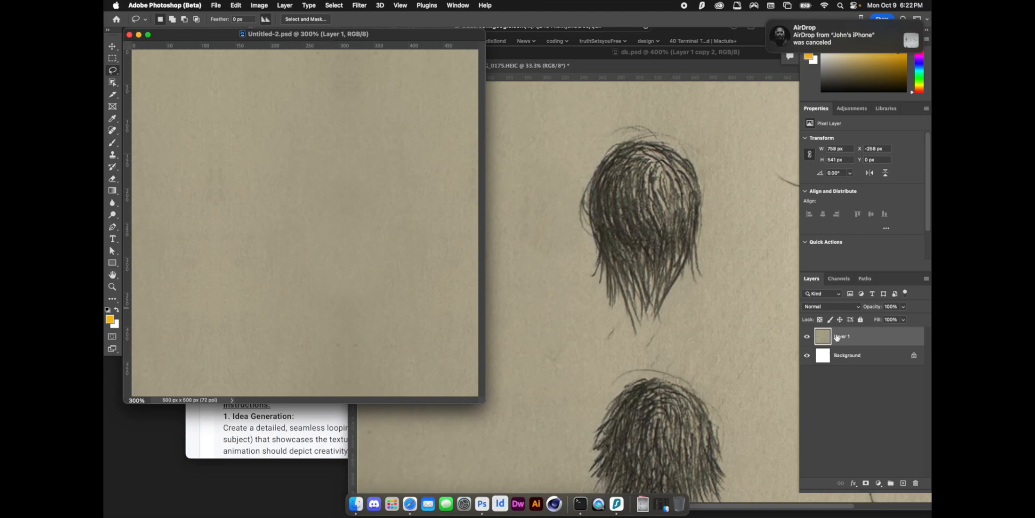
pyautogui.press('super+v')
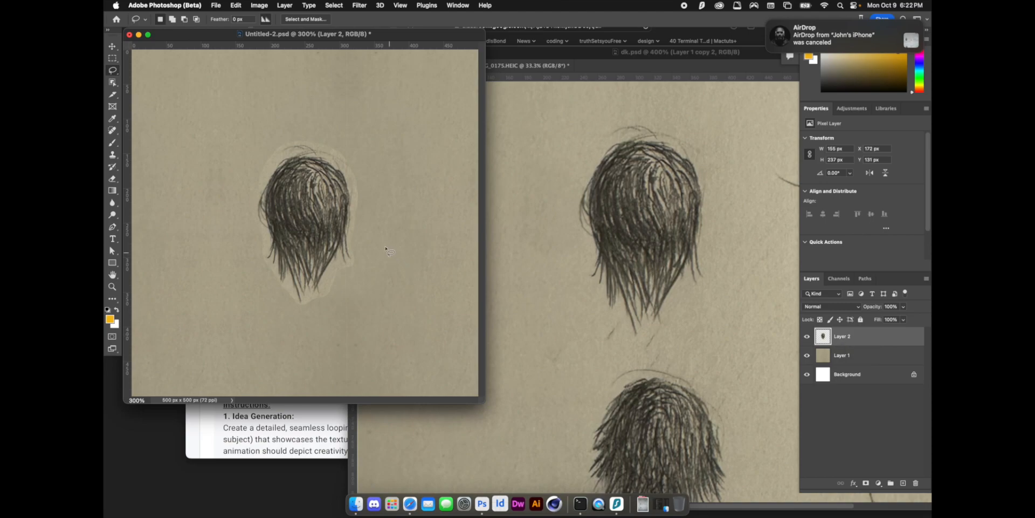
pyautogui.click(807, 356)
pyautogui.click(807, 356)
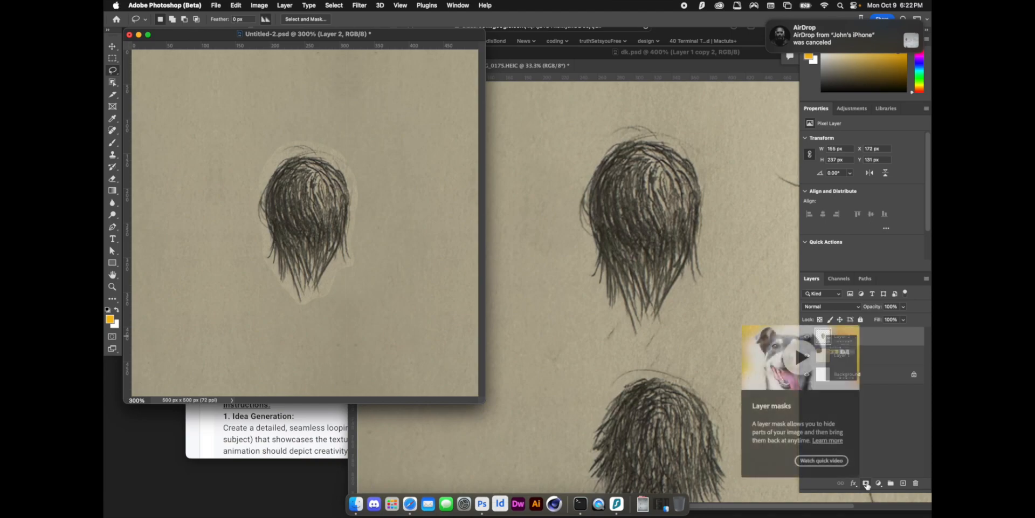
# Step: Add a layer mask to the pasted ball and set up a black Soft Round brush of 22 px
pyautogui.click(866, 483)
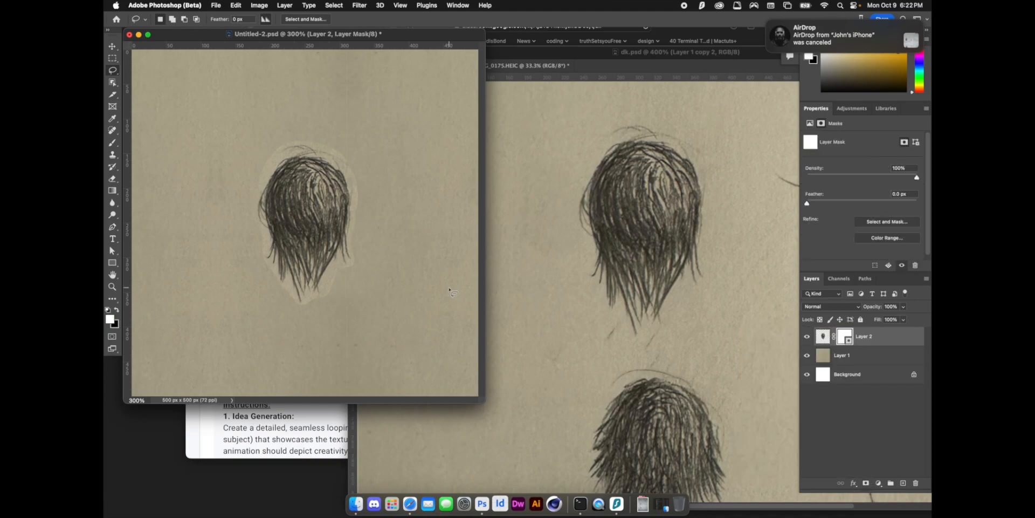
pyautogui.click(113, 142)
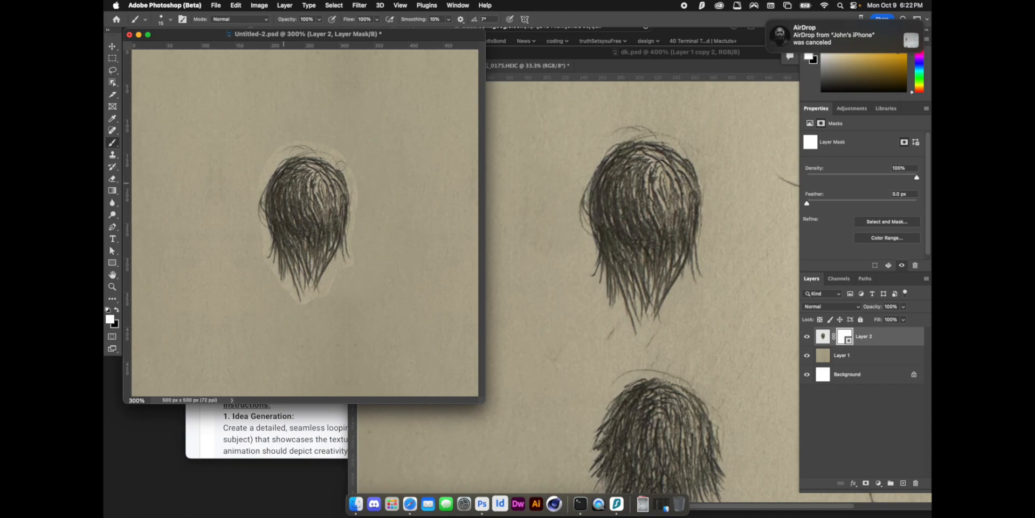
pyautogui.click(117, 310)
pyautogui.click(172, 22)
pyautogui.moveTo(162, 49); pyautogui.dragTo(161, 49)
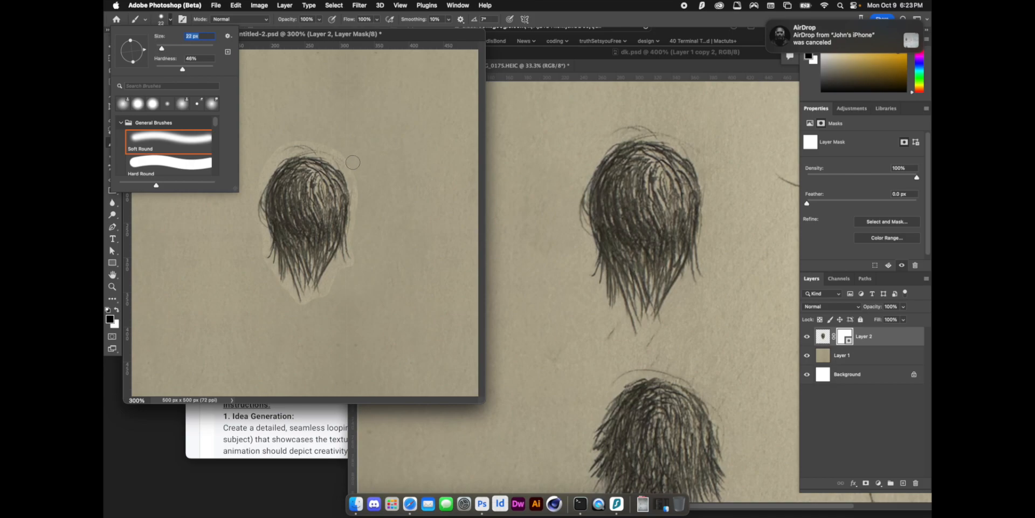
pyautogui.click(364, 147)
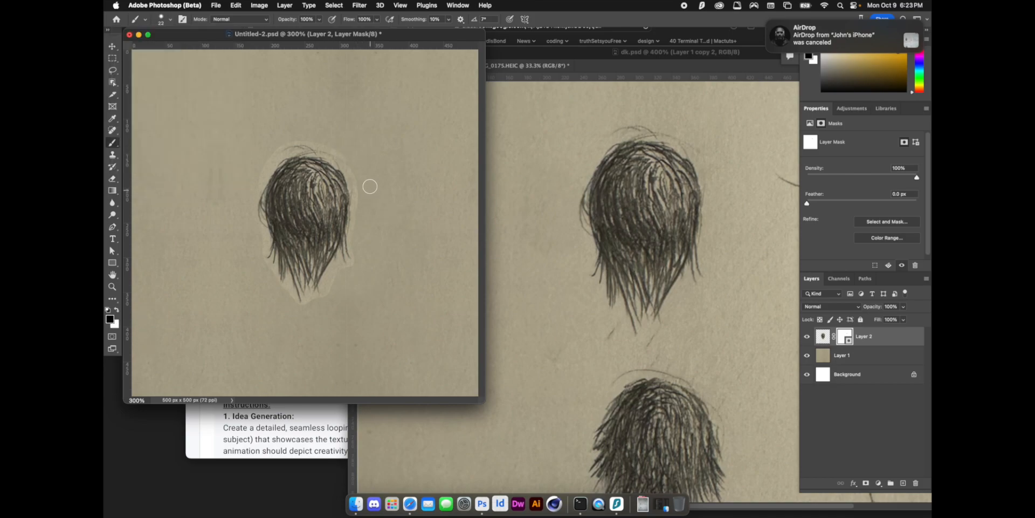
# Step: Mask out the light paper halo around the ball's top and sides, checking the edge with the paper layer hidden
pyautogui.moveTo(330, 161)
pyautogui.mouseDown()
pyautogui.moveTo(297, 183)
pyautogui.moveTo(333, 150)
pyautogui.mouseUp()
pyautogui.click(116, 309)
pyautogui.moveTo(296, 205)
pyautogui.mouseDown()
pyautogui.moveTo(321, 178)
pyautogui.moveTo(293, 185)
pyautogui.moveTo(310, 162)
pyautogui.moveTo(338, 182)
pyautogui.moveTo(325, 173)
pyautogui.moveTo(345, 154)
pyautogui.moveTo(343, 167)
pyautogui.moveTo(300, 205)
pyautogui.moveTo(304, 224)
pyautogui.moveTo(290, 245)
pyautogui.moveTo(292, 264)
pyautogui.moveTo(310, 272)
pyautogui.moveTo(303, 319)
pyautogui.mouseUp()
pyautogui.press('super+equal')
pyautogui.press('x')
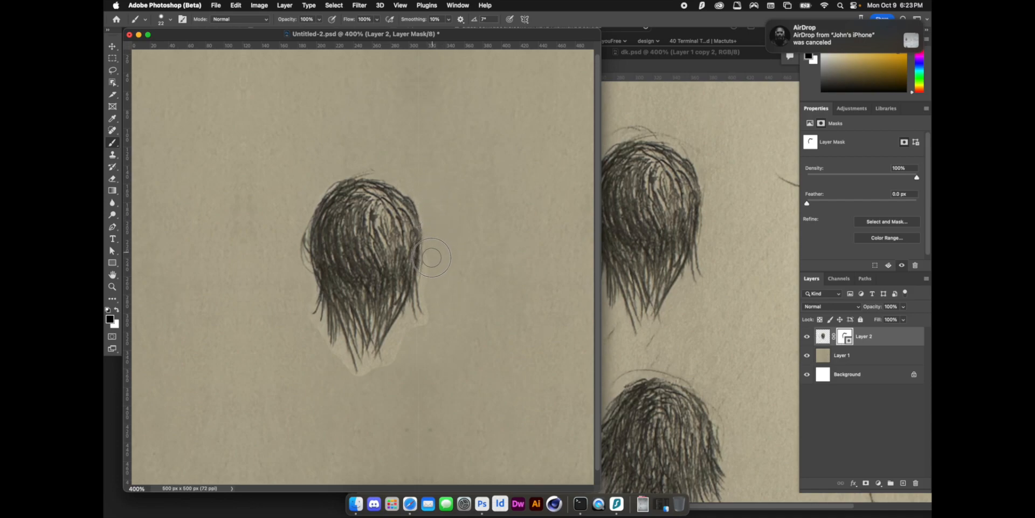
pyautogui.click(807, 355)
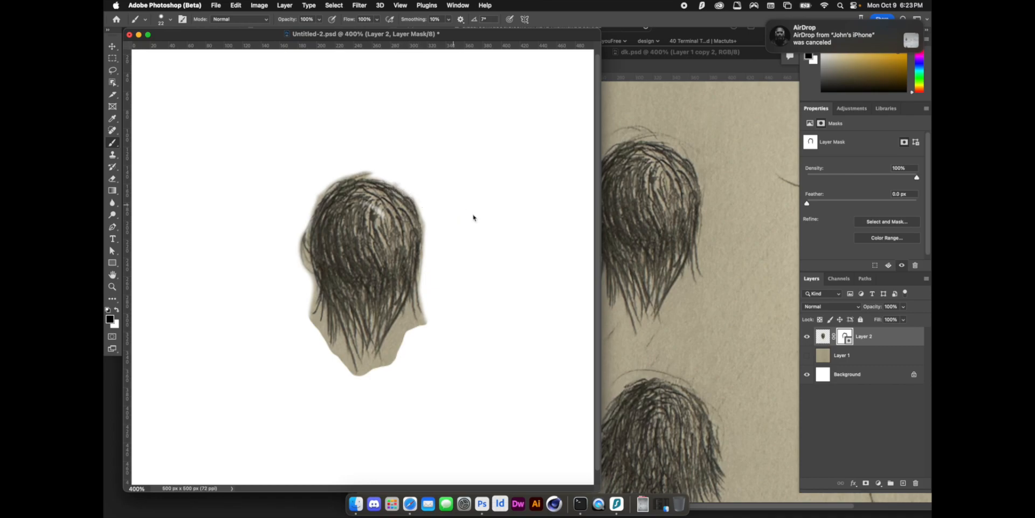
pyautogui.click(807, 355)
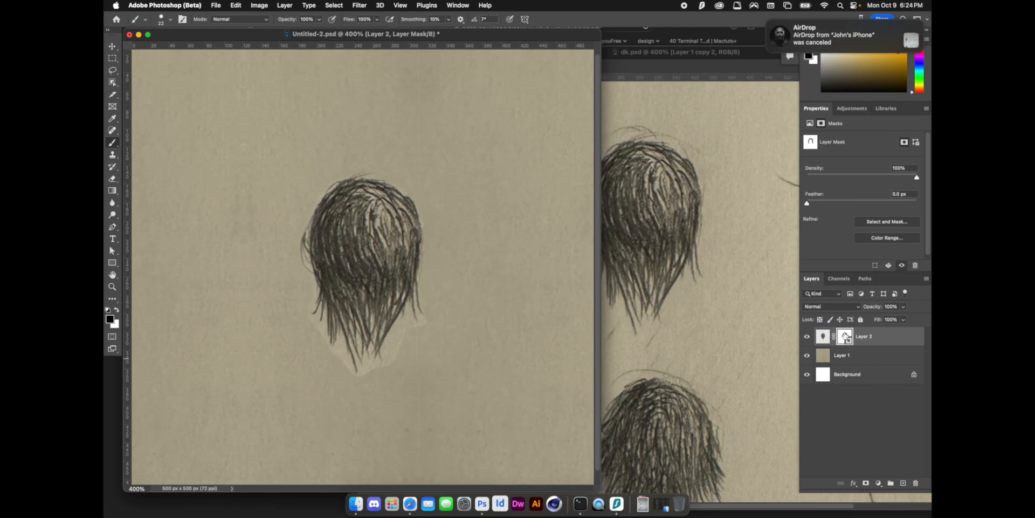
# Step: Try painting a black stroke beside the ball on the layer's image instead of its mask, and return to the mask
pyautogui.click(826, 340)
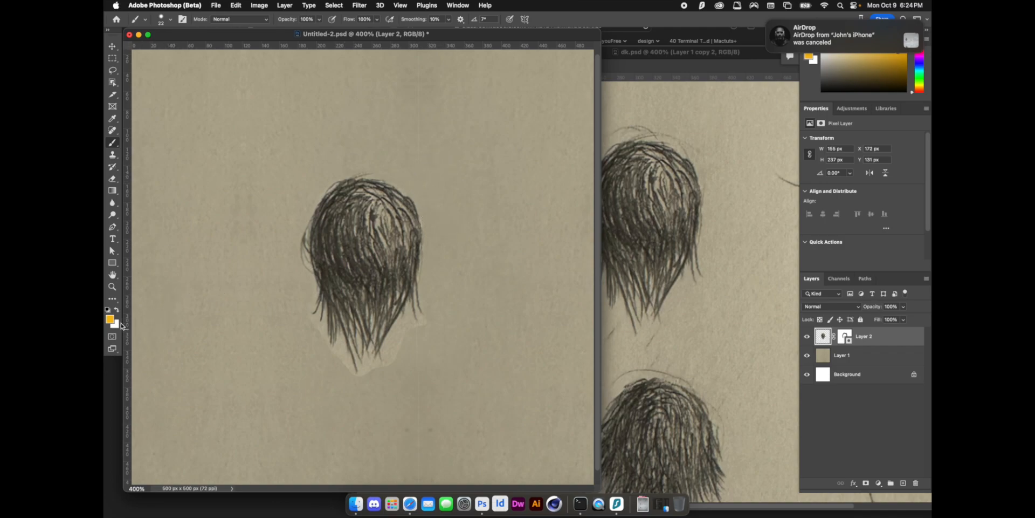
pyautogui.click(107, 309)
pyautogui.moveTo(470, 175)
pyautogui.mouseDown()
pyautogui.moveTo(502, 295)
pyautogui.moveTo(522, 217)
pyautogui.moveTo(504, 174)
pyautogui.mouseUp()
pyautogui.click(844, 336)
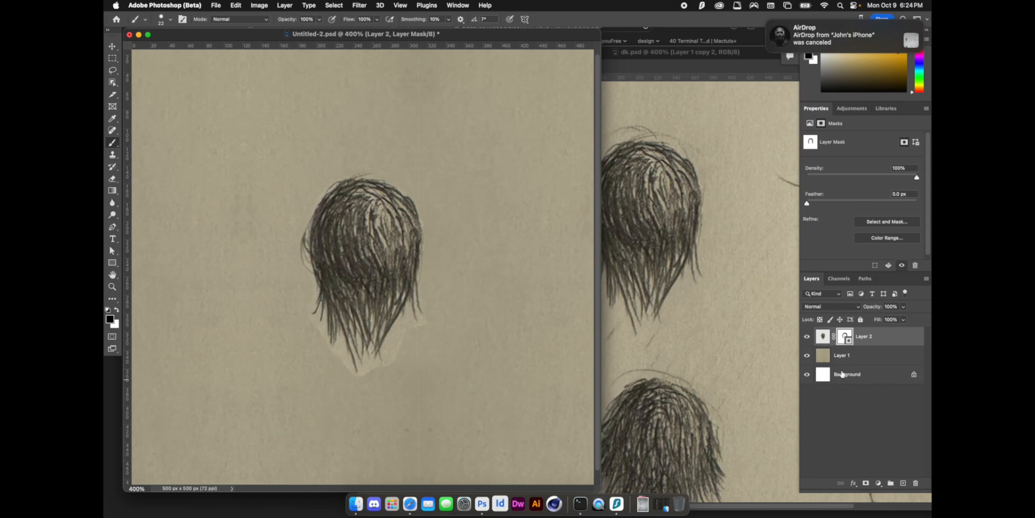
# Step: Select the paper colour with Color Range, sampling beside the ball on the paper layer with a fuzziness of 77
pyautogui.click(824, 357)
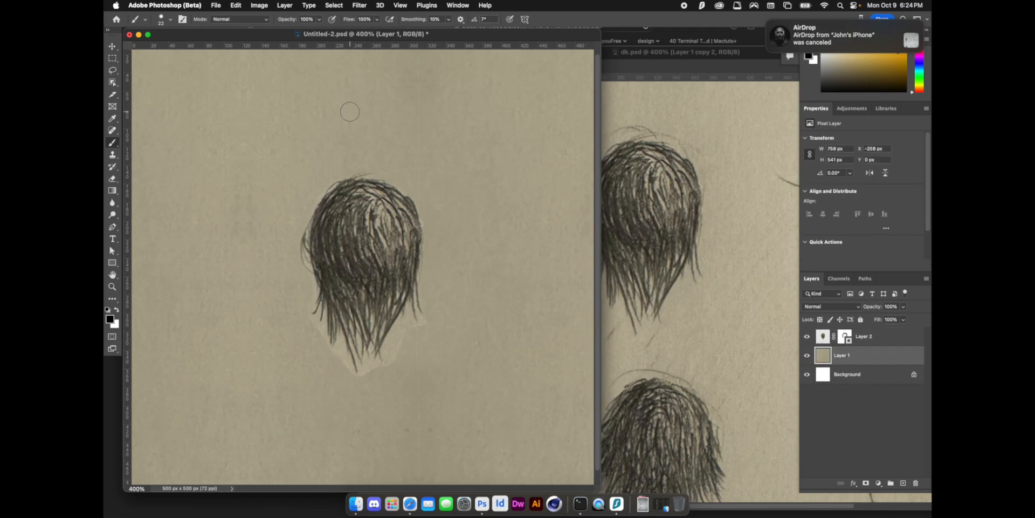
pyautogui.click(334, 5)
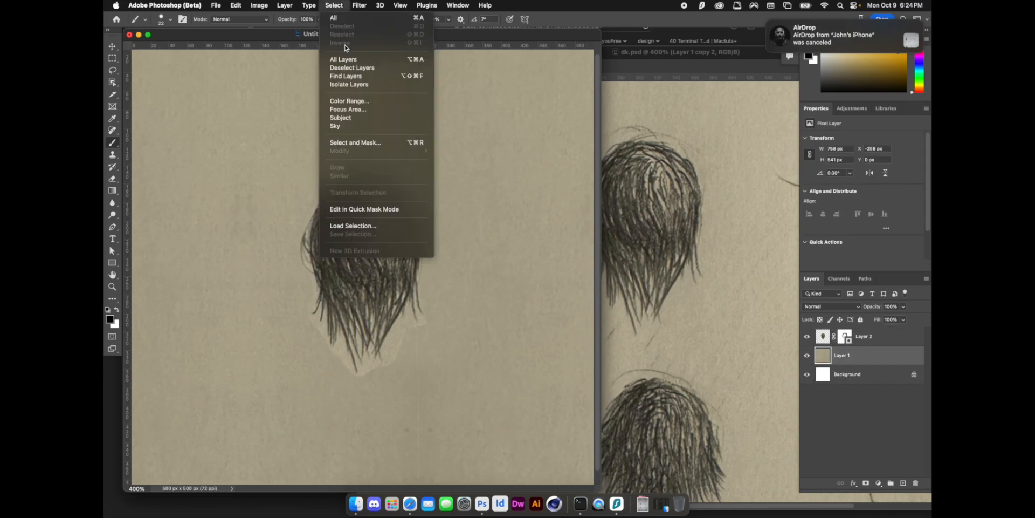
pyautogui.click(348, 102)
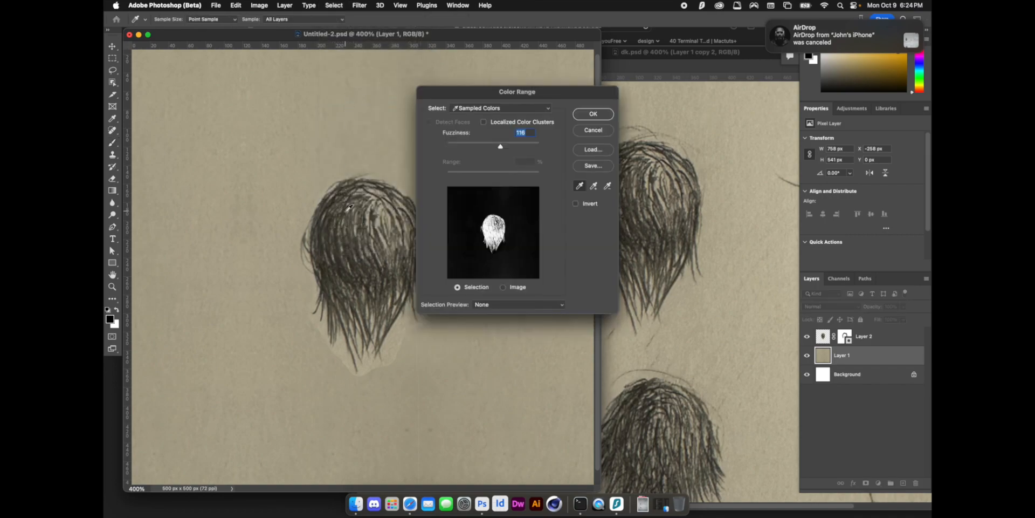
pyautogui.click(297, 218)
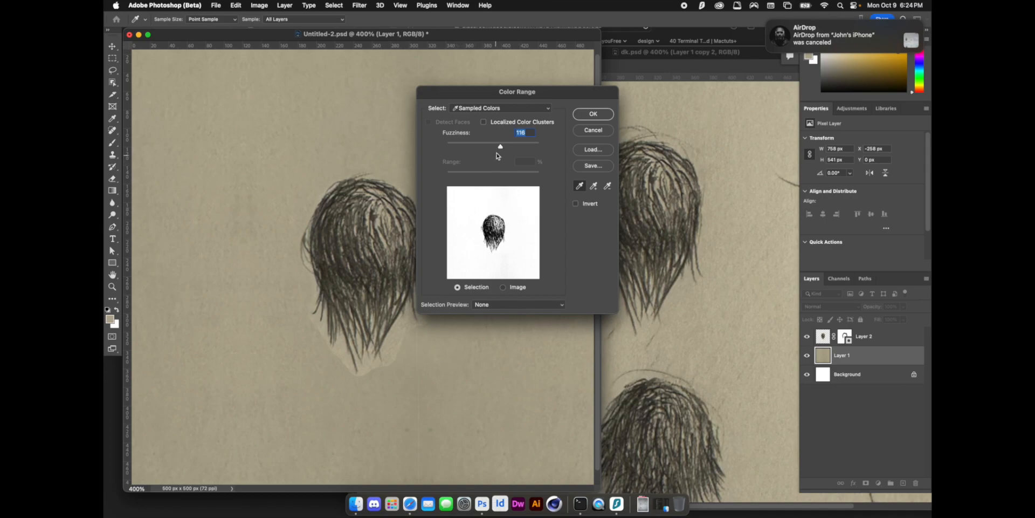
pyautogui.moveTo(500, 147); pyautogui.dragTo(483, 148)
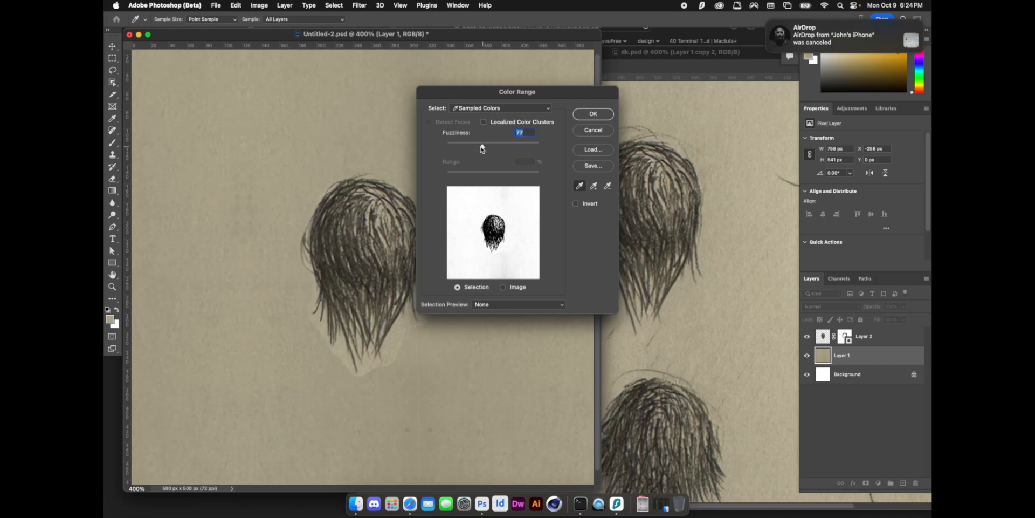
pyautogui.press('Return')
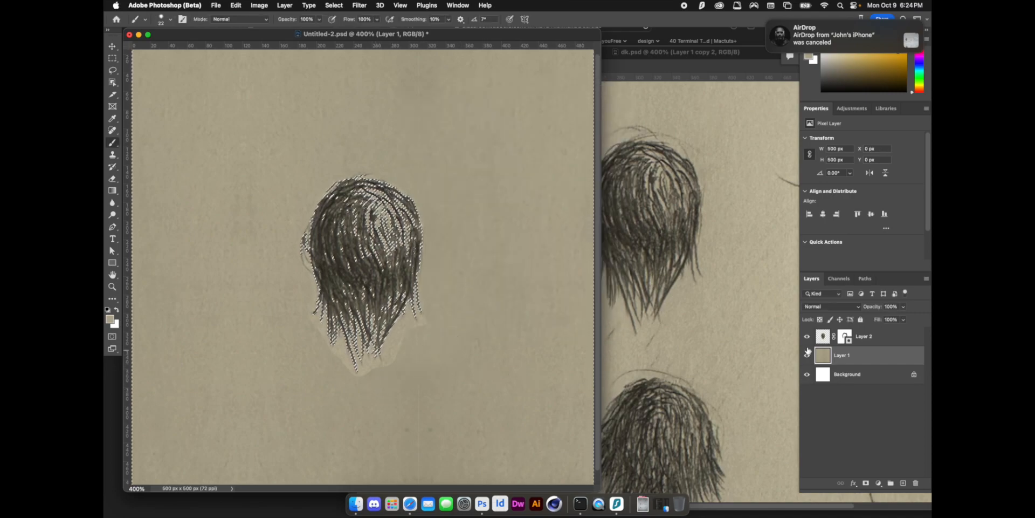
# Step: Paint black on the ball's mask within the selection to remove the paper halo around the lower hair tips
pyautogui.click(846, 337)
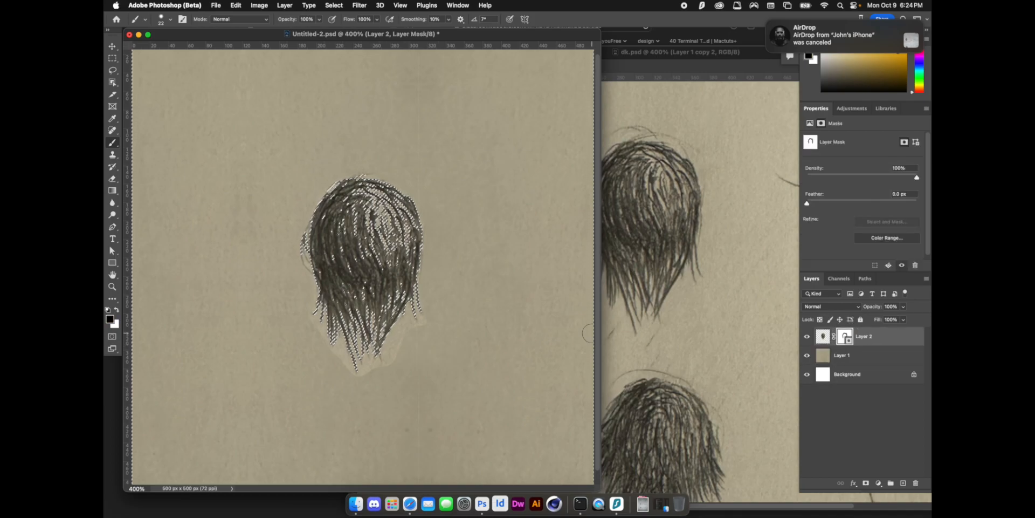
pyautogui.press('super+equal')
pyautogui.press('super+equal')
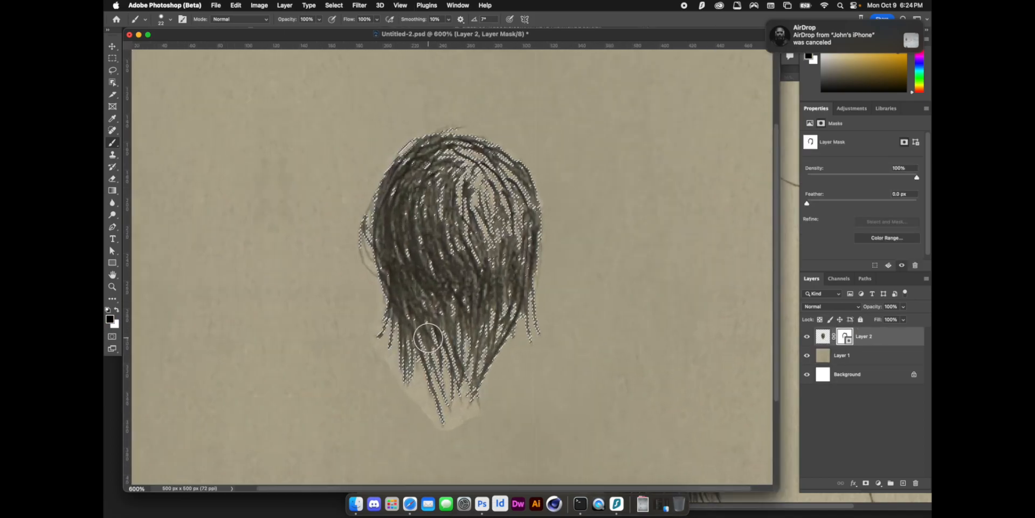
pyautogui.moveTo(469, 367)
pyautogui.mouseDown()
pyautogui.moveTo(484, 410)
pyautogui.moveTo(450, 428)
pyautogui.moveTo(380, 347)
pyautogui.moveTo(359, 262)
pyautogui.moveTo(418, 390)
pyautogui.moveTo(444, 383)
pyautogui.moveTo(448, 408)
pyautogui.moveTo(465, 388)
pyautogui.moveTo(446, 424)
pyautogui.moveTo(459, 427)
pyautogui.moveTo(510, 392)
pyautogui.moveTo(521, 346)
pyautogui.mouseUp()
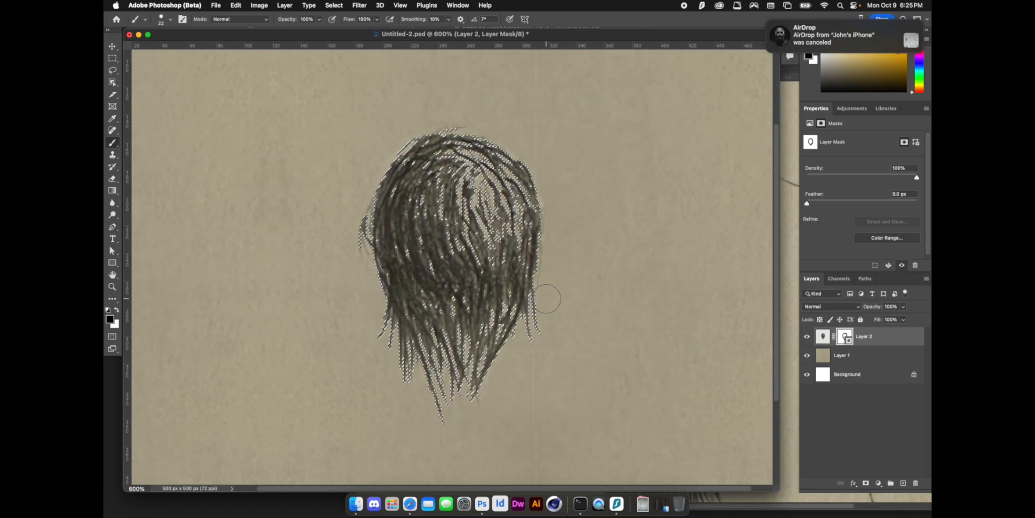
# Step: Deselect and mask out the remaining paper halo beside the ball and its lower hair, checking the edge with the paper layer temporarily hidden
pyautogui.press('super+d')
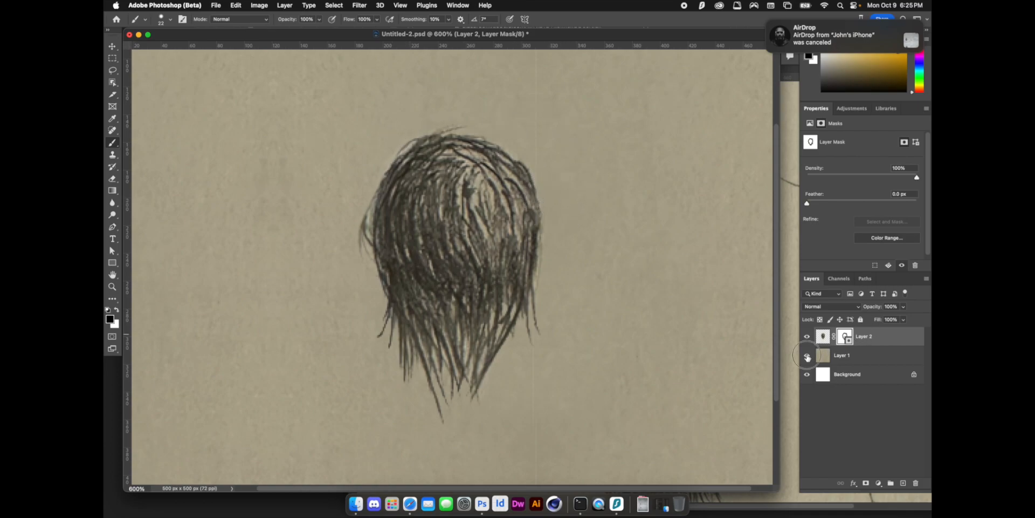
pyautogui.click(808, 356)
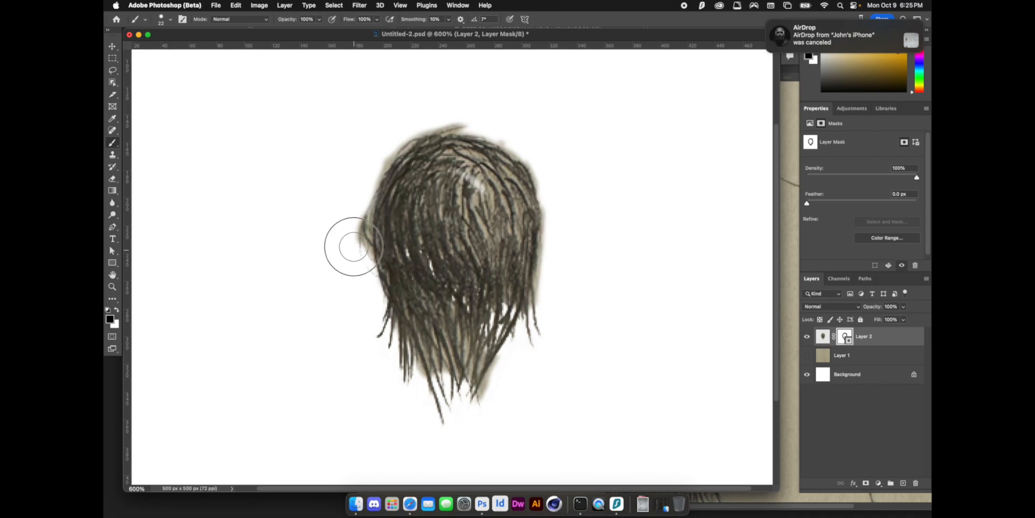
pyautogui.moveTo(351, 217)
pyautogui.mouseDown()
pyautogui.moveTo(381, 141)
pyautogui.moveTo(369, 159)
pyautogui.moveTo(376, 148)
pyautogui.mouseUp()
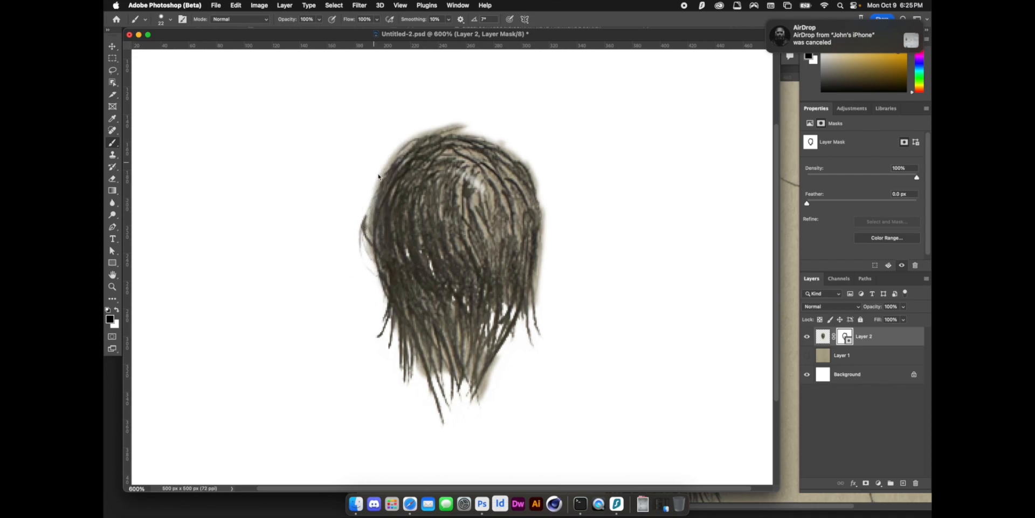
pyautogui.moveTo(499, 379)
pyautogui.mouseDown()
pyautogui.moveTo(494, 402)
pyautogui.moveTo(510, 362)
pyautogui.moveTo(491, 395)
pyautogui.mouseUp()
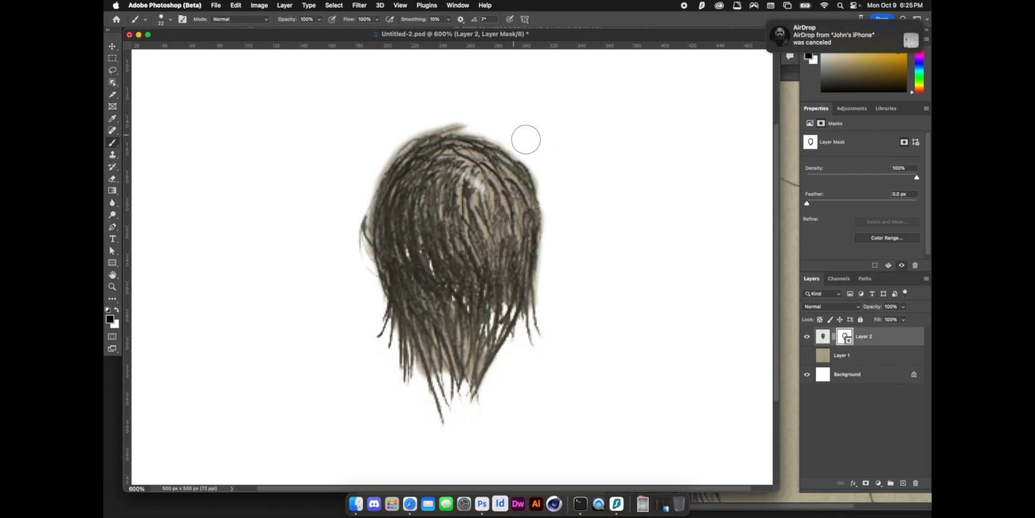
pyautogui.click(806, 354)
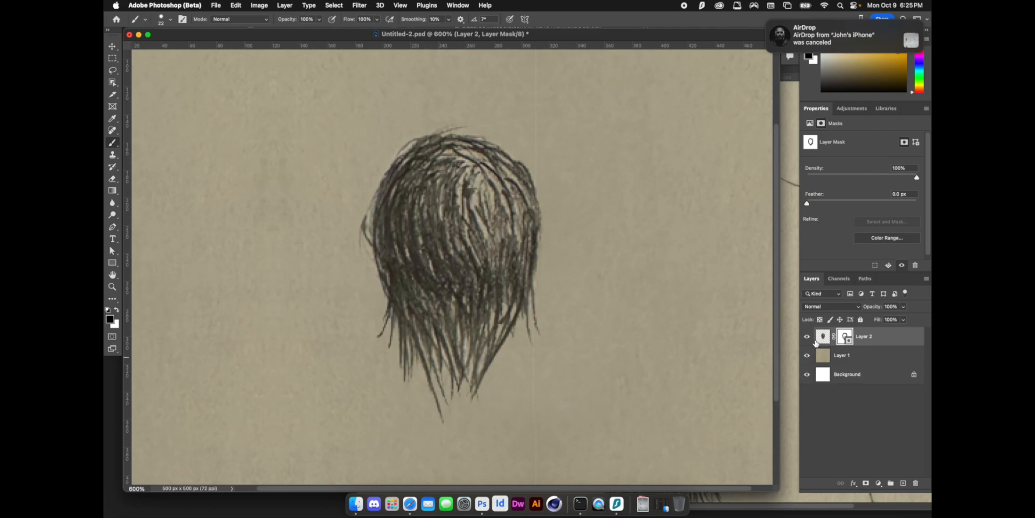
pyautogui.press('super+minus')
pyautogui.press('super+minus')
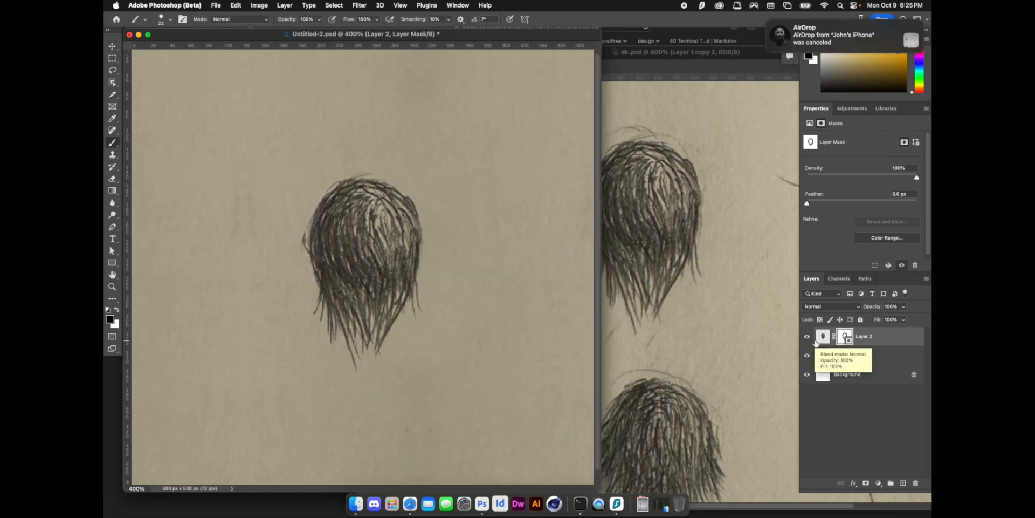
pyautogui.press('super+minus')
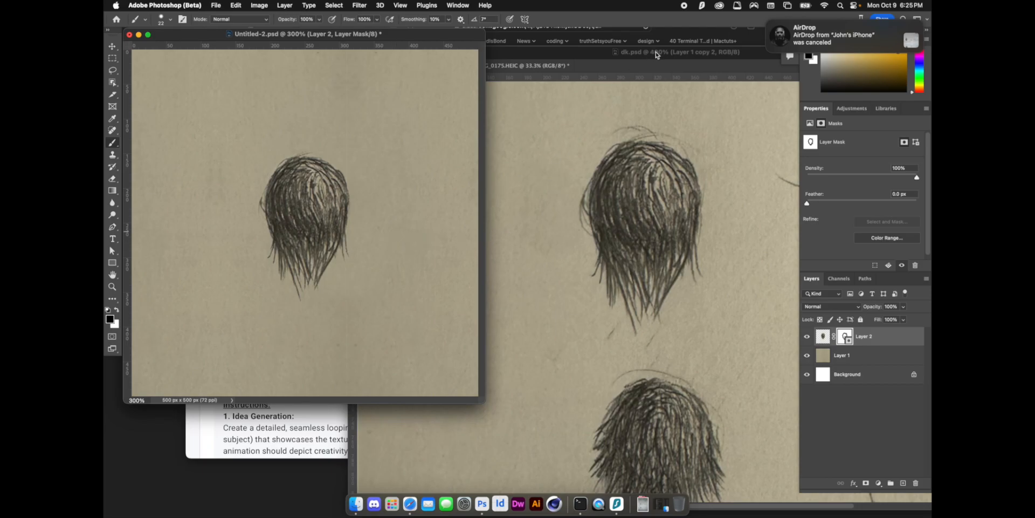
# Step: Examine the bouncing ball thumbnails and storyboard frames in IMG_0175.HEIC
pyautogui.click(541, 66)
pyautogui.press('super+equal')
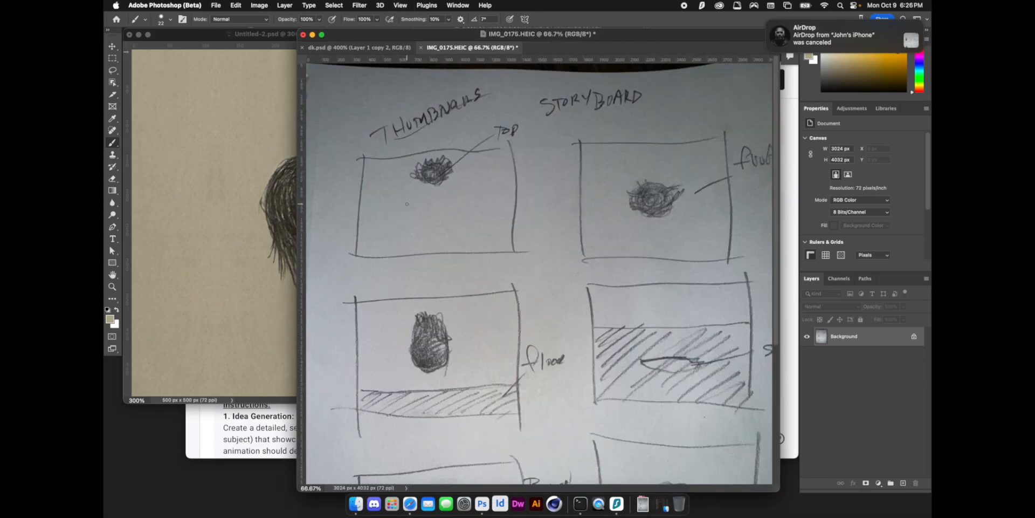
pyautogui.scroll(-8, 463, 374)
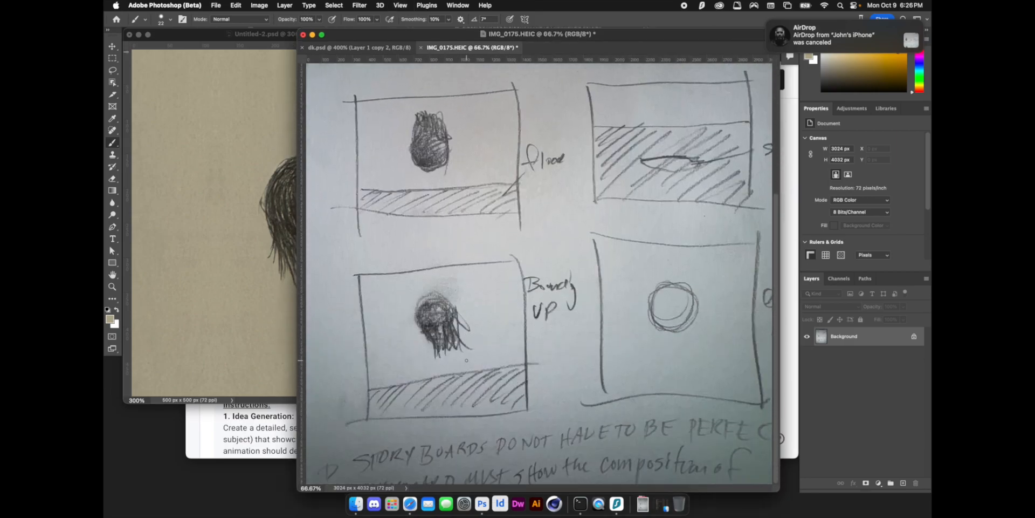
pyautogui.scroll(7, 467, 356)
pyautogui.scroll(-7, 467, 356)
pyautogui.scroll(8, 467, 356)
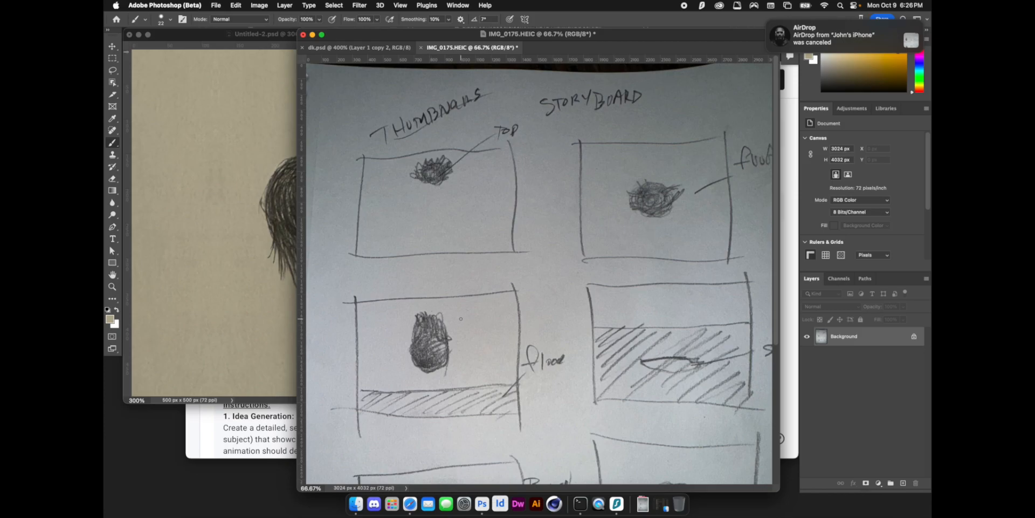
pyautogui.scroll(-8, 461, 318)
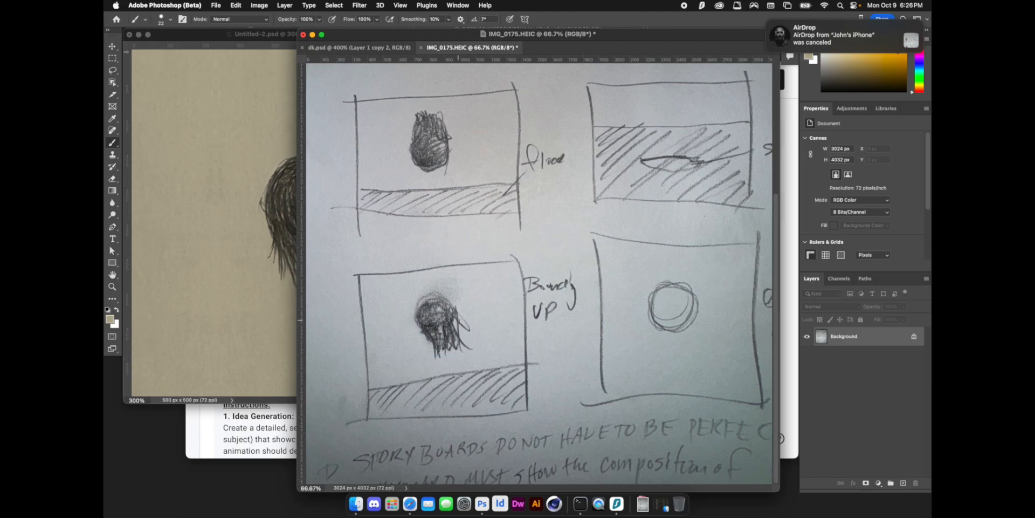
pyautogui.scroll(8, 458, 321)
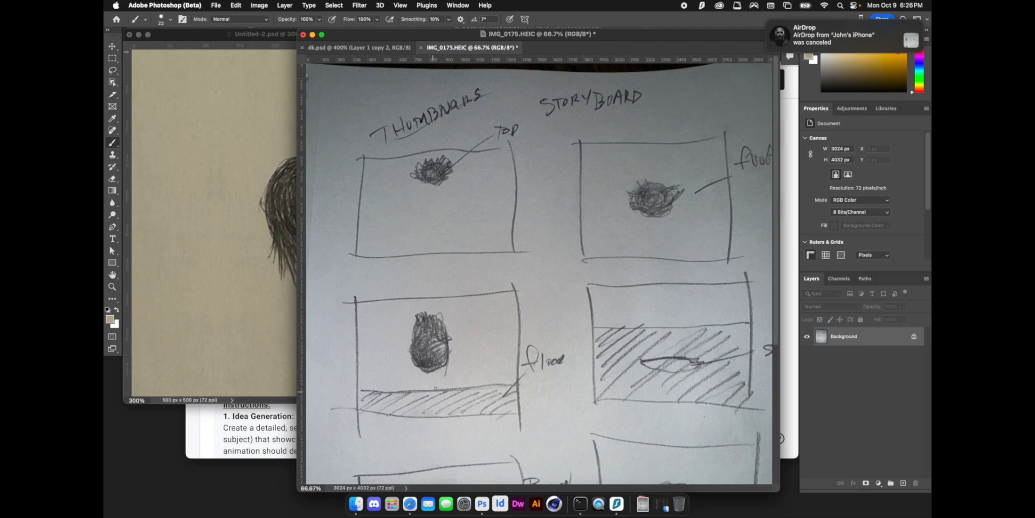
pyautogui.scroll(-6, 434, 389)
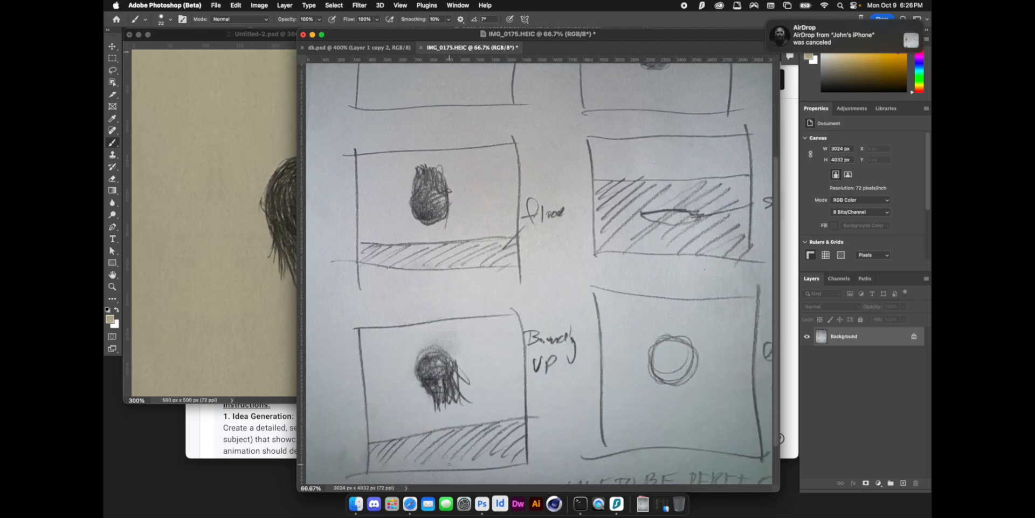
pyautogui.scroll(3, 694, 218)
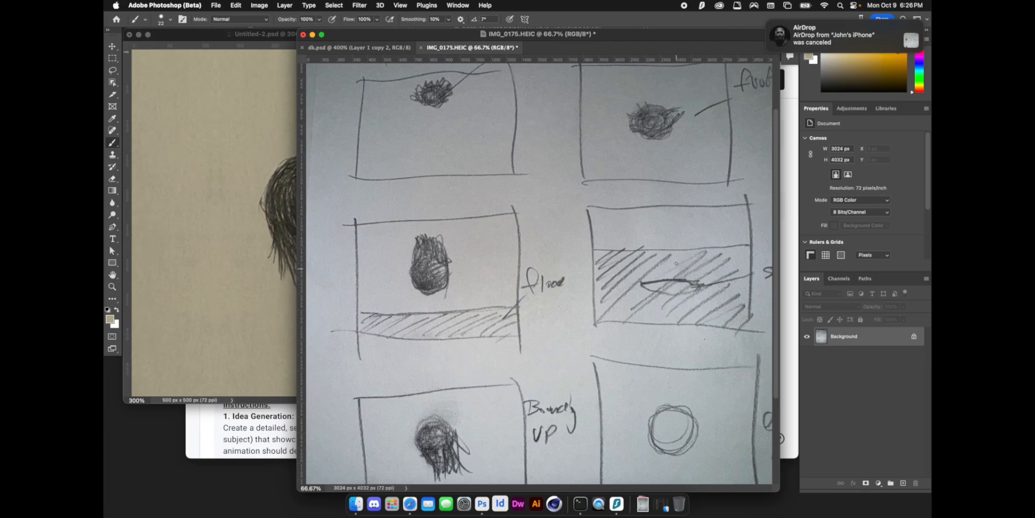
pyautogui.scroll(-4, 669, 268)
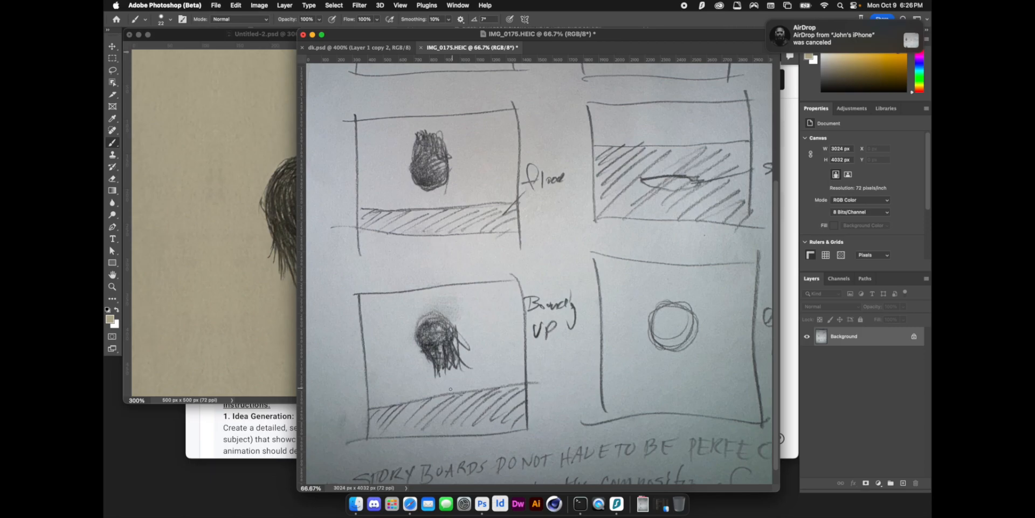
pyautogui.scroll(4, 467, 319)
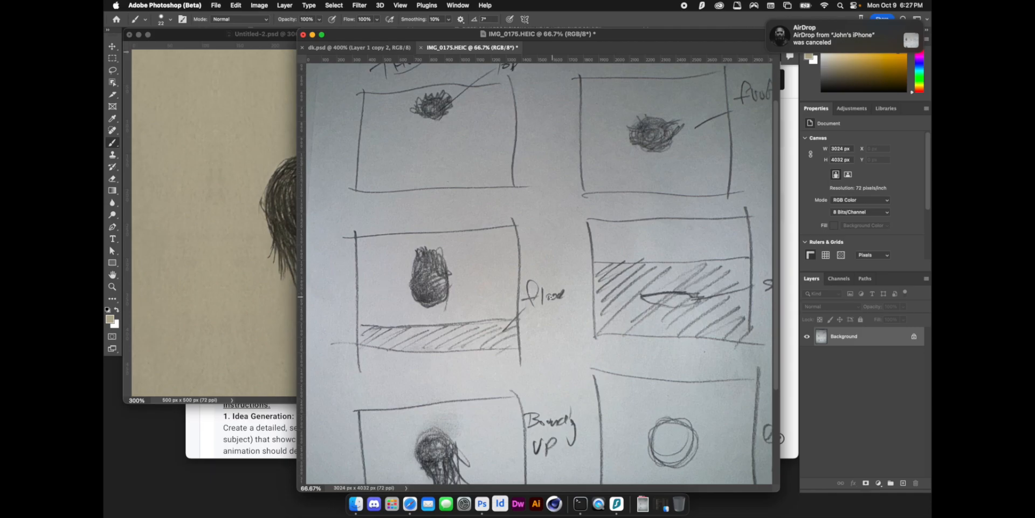
pyautogui.scroll(-4, 371, 312)
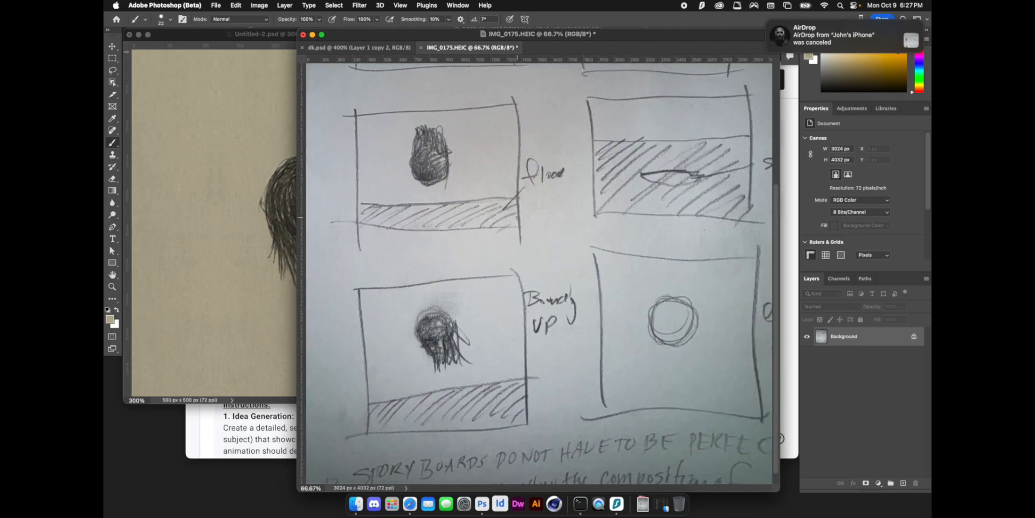
# Step: Place the storyboard and sketch window beside the canvas document and bring the dk.psd sketches to the front
pyautogui.press('super+minus')
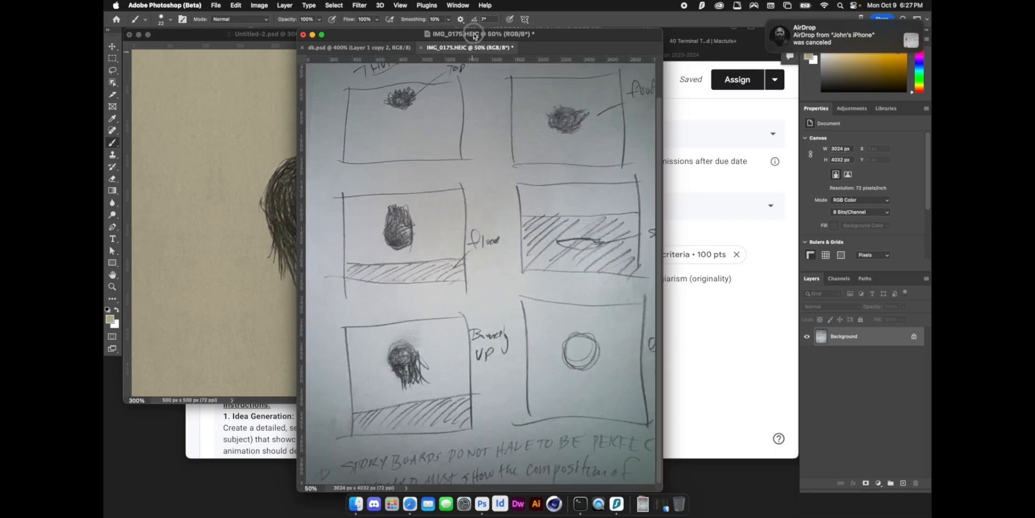
pyautogui.moveTo(471, 33); pyautogui.dragTo(609, 34)
pyautogui.click(511, 48)
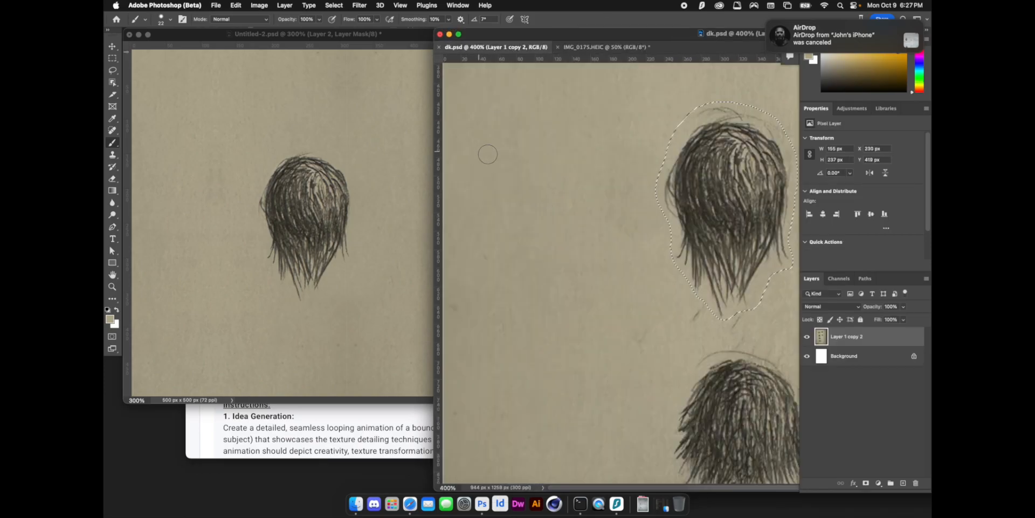
# Step: Move the masked ball on Layer 2 together with its linked mask to X -10 px, Y -34 px in Untitled-2.psd
pyautogui.click(348, 32)
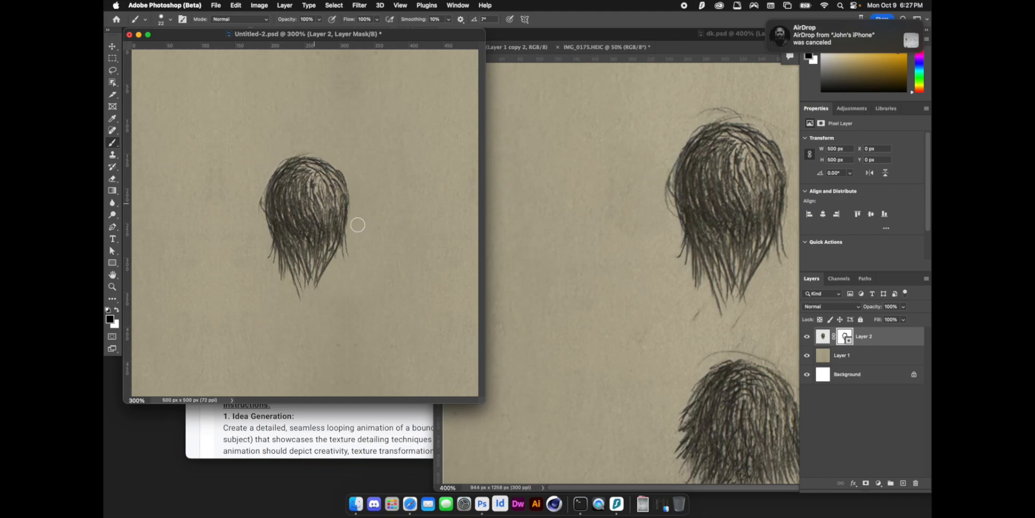
pyautogui.click(823, 336)
pyautogui.press('v')
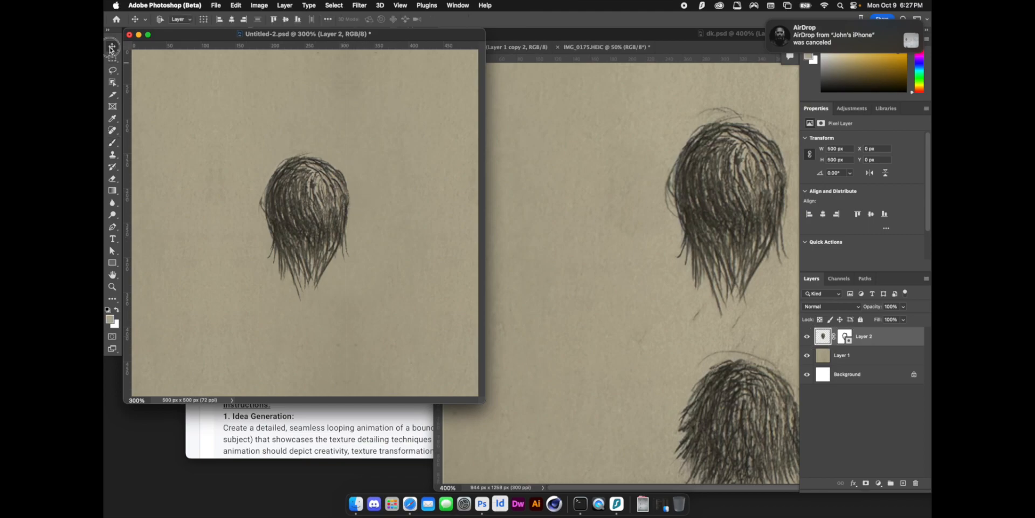
pyautogui.click(833, 337)
pyautogui.click(833, 337)
pyautogui.moveTo(307, 219)
pyautogui.mouseDown()
pyautogui.moveTo(305, 162)
pyautogui.moveTo(300, 195)
pyautogui.mouseUp()
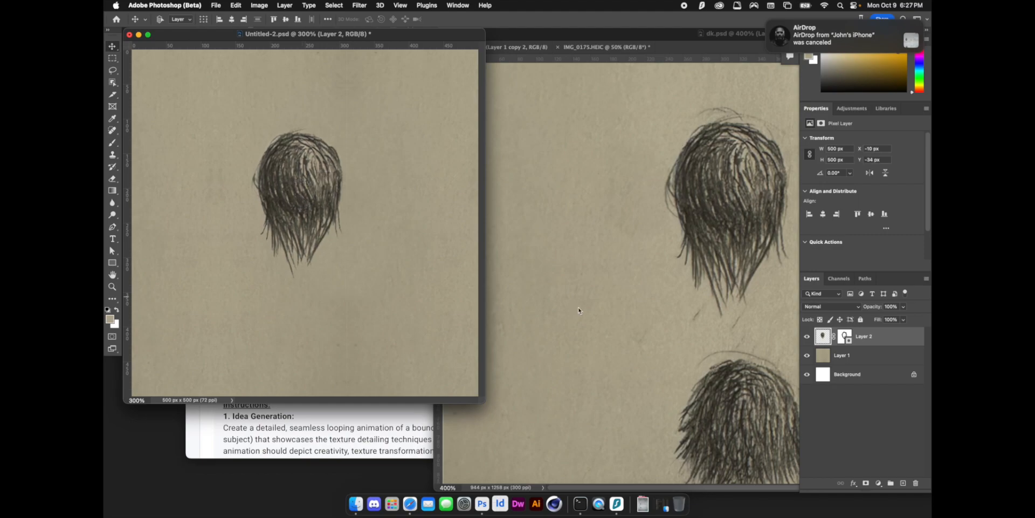
# Step: Show the Timeline, create a frame animation and add a second frame
pyautogui.click(458, 6)
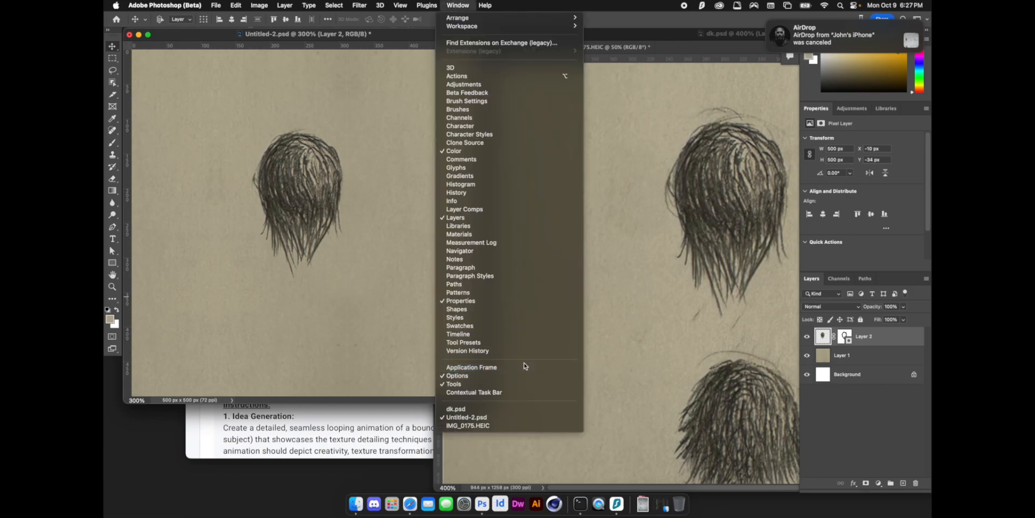
pyautogui.click(531, 334)
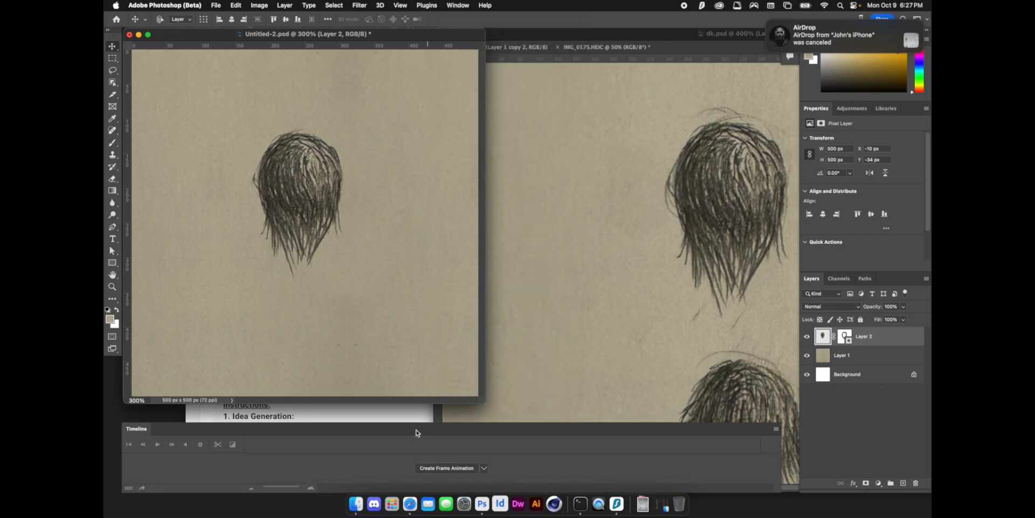
pyautogui.click(439, 468)
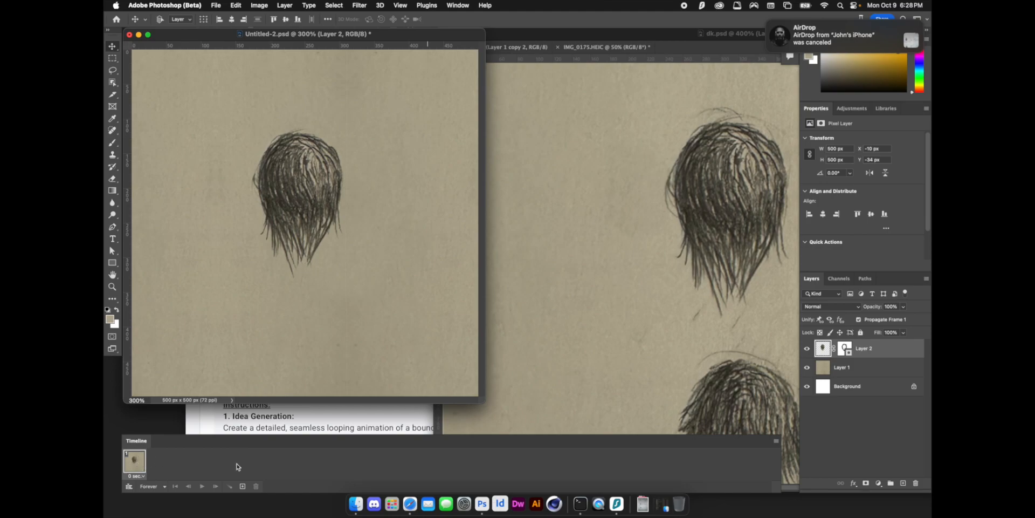
pyautogui.click(242, 486)
# Step: Select the rounder furry ball below the long-haired one in dk.psd with a freehand lasso outline
pyautogui.click(707, 313)
pyautogui.scroll(-5, 647, 309)
pyautogui.hscroll(3, 647, 309)
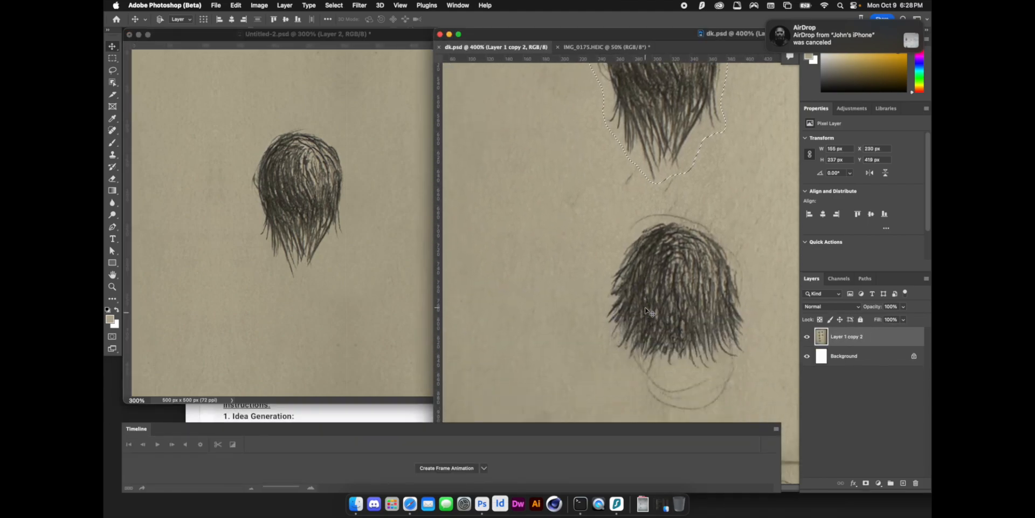
pyautogui.hscroll(3, 646, 309)
pyautogui.scroll(-1, 646, 309)
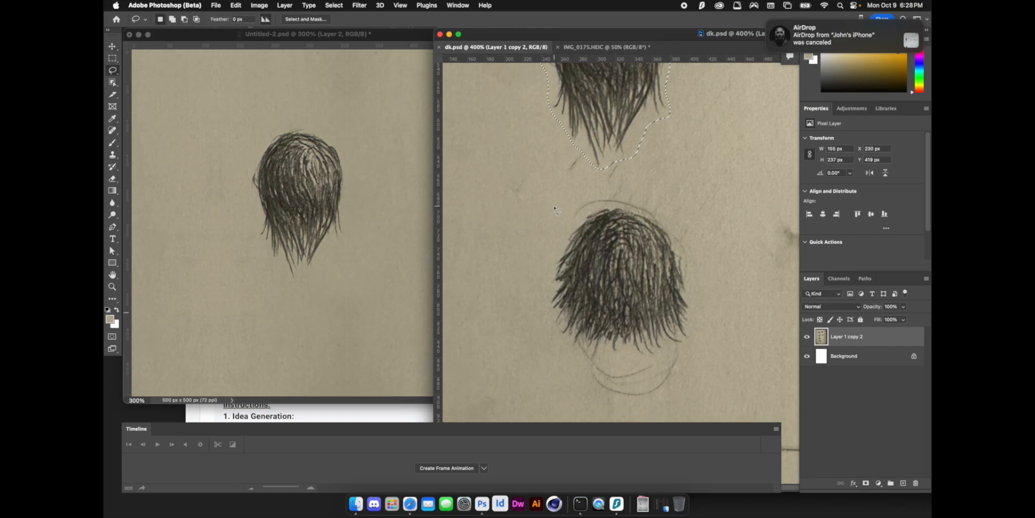
pyautogui.moveTo(610, 206)
pyautogui.mouseDown()
pyautogui.moveTo(572, 221)
pyautogui.moveTo(558, 240)
pyautogui.moveTo(547, 312)
pyautogui.moveTo(592, 362)
pyautogui.moveTo(673, 354)
pyautogui.moveTo(691, 344)
pyautogui.moveTo(692, 259)
pyautogui.moveTo(641, 204)
pyautogui.moveTo(614, 204)
pyautogui.mouseUp()
# Step: Bring the selected ball sketch into Untitled-2.psd as a new layer and move it up to X 162 px, Y 68 px
pyautogui.click(112, 46)
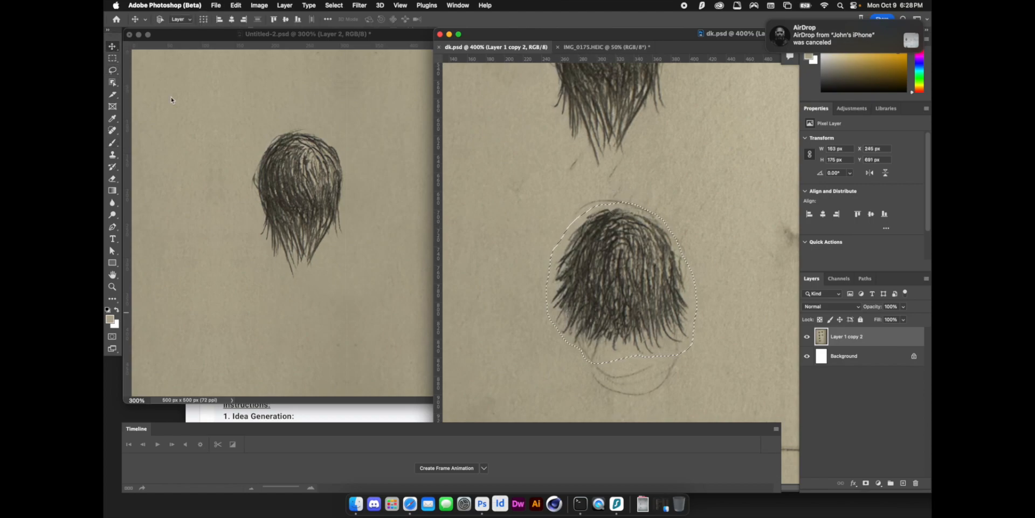
pyautogui.click(344, 171)
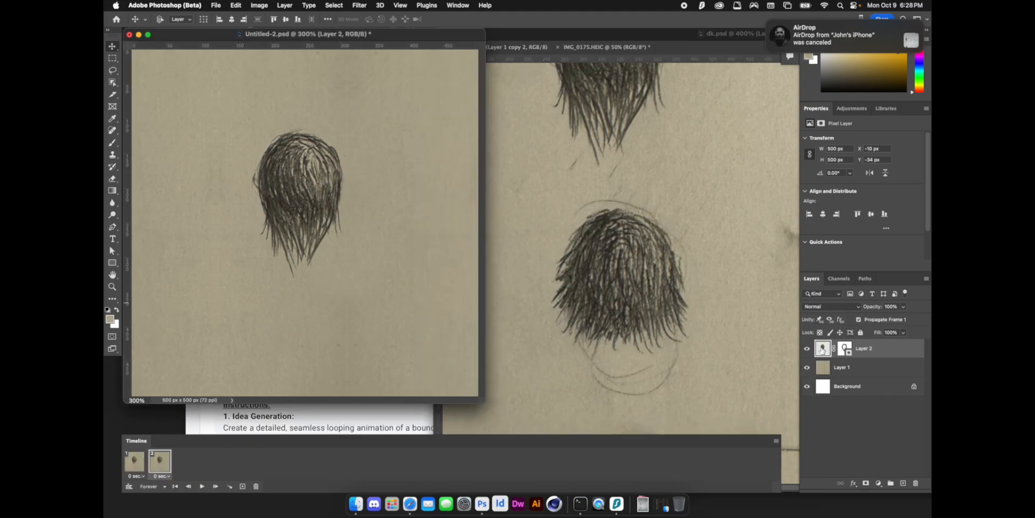
pyautogui.press('cmd+v')
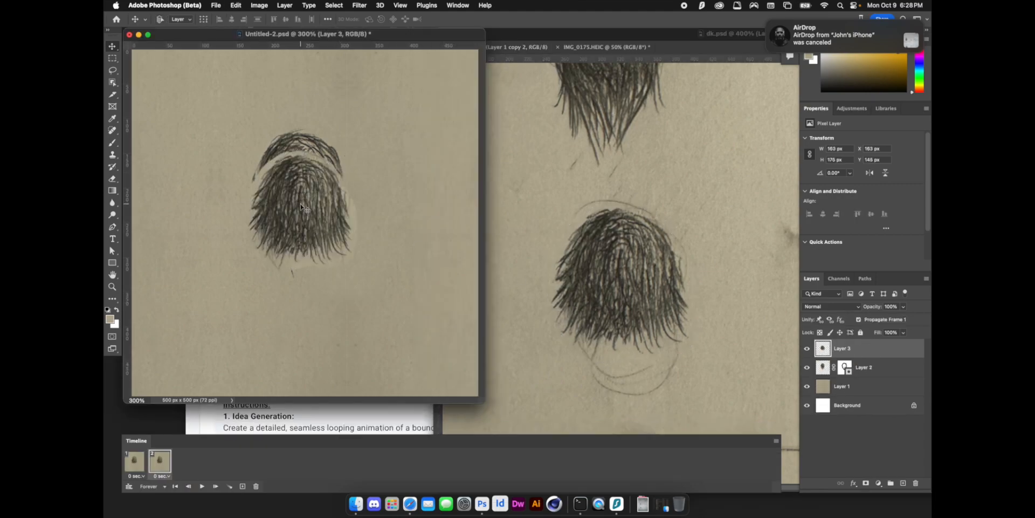
pyautogui.moveTo(312, 220); pyautogui.dragTo(312, 168)
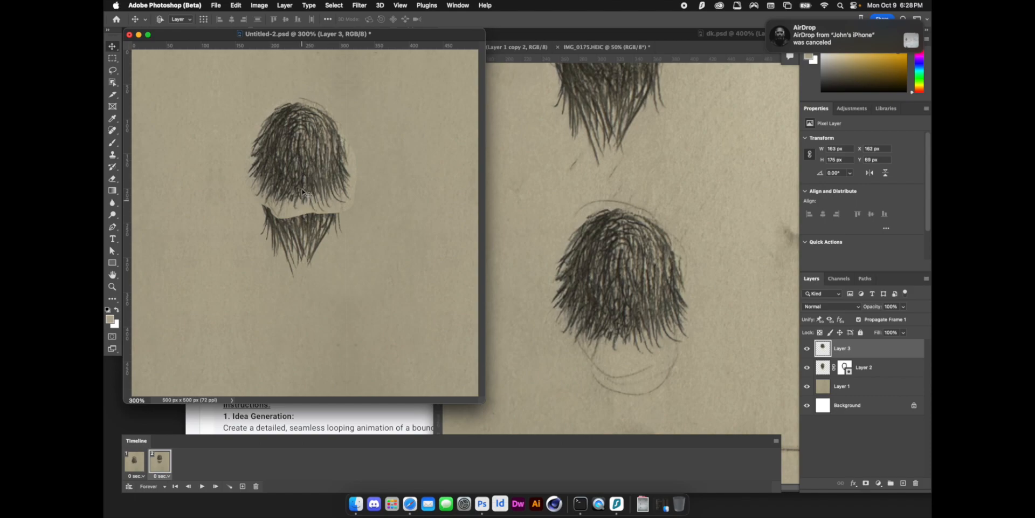
# Step: Hide Layer 2 and show only Layer 3's ball in frame 2, with only Layer 2's long-haired ball in frame 1
pyautogui.click(807, 367)
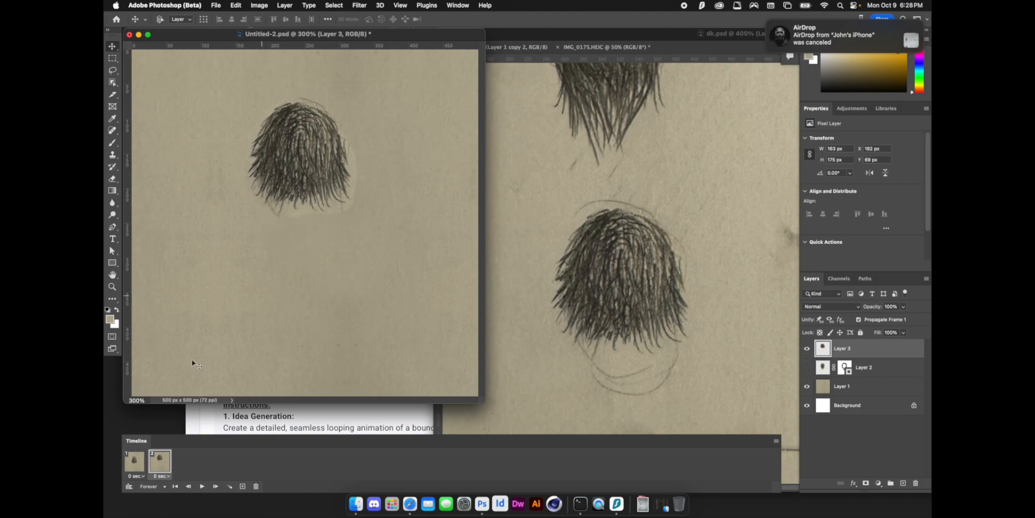
pyautogui.click(134, 465)
pyautogui.click(157, 464)
pyautogui.click(137, 466)
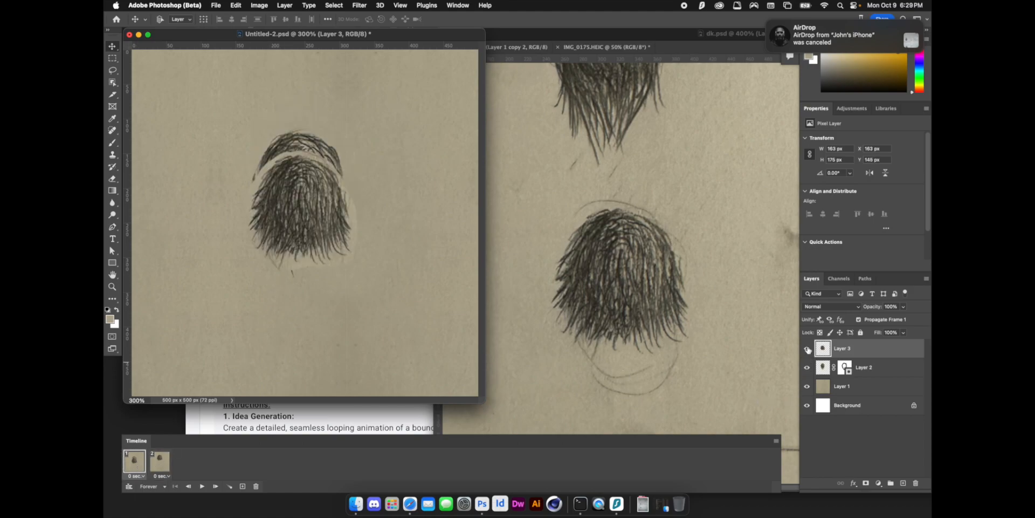
pyautogui.click(807, 349)
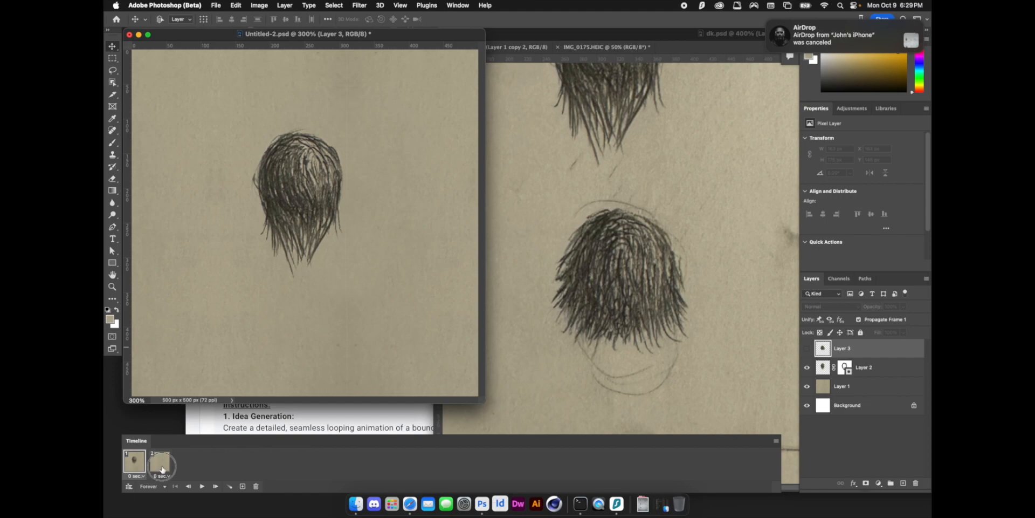
pyautogui.click(160, 462)
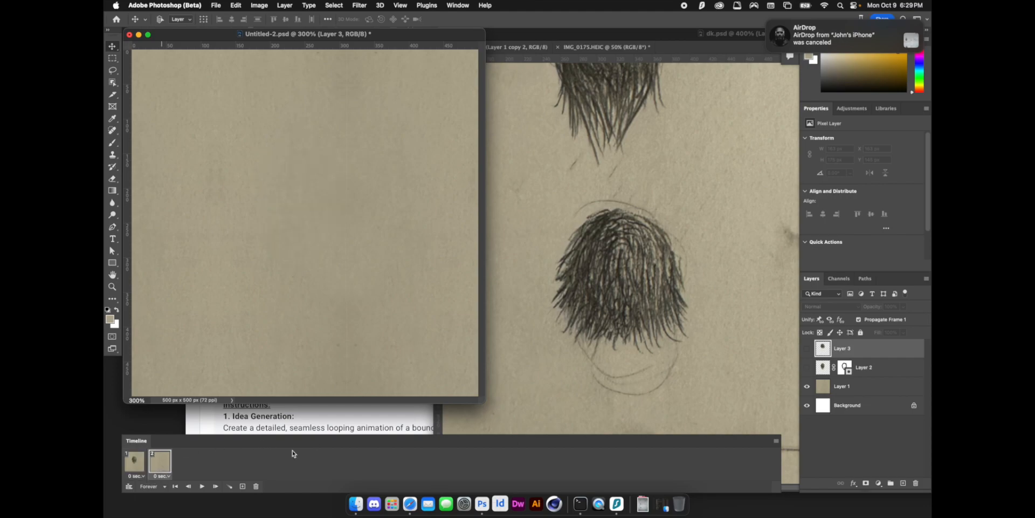
pyautogui.click(807, 349)
pyautogui.click(137, 469)
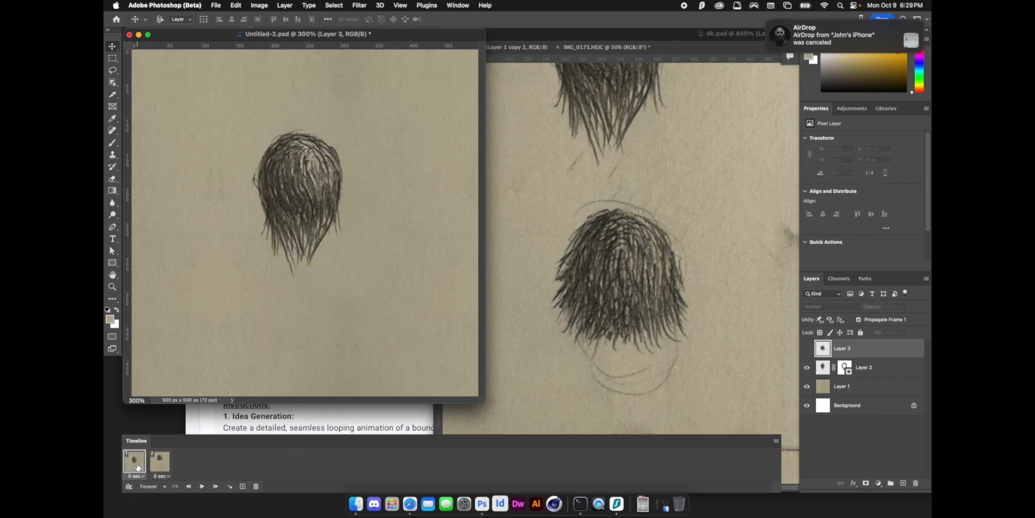
pyautogui.click(159, 462)
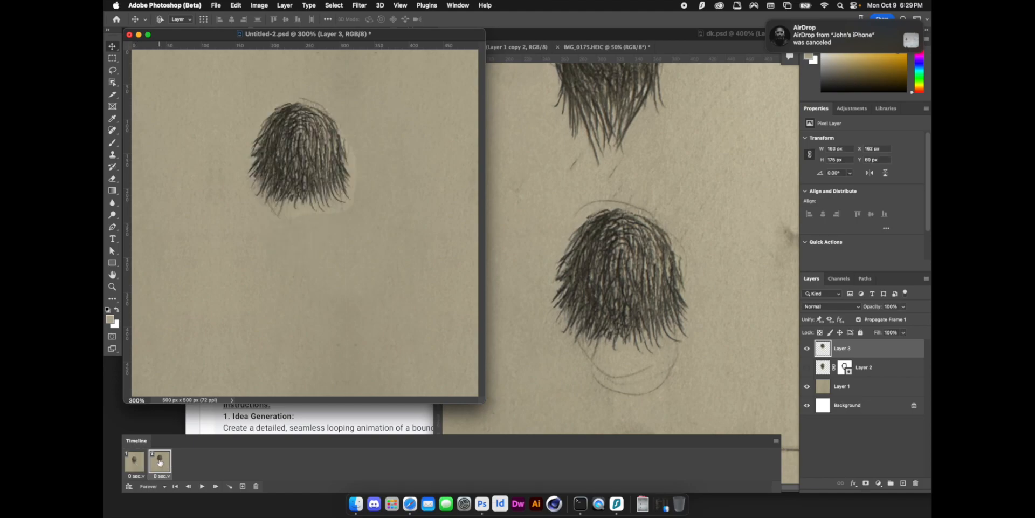
pyautogui.click(140, 465)
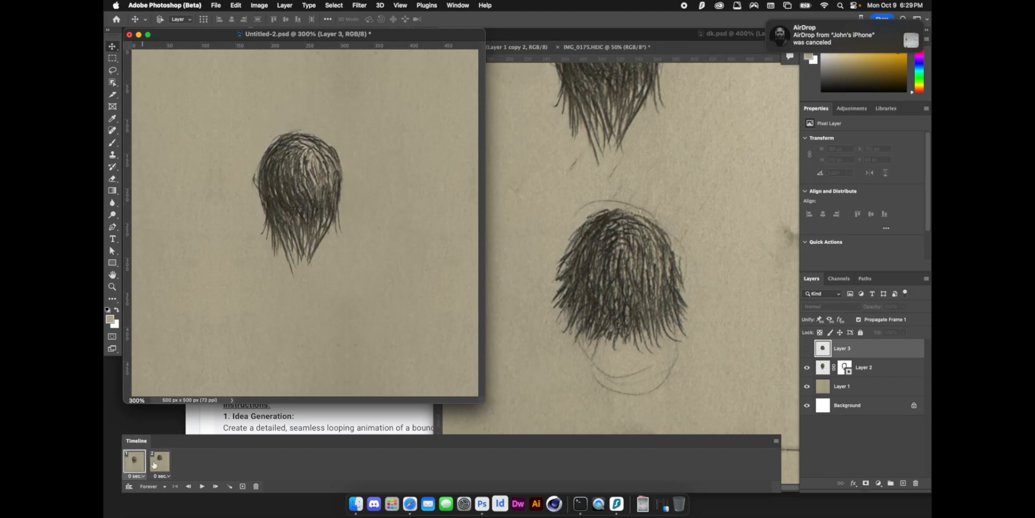
# Step: Lasso the wide spiky ball in dk.psd and bring it into Untitled-2.psd as a new layer at X 121 px, Y 14 px
pyautogui.press('l')
pyautogui.click(666, 199)
pyautogui.moveTo(687, 249)
pyautogui.mouseDown()
pyautogui.moveTo(652, 302)
pyautogui.moveTo(575, 320)
pyautogui.moveTo(547, 314)
pyautogui.moveTo(497, 272)
pyautogui.moveTo(491, 249)
pyautogui.moveTo(541, 168)
pyautogui.moveTo(607, 127)
pyautogui.moveTo(643, 134)
pyautogui.moveTo(689, 177)
pyautogui.moveTo(697, 235)
pyautogui.mouseUp()
pyautogui.click(377, 254)
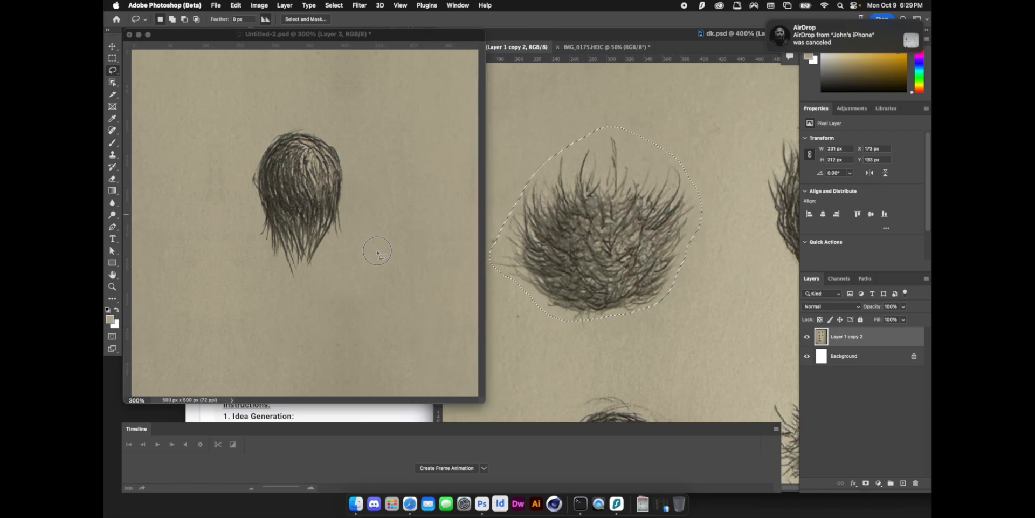
pyautogui.press('super+v')
pyautogui.press('v')
pyautogui.moveTo(335, 259); pyautogui.dragTo(322, 163)
# Step: Lasso the tall flame-shaped ball in dk.psd and paste it into Untitled-2.psd as a new layer
pyautogui.click(692, 302)
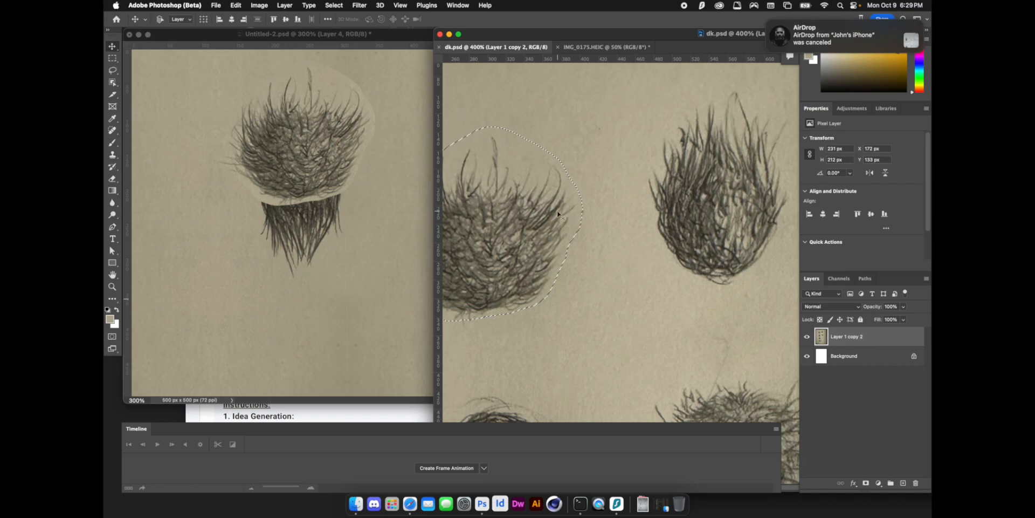
pyautogui.press('l')
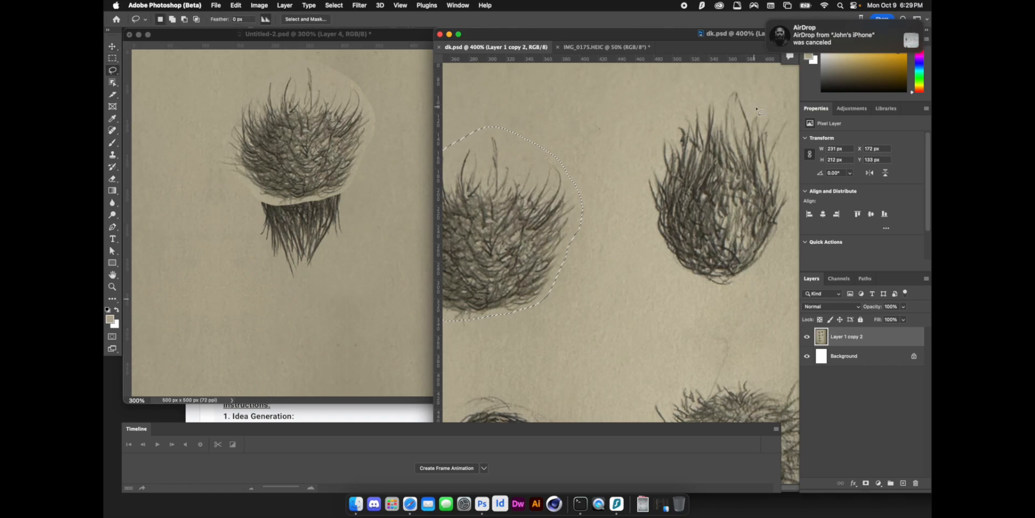
pyautogui.moveTo(753, 105)
pyautogui.mouseDown()
pyautogui.moveTo(735, 83)
pyautogui.moveTo(714, 92)
pyautogui.moveTo(668, 128)
pyautogui.moveTo(645, 174)
pyautogui.moveTo(653, 232)
pyautogui.moveTo(696, 281)
pyautogui.moveTo(731, 291)
pyautogui.moveTo(754, 278)
pyautogui.moveTo(784, 122)
pyautogui.mouseUp()
pyautogui.press('shift')
pyautogui.click(287, 36)
pyautogui.press('super+v')
# Step: Lasso the round spiky ball beside the long-haired one in dk.psd and paste it into Untitled-2.psd as a new layer
pyautogui.click(611, 280)
pyautogui.scroll(-5, 612, 280)
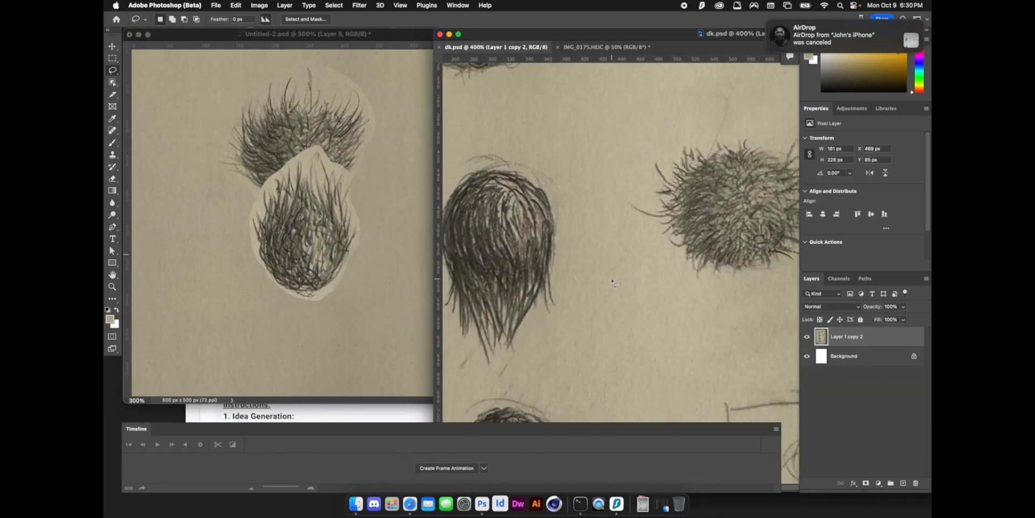
pyautogui.moveTo(586, 37); pyautogui.dragTo(550, 42)
pyautogui.moveTo(671, 141)
pyautogui.mouseDown()
pyautogui.moveTo(589, 207)
pyautogui.moveTo(757, 272)
pyautogui.moveTo(758, 138)
pyautogui.moveTo(674, 140)
pyautogui.mouseUp()
pyautogui.press('super+c')
pyautogui.click(302, 35)
pyautogui.press('super+v')
# Step: Lasso the squashed ball with its ground line in dk.psd and place it in Untitled-2.psd as a new layer at X -44 px, Y 362 px
pyautogui.click(622, 248)
pyautogui.scroll(-10, 625, 246)
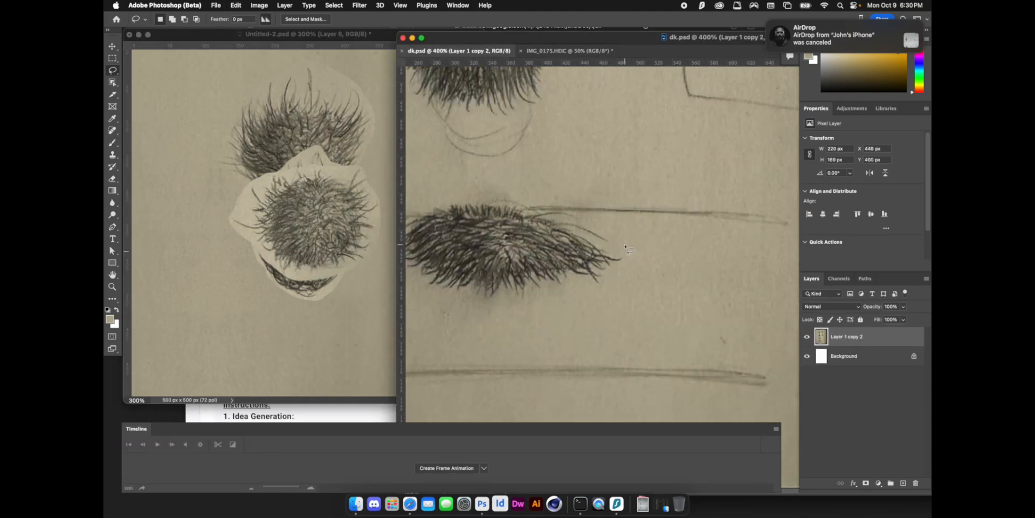
pyautogui.click(247, 247)
pyautogui.click(733, 349)
pyautogui.scroll(2, 733, 349)
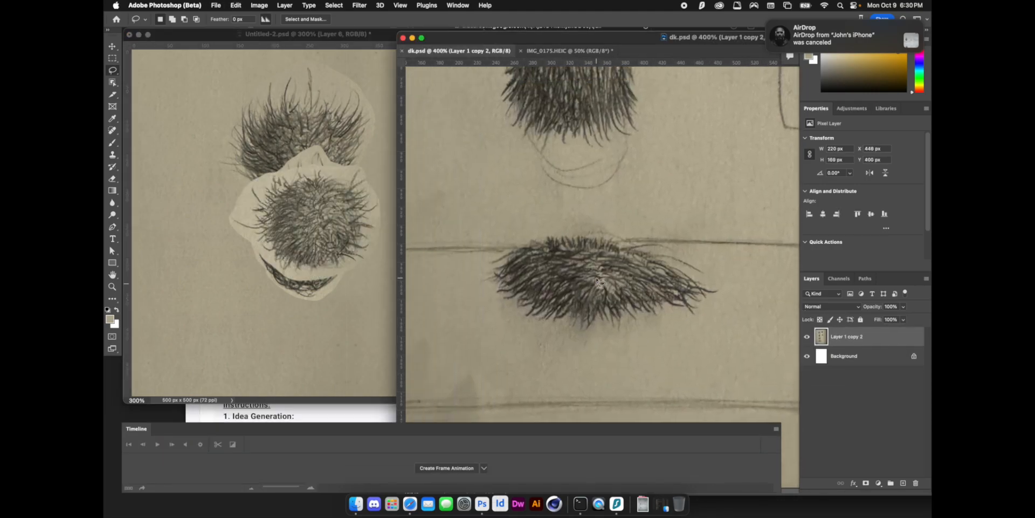
pyautogui.hscroll(-5, 682, 290)
pyautogui.moveTo(467, 260)
pyautogui.mouseDown()
pyautogui.moveTo(609, 273)
pyautogui.moveTo(622, 304)
pyautogui.moveTo(707, 336)
pyautogui.moveTo(803, 330)
pyautogui.moveTo(614, 341)
pyautogui.moveTo(663, 302)
pyautogui.moveTo(633, 271)
pyautogui.moveTo(794, 269)
pyautogui.moveTo(569, 241)
pyautogui.moveTo(451, 263)
pyautogui.mouseUp()
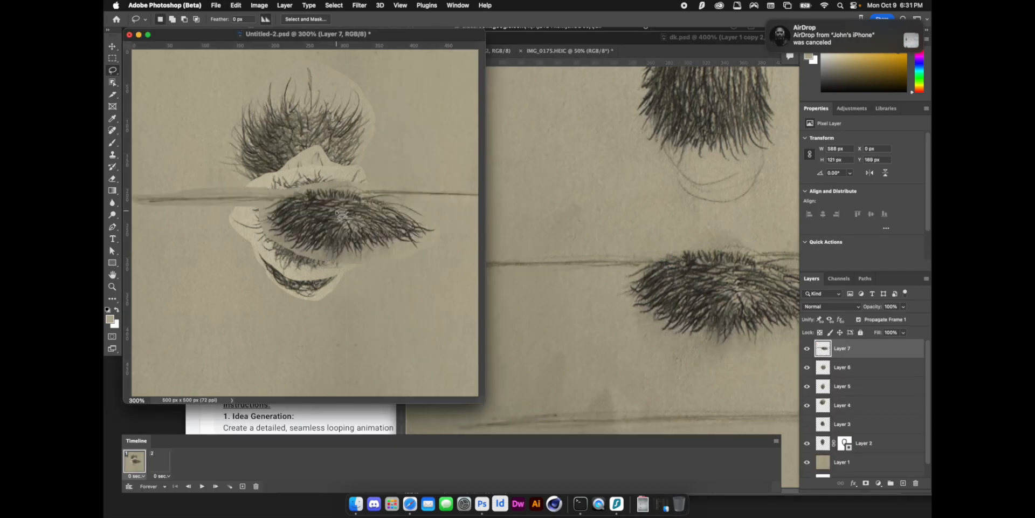
pyautogui.press('v')
pyautogui.moveTo(324, 226); pyautogui.dragTo(299, 333)
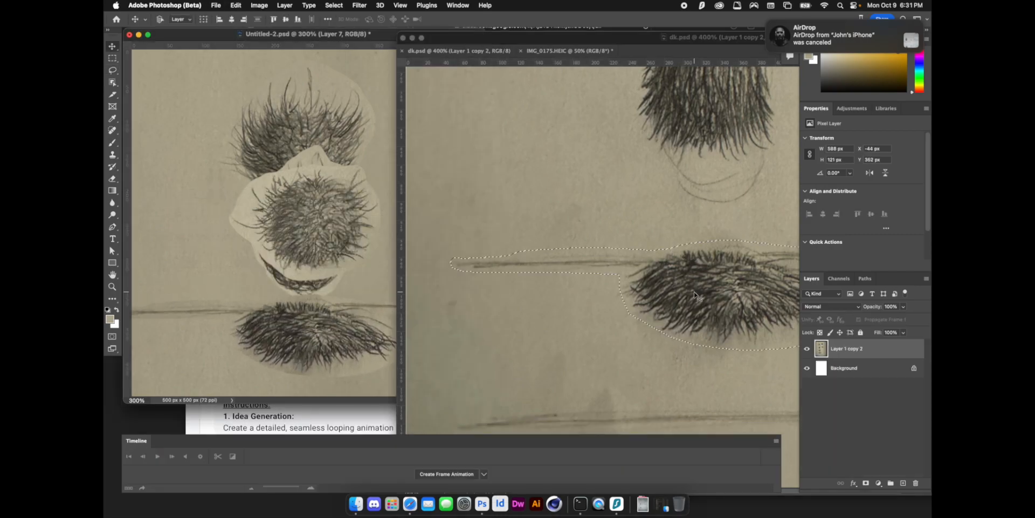
# Step: Lasso the separate ground line below the squashed ball and place it in Untitled-2.psd as a new layer at X -72 px, Y 442 px
pyautogui.click(682, 296)
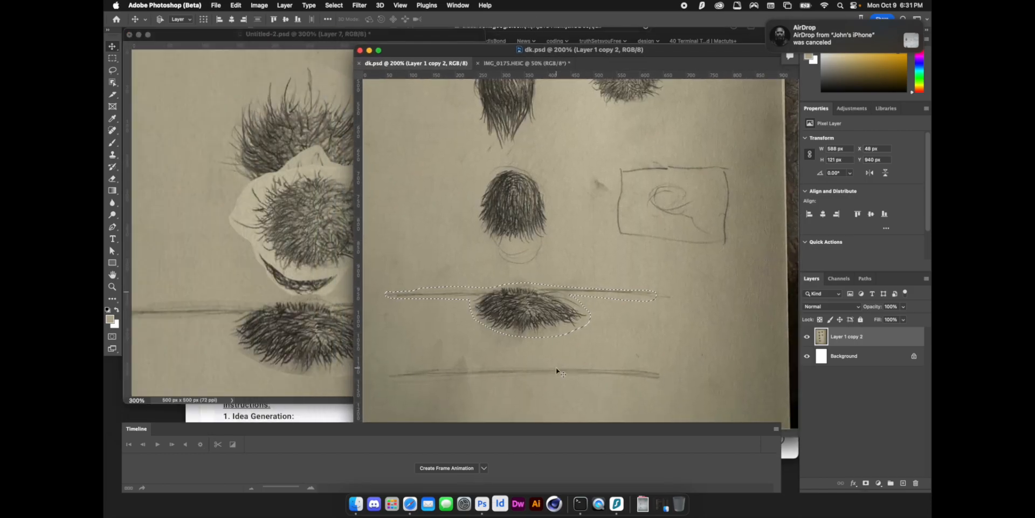
pyautogui.click(112, 70)
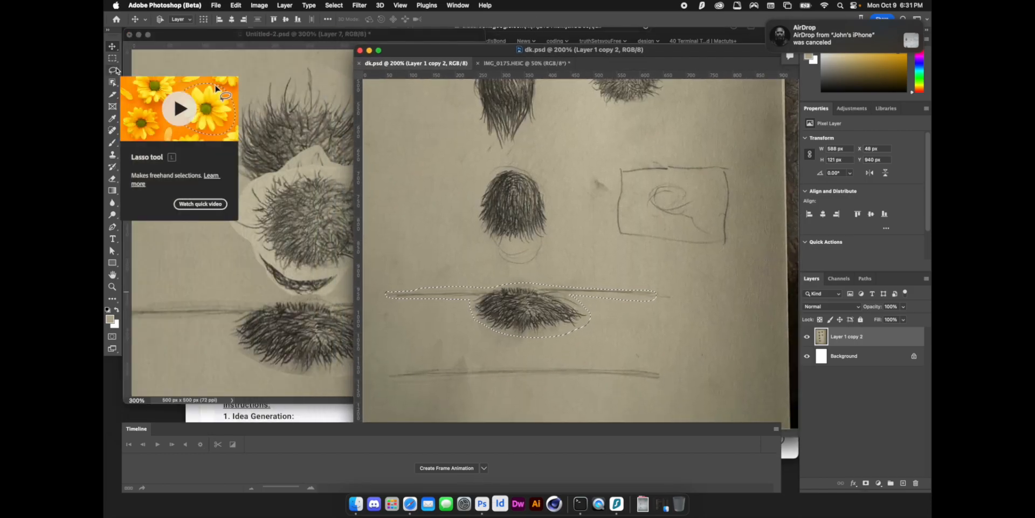
pyautogui.click(655, 371)
pyautogui.moveTo(656, 371)
pyautogui.mouseDown()
pyautogui.moveTo(386, 373)
pyautogui.moveTo(654, 380)
pyautogui.mouseUp()
pyautogui.press('super+c')
pyautogui.click(334, 232)
pyautogui.press('super+v')
pyautogui.press('v')
pyautogui.moveTo(374, 222)
pyautogui.mouseDown()
pyautogui.moveTo(339, 278)
pyautogui.moveTo(331, 378)
pyautogui.moveTo(332, 368)
pyautogui.mouseUp()
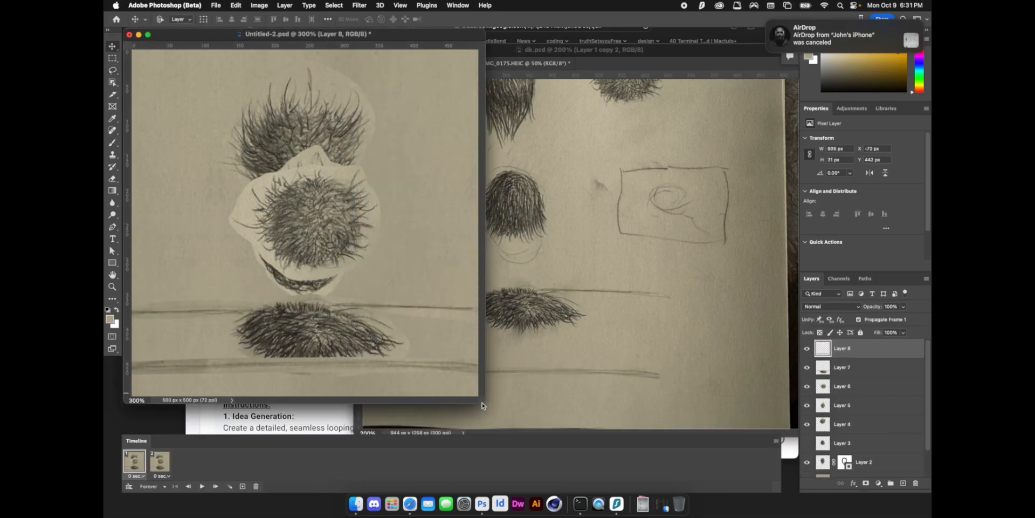
# Step: Enlarge the Untitled-2.psd window and hide Layers 8, 7, 6, 5 and 2 so only Layer 4's ball shows on the paper
pyautogui.moveTo(482, 403); pyautogui.dragTo(629, 453)
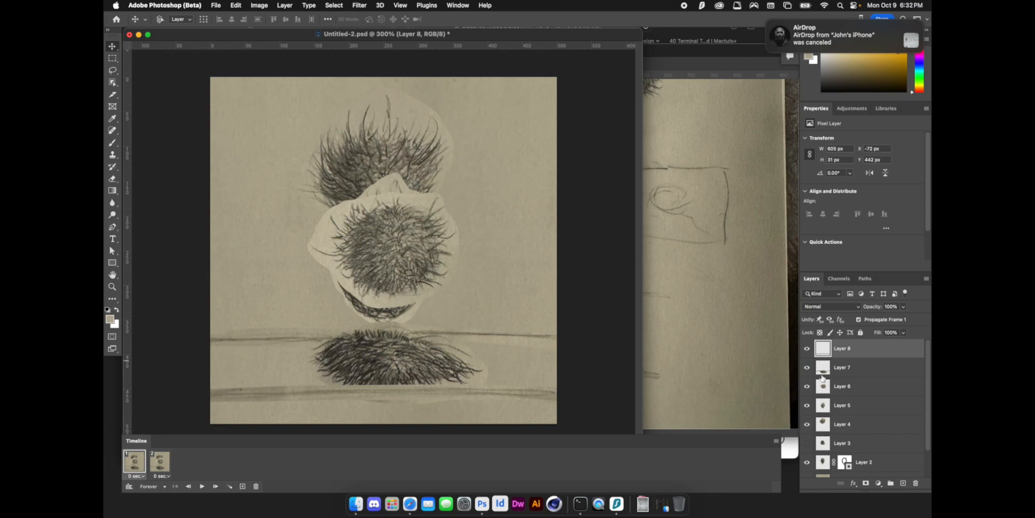
pyautogui.scroll(-2, 836, 412)
pyautogui.click(843, 396)
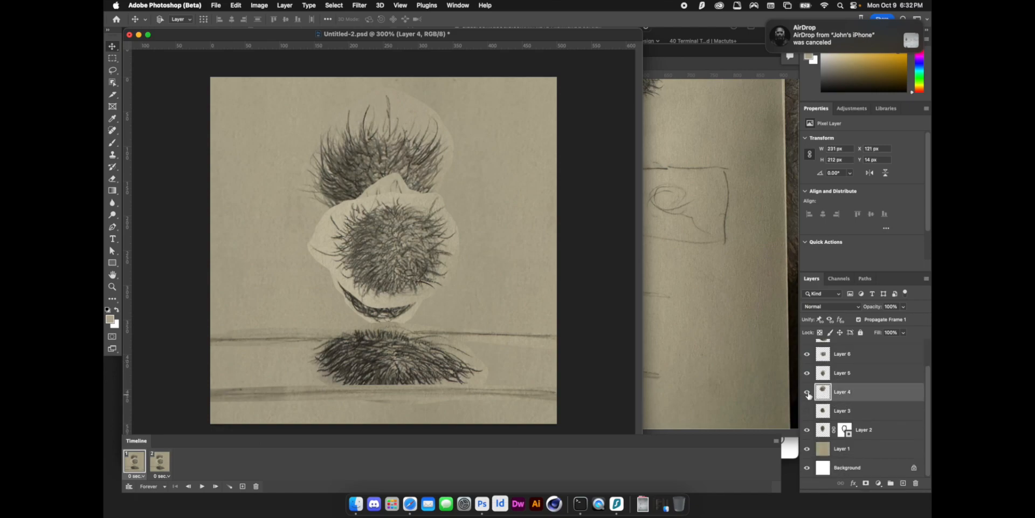
pyautogui.scroll(2, 821, 390)
pyautogui.moveTo(807, 405); pyautogui.dragTo(808, 345)
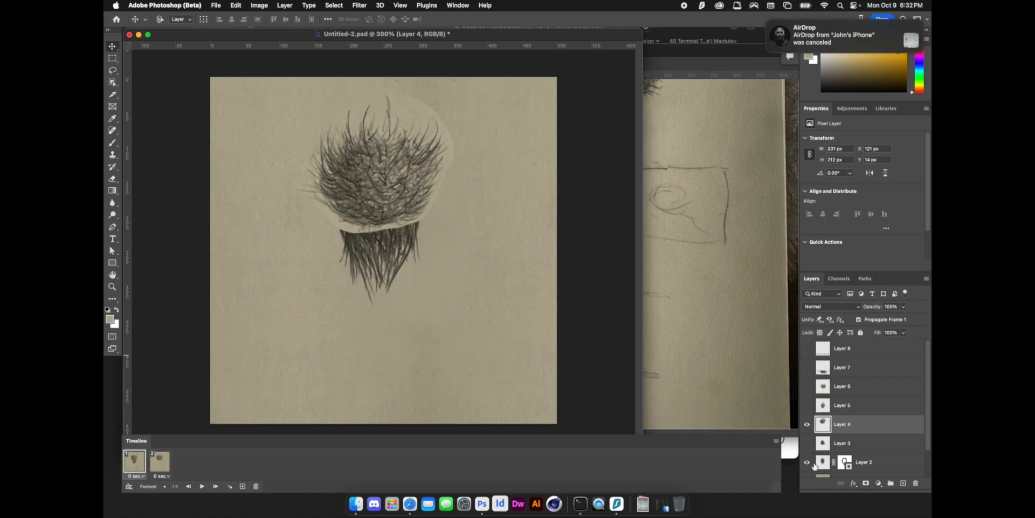
pyautogui.click(807, 462)
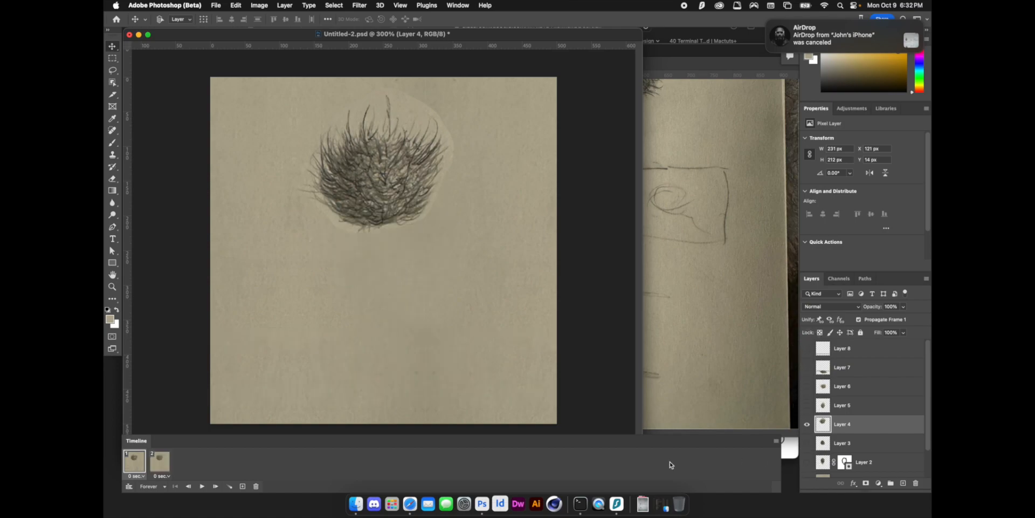
# Step: Delete the second animation frame and make Layer 3 the only visible ball layer
pyautogui.click(162, 466)
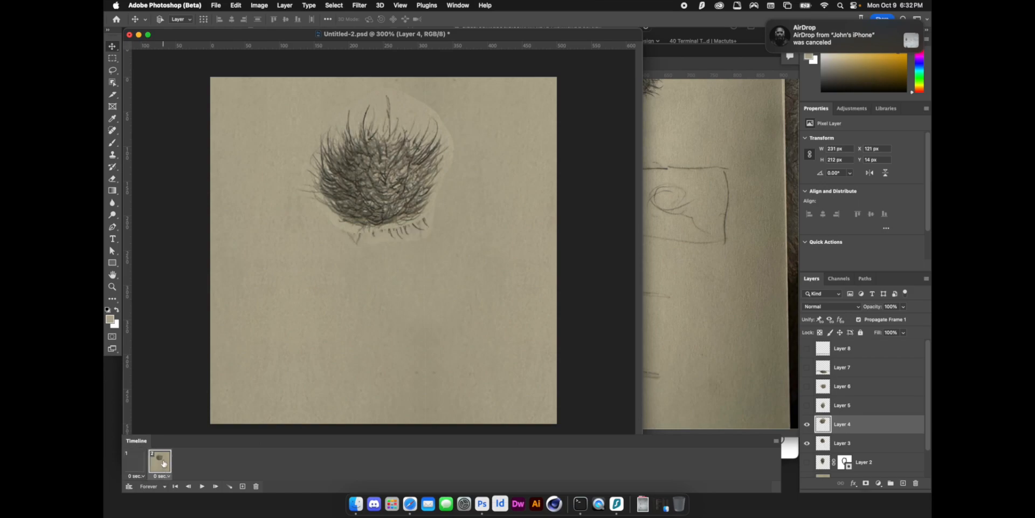
pyautogui.click(256, 487)
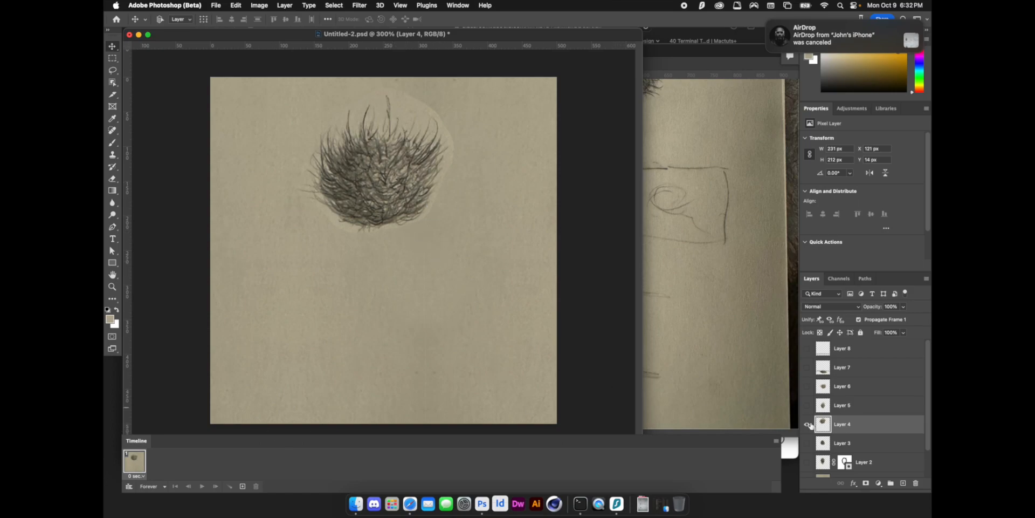
pyautogui.click(839, 443)
pyautogui.click(807, 423)
pyautogui.click(807, 443)
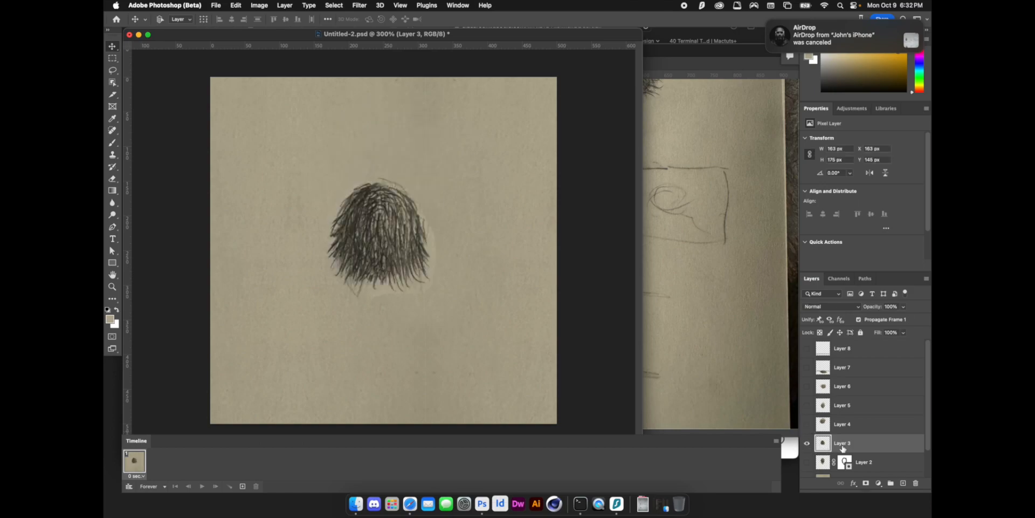
# Step: Add a layer mask to Layer 3 from a Color Range selection of its paper and invert the mask to isolate the ball
pyautogui.scroll(-2, 815, 462)
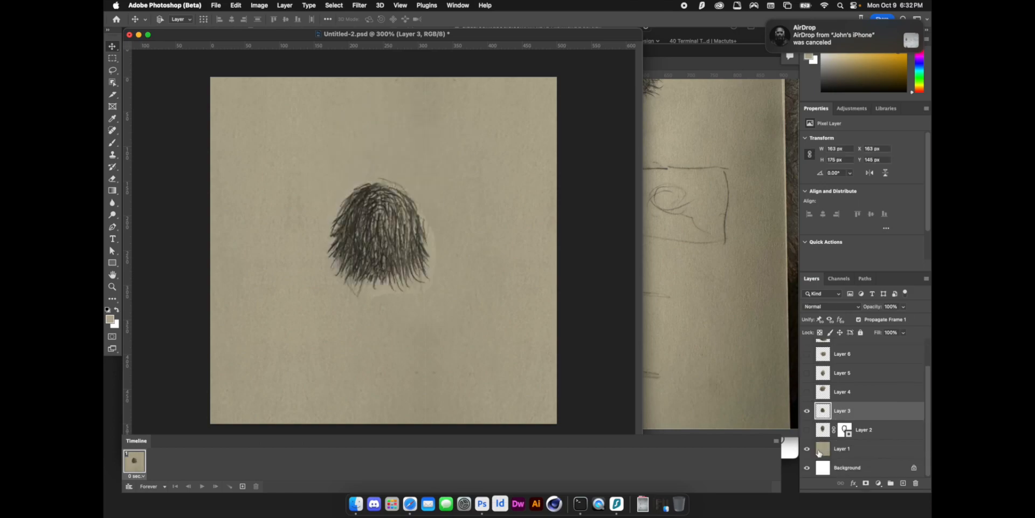
pyautogui.click(808, 449)
pyautogui.click(808, 448)
pyautogui.click(259, 5)
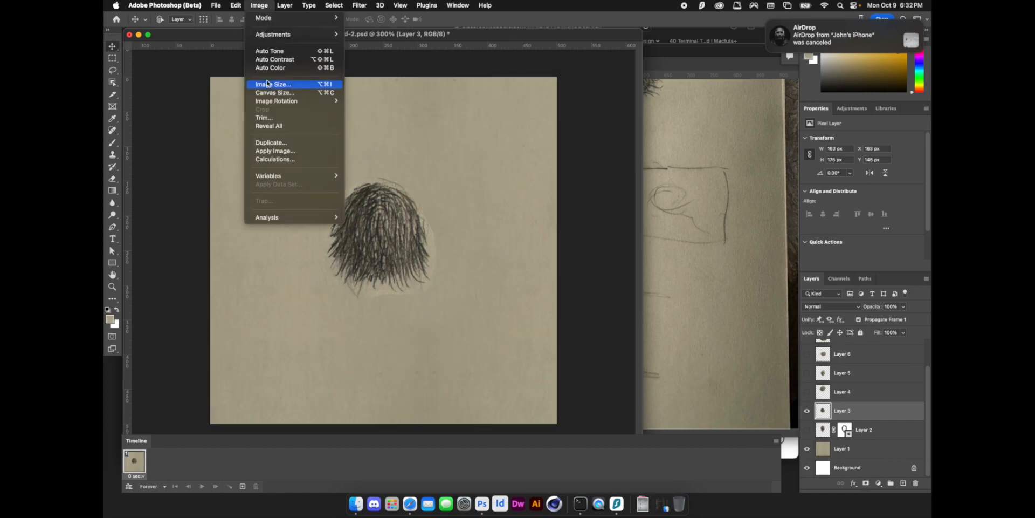
pyautogui.moveTo(333, 5)
pyautogui.click(347, 99)
pyautogui.click(593, 114)
pyautogui.click(866, 482)
pyautogui.click(235, 5)
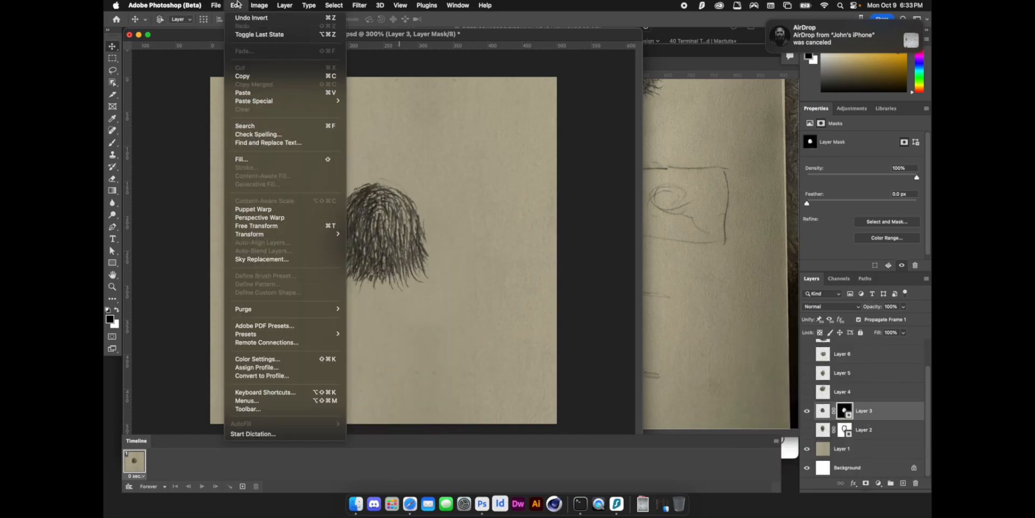
pyautogui.moveTo(487, 6)
pyautogui.click(327, 7)
pyautogui.click(260, 6)
pyautogui.click(540, 37)
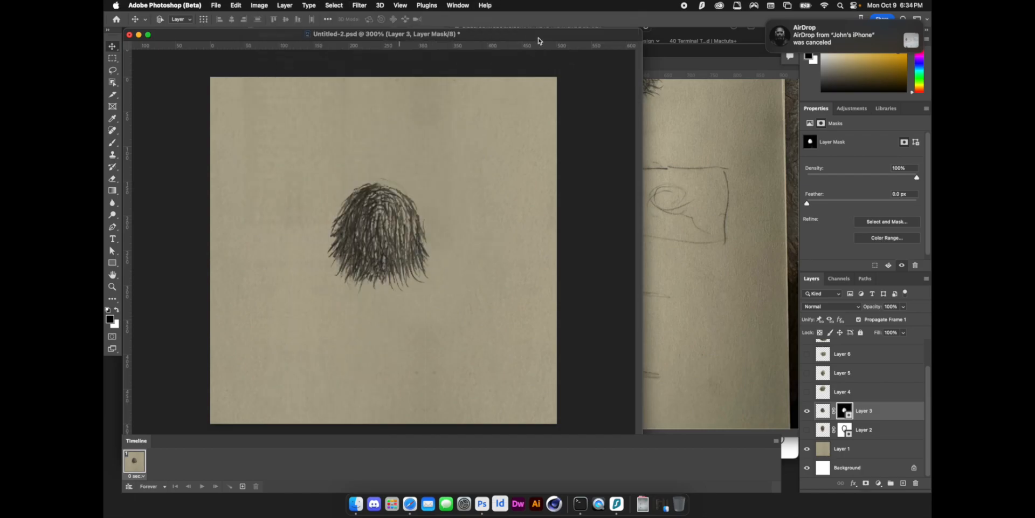
# Step: Isolate Layer 4's spiky ball with an inverted layer mask from a Color Range selection, and display Layer 5 in its place
pyautogui.click(807, 411)
pyautogui.click(807, 393)
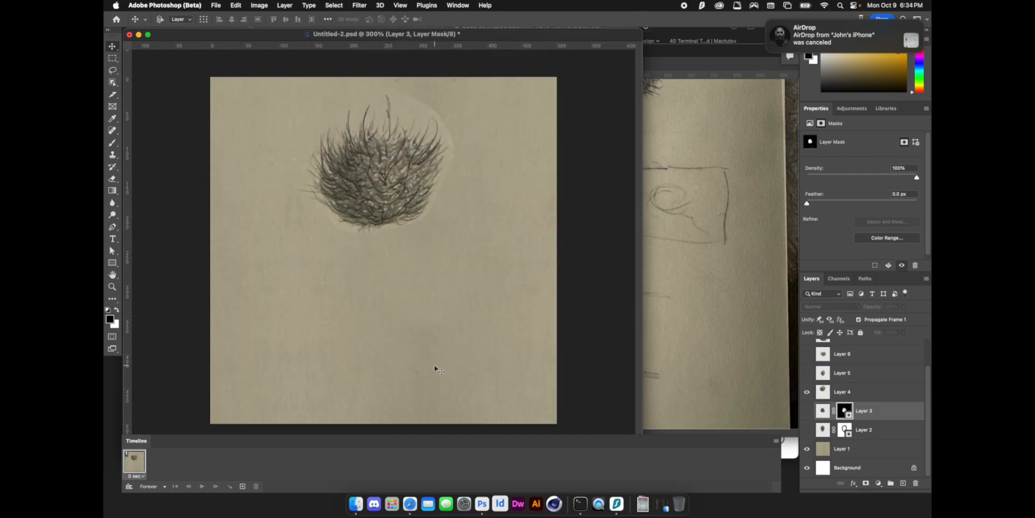
pyautogui.click(843, 392)
pyautogui.click(360, 6)
pyautogui.moveTo(334, 6)
pyautogui.click(344, 101)
pyautogui.click(597, 175)
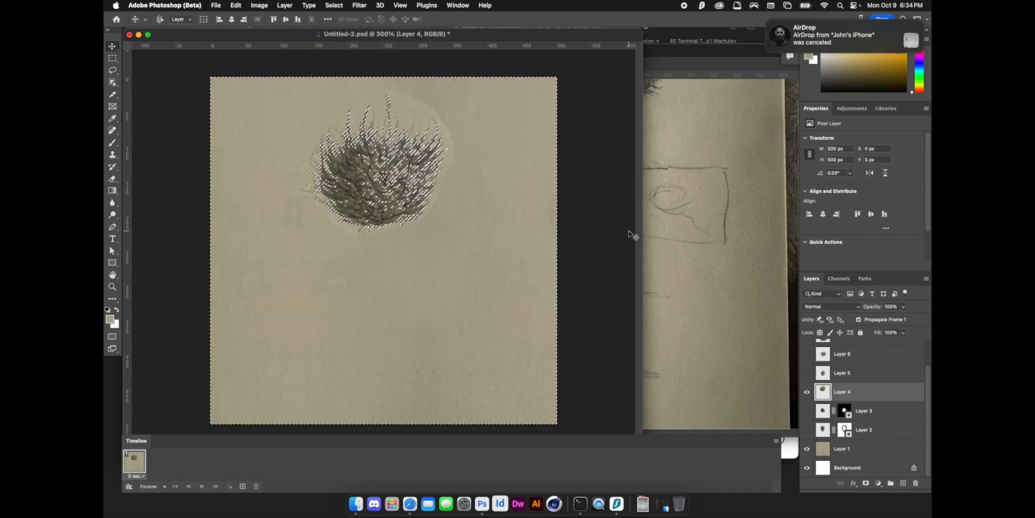
pyautogui.click(866, 483)
pyautogui.press('super+i')
pyautogui.click(807, 392)
pyautogui.click(807, 373)
pyautogui.click(334, 6)
pyautogui.click(342, 101)
pyautogui.click(598, 130)
# Step: Isolate Layer 5's flame-shaped ball with an inverted layer mask from a Color Range selection, and display Layer 6 in its place
pyautogui.click(843, 373)
pyautogui.click(360, 6)
pyautogui.moveTo(334, 6)
pyautogui.click(344, 101)
pyautogui.click(588, 116)
pyautogui.click(865, 483)
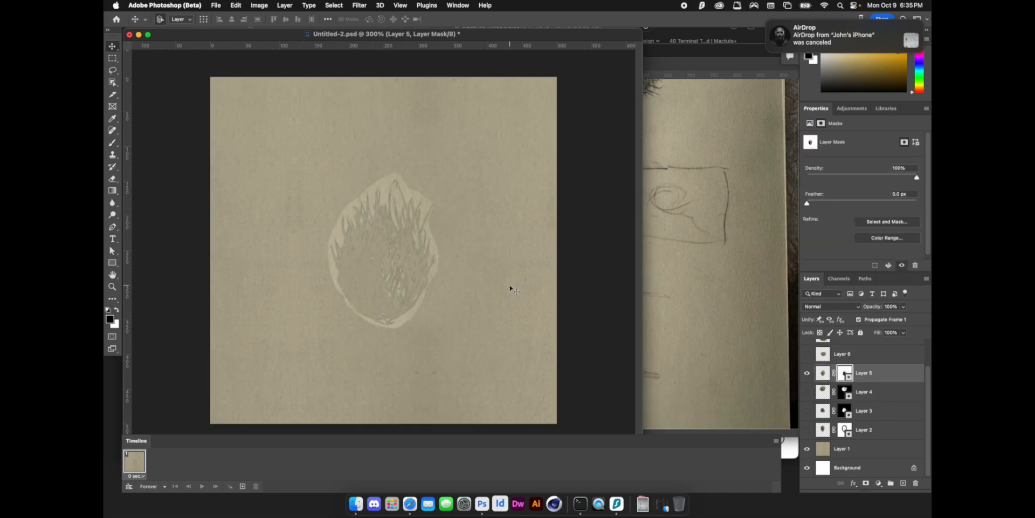
pyautogui.press('super+i')
pyautogui.click(807, 373)
pyautogui.click(807, 353)
pyautogui.click(335, 6)
pyautogui.click(345, 101)
pyautogui.click(598, 131)
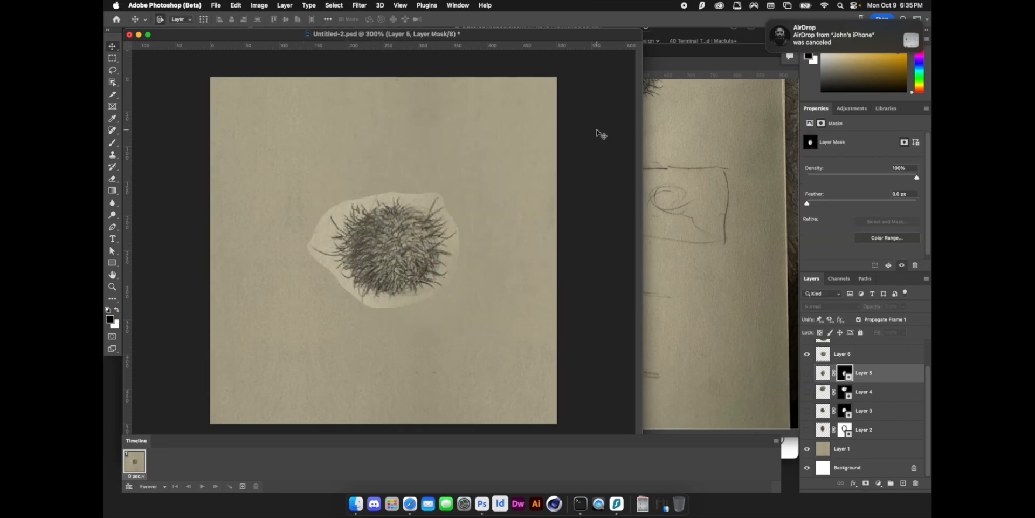
# Step: Isolate Layer 6's round ball with an inverted layer mask from a Color Range selection of the sampled paper color at reduced fuzziness
pyautogui.click(842, 354)
pyautogui.click(334, 6)
pyautogui.click(344, 101)
pyautogui.click(369, 180)
pyautogui.click(390, 165)
pyautogui.moveTo(475, 146); pyautogui.dragTo(447, 148)
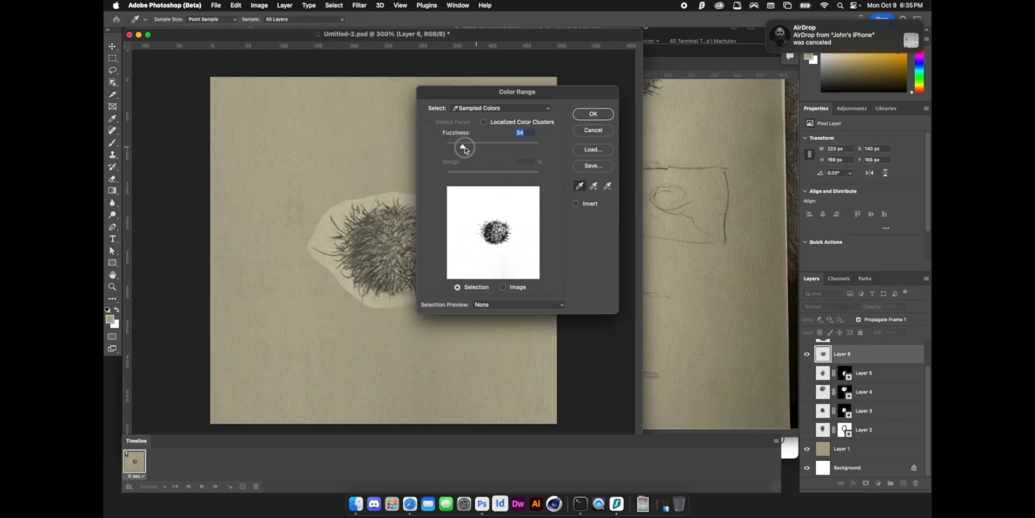
pyautogui.click(593, 114)
pyautogui.click(866, 484)
pyautogui.press('super+i')
# Step: Paint white with the Brush inside the ball on Layer 6's mask to restore its interior fur
pyautogui.press('b')
pyautogui.press('x')
pyautogui.moveTo(371, 257)
pyautogui.mouseDown()
pyautogui.moveTo(409, 235)
pyautogui.moveTo(365, 255)
pyautogui.moveTo(397, 245)
pyautogui.moveTo(361, 230)
pyautogui.moveTo(390, 271)
pyautogui.mouseUp()
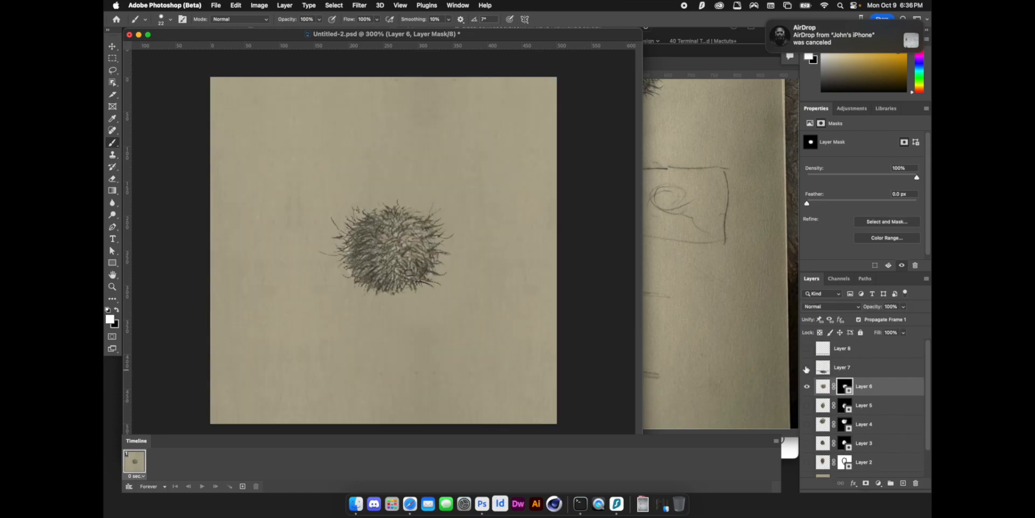
# Step: Display Layer 7 in place of Layer 6 and isolate its flattened ball and ground line with a Color Range layer mask
pyautogui.click(334, 5)
pyautogui.click(360, 117)
pyautogui.click(865, 482)
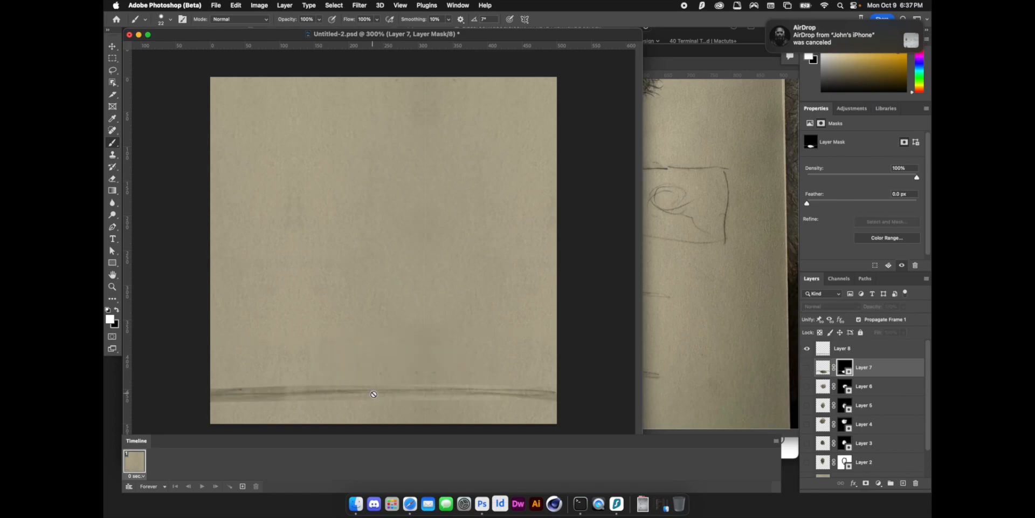
# Step: Display Layer 8 in place of Layer 7 and add a layer mask that hides the paper edge around its ground line
pyautogui.click(853, 354)
pyautogui.moveTo(303, 404)
pyautogui.mouseDown()
pyautogui.moveTo(225, 405)
pyautogui.moveTo(387, 399)
pyautogui.mouseUp()
pyautogui.moveTo(212, 383); pyautogui.dragTo(340, 380)
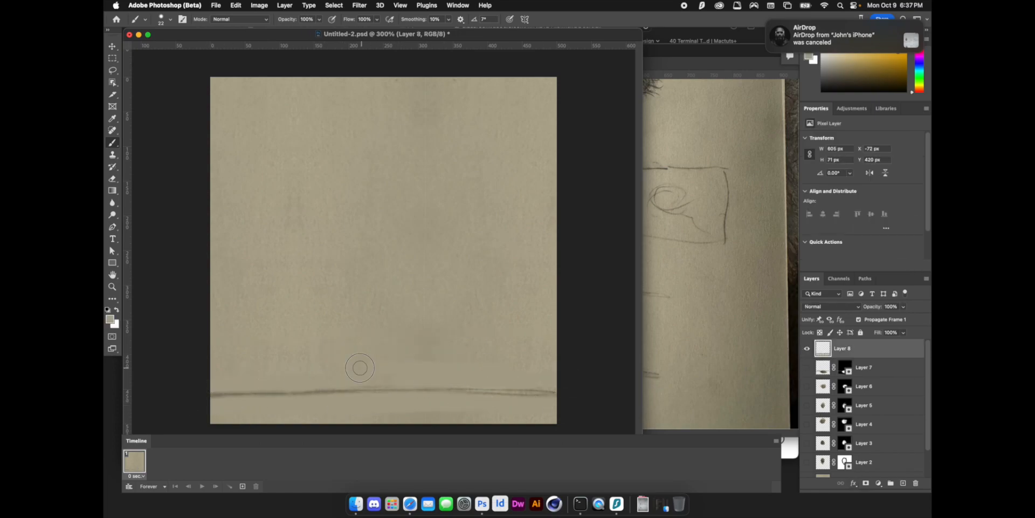
pyautogui.click(866, 483)
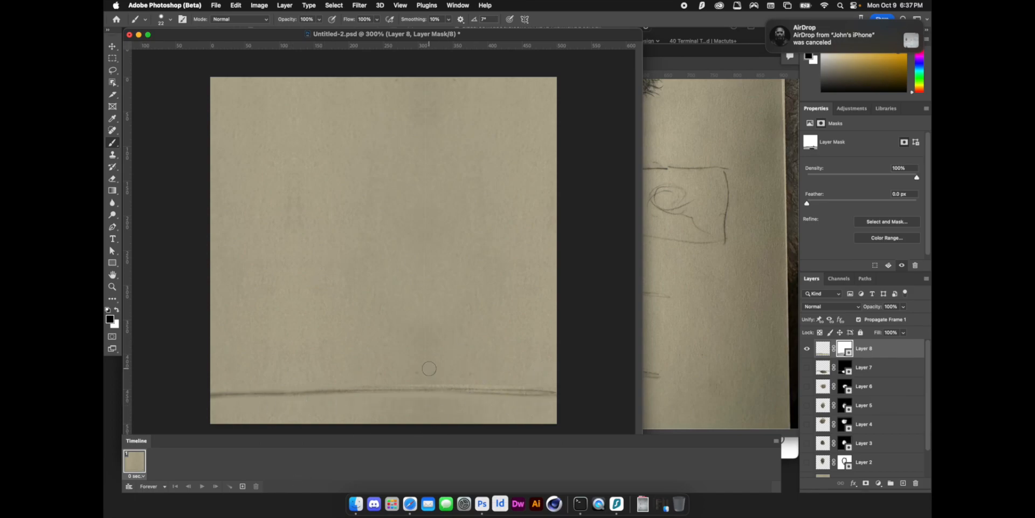
pyautogui.click(113, 48)
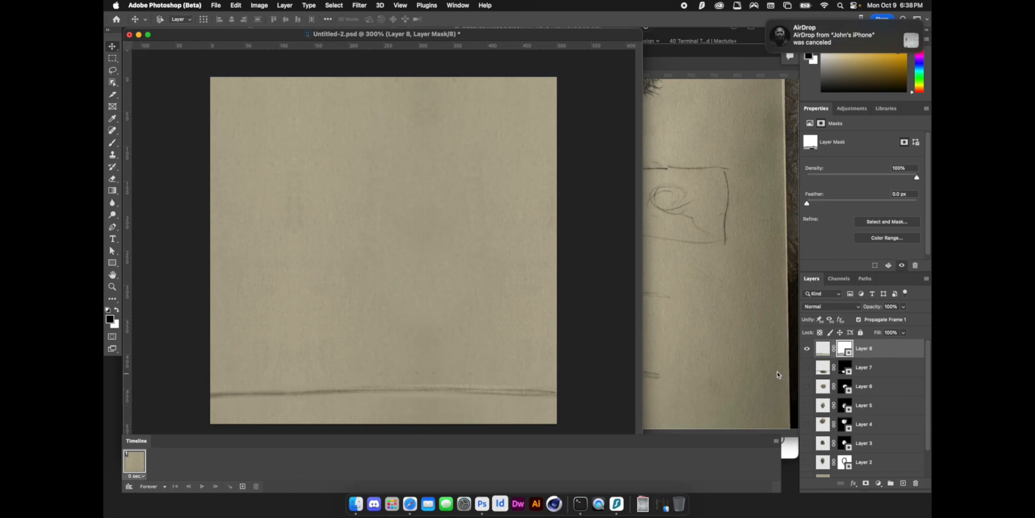
# Step: Make the balls on Layers 2, 3 and 4 visible together with Layer 8's ground line
pyautogui.scroll(-2, 871, 411)
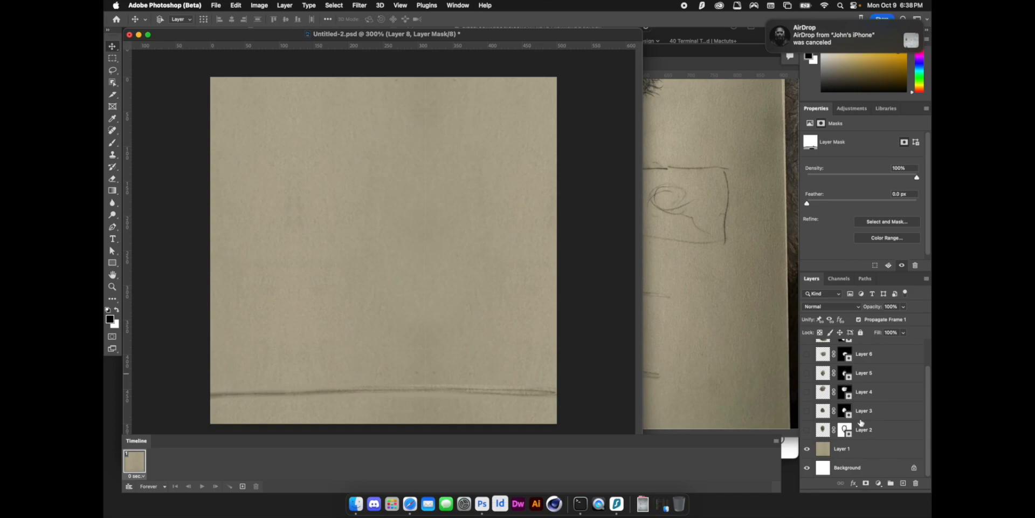
pyautogui.scroll(2, 862, 423)
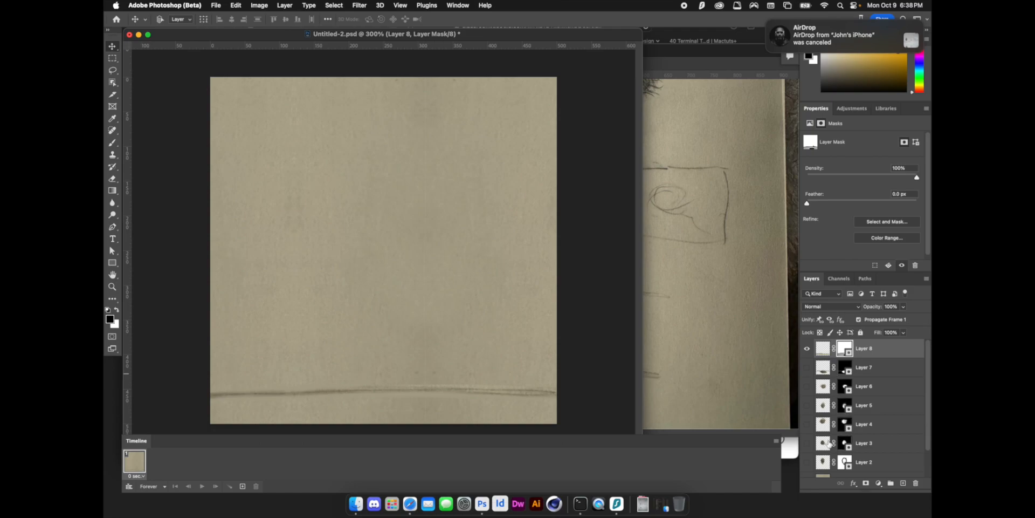
pyautogui.scroll(-2, 814, 447)
pyautogui.click(807, 430)
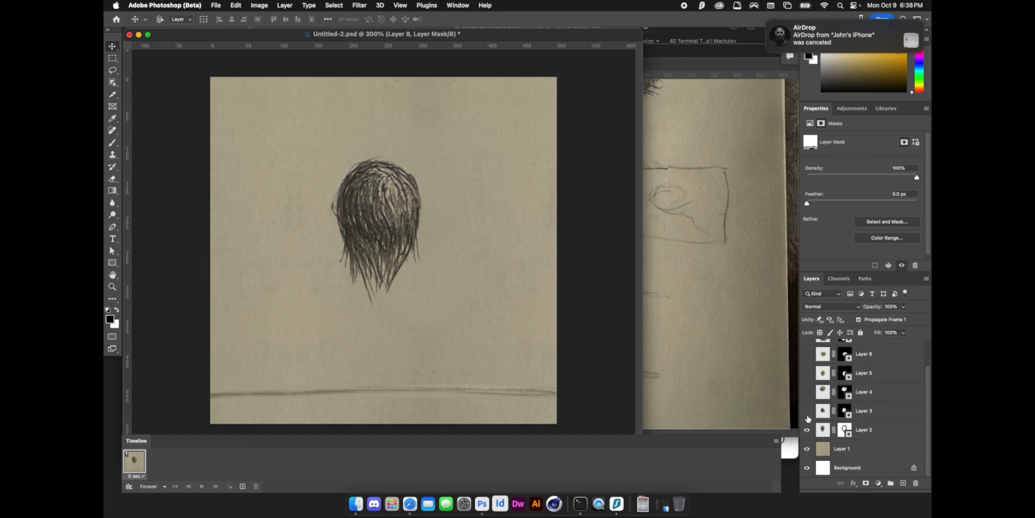
pyautogui.click(807, 411)
pyautogui.click(807, 392)
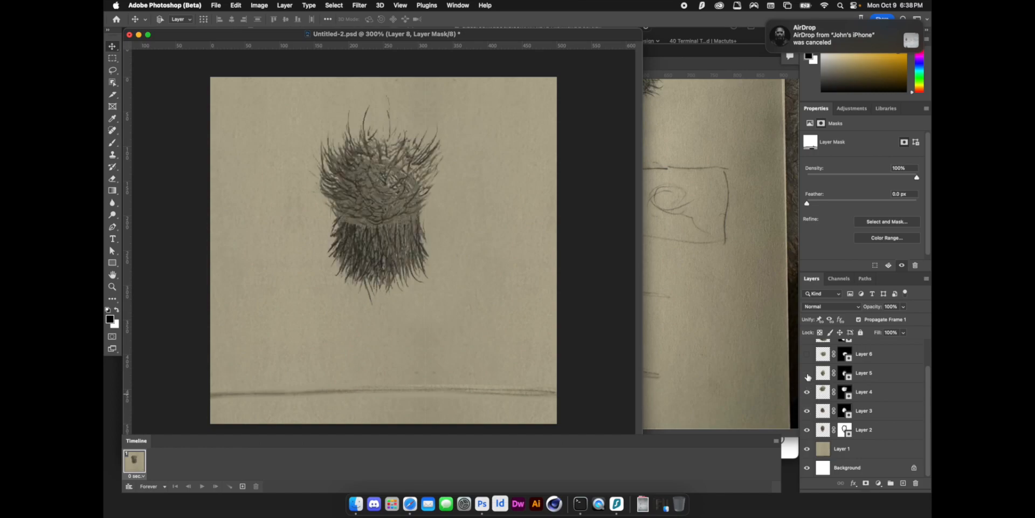
# Step: Paint white with the Brush on Layer 4's mask to restore the fur inside the spiky ball
pyautogui.click(807, 392)
pyautogui.click(807, 392)
pyautogui.click(825, 392)
pyautogui.click(844, 392)
pyautogui.press('b')
pyautogui.press('x')
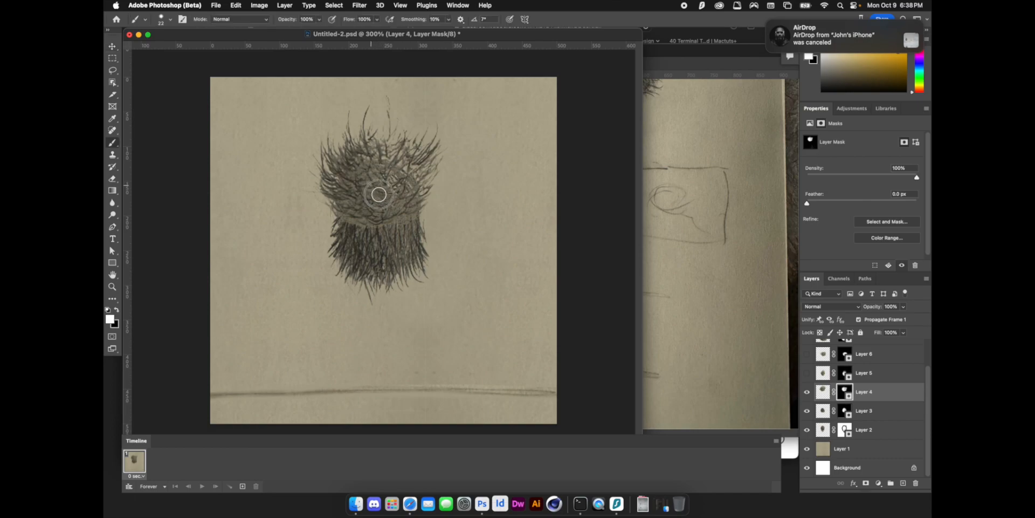
pyautogui.moveTo(368, 207)
pyautogui.mouseDown()
pyautogui.moveTo(358, 167)
pyautogui.moveTo(346, 180)
pyautogui.moveTo(380, 207)
pyautogui.moveTo(396, 198)
pyautogui.moveTo(406, 207)
pyautogui.moveTo(345, 188)
pyautogui.moveTo(351, 169)
pyautogui.moveTo(380, 156)
pyautogui.moveTo(389, 189)
pyautogui.moveTo(435, 187)
pyautogui.mouseUp()
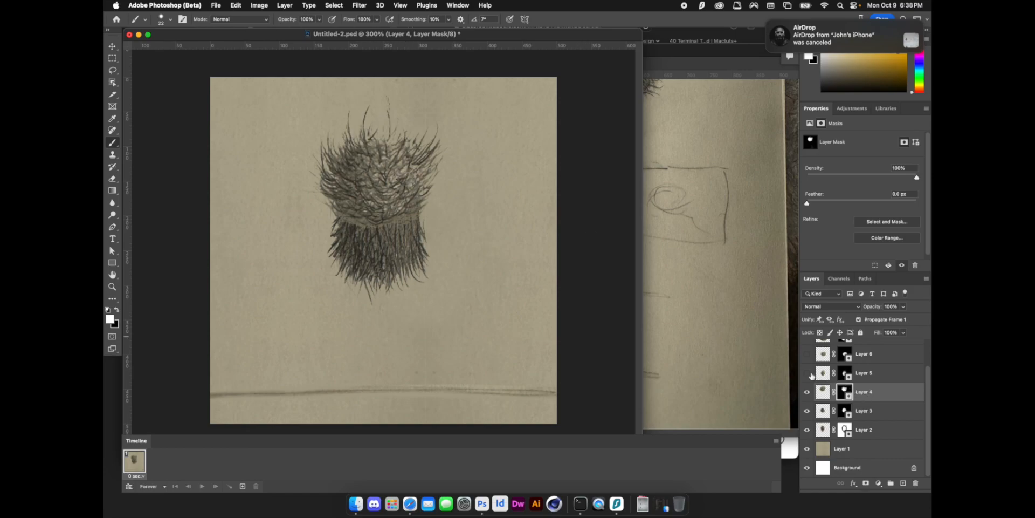
# Step: Display Layer 5 and paint white on its mask to fill in the interior fur of the flame-shaped ball
pyautogui.click(807, 373)
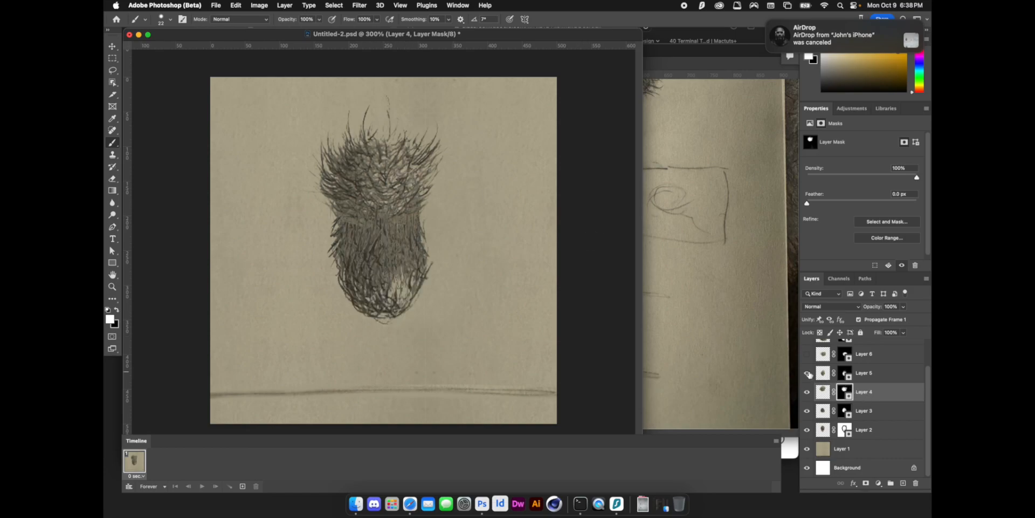
pyautogui.click(844, 373)
pyautogui.moveTo(362, 268)
pyautogui.mouseDown()
pyautogui.moveTo(392, 251)
pyautogui.moveTo(394, 268)
pyautogui.moveTo(404, 265)
pyautogui.moveTo(406, 252)
pyautogui.moveTo(400, 279)
pyautogui.moveTo(408, 259)
pyautogui.moveTo(397, 245)
pyautogui.moveTo(366, 251)
pyautogui.moveTo(362, 263)
pyautogui.moveTo(364, 249)
pyautogui.moveTo(369, 276)
pyautogui.mouseUp()
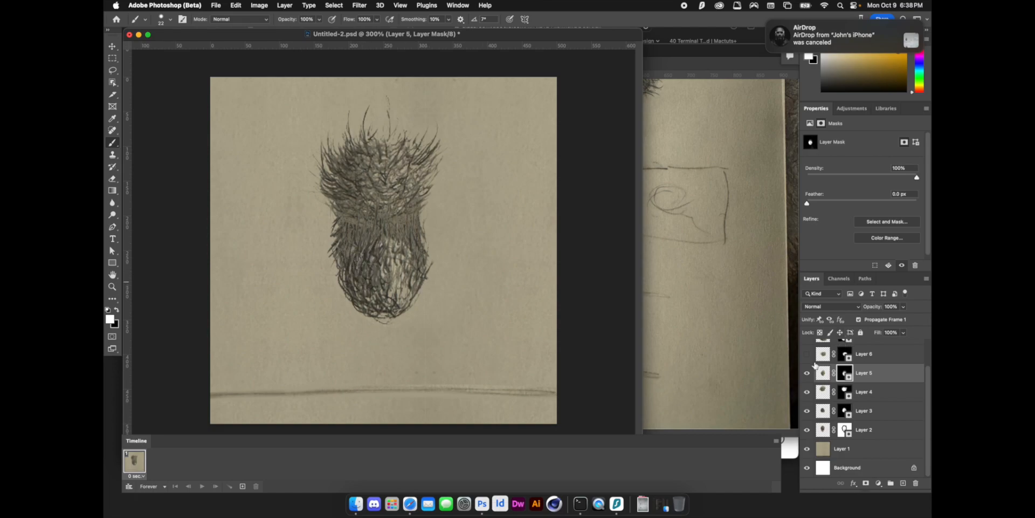
# Step: Make Layers 6 and 7 visible with the other drawings and switch to the Move tool
pyautogui.click(807, 354)
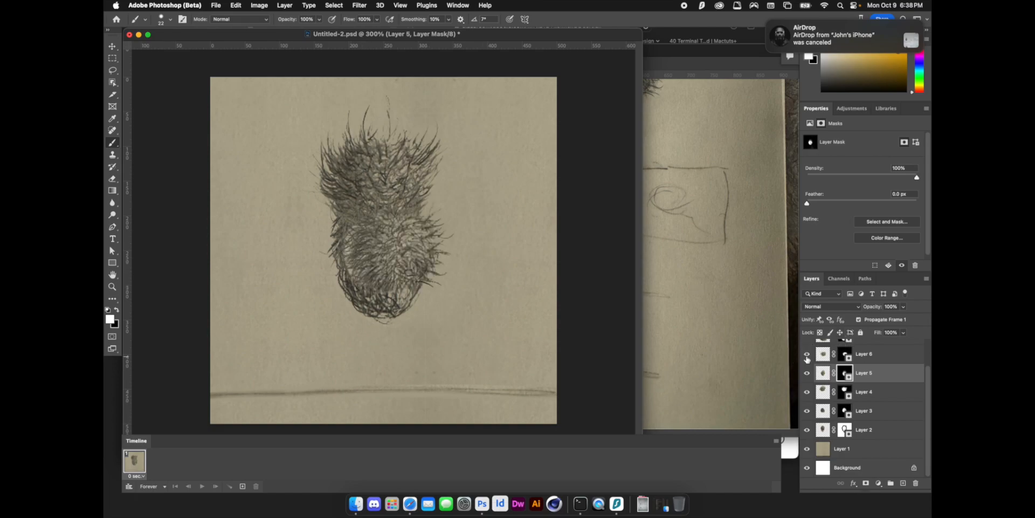
pyautogui.scroll(2, 807, 359)
pyautogui.click(807, 367)
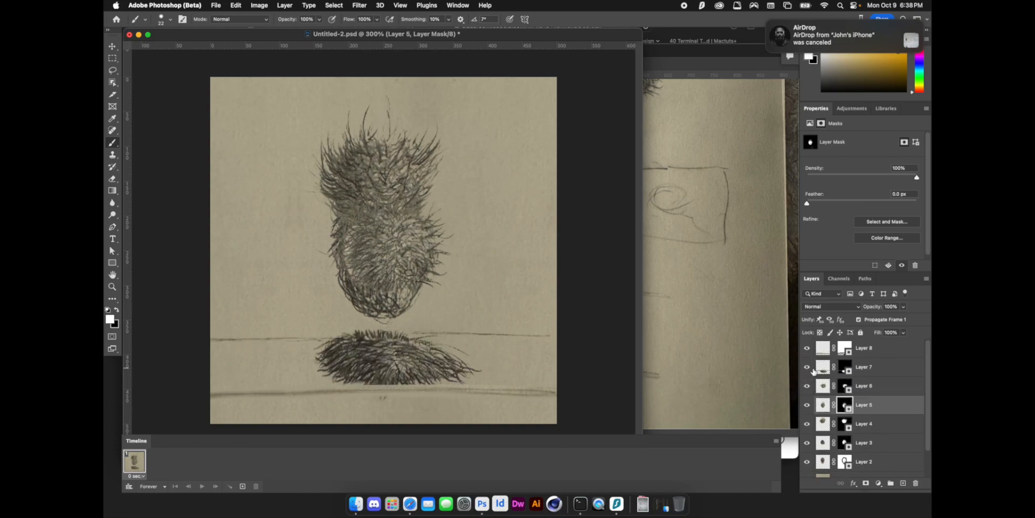
pyautogui.click(113, 46)
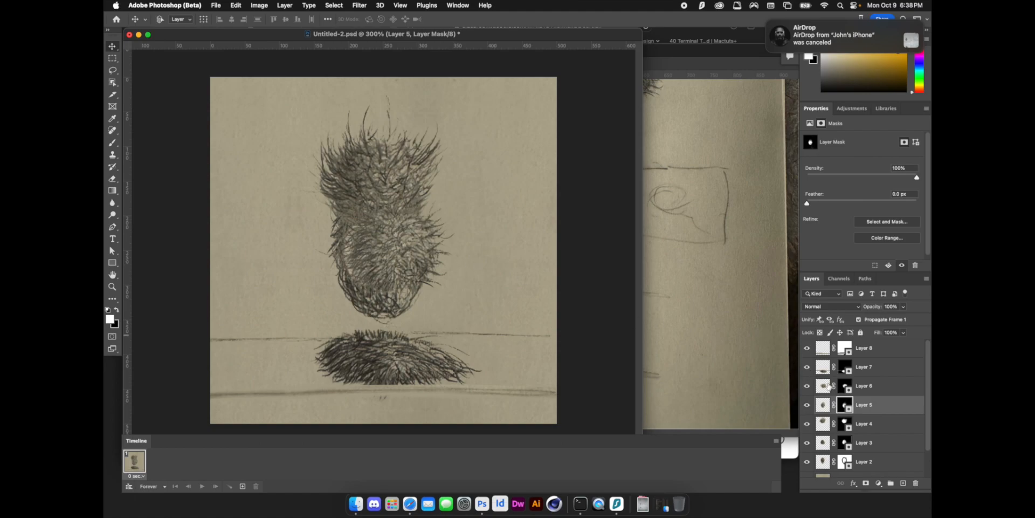
# Step: Move Layer 5 up the layer stack above Layer 7, toggling layer visibility to identify the drawings
pyautogui.scroll(-1, 845, 420)
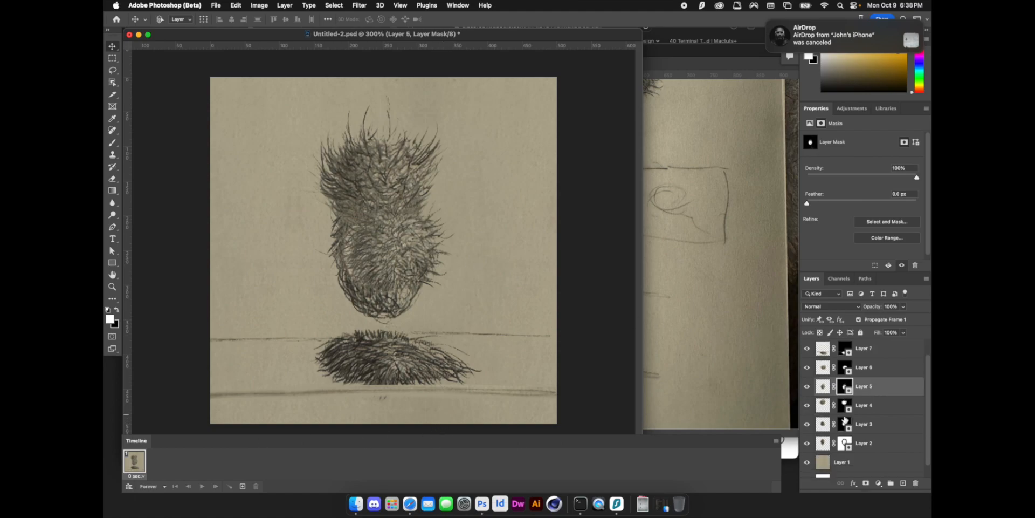
pyautogui.click(807, 423)
pyautogui.click(807, 424)
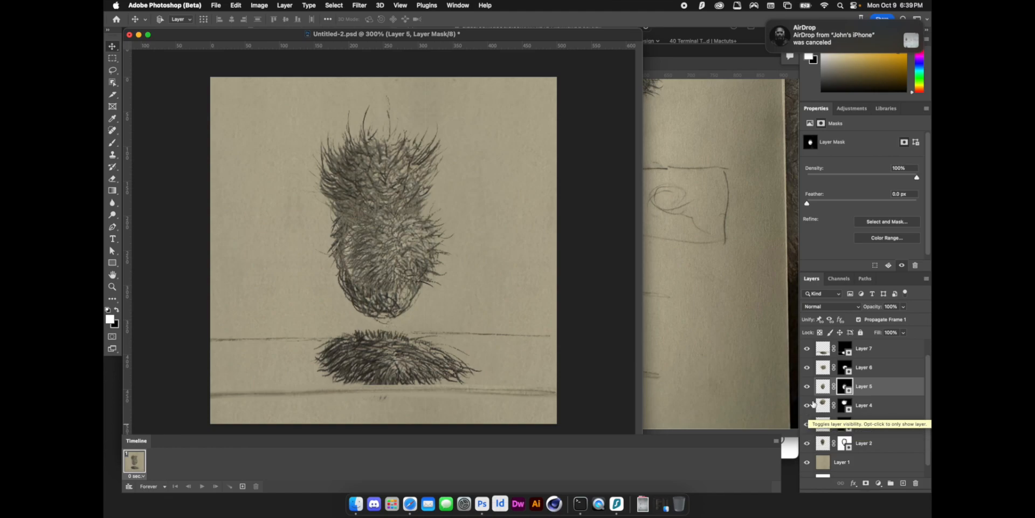
pyautogui.moveTo(820, 386); pyautogui.dragTo(821, 348)
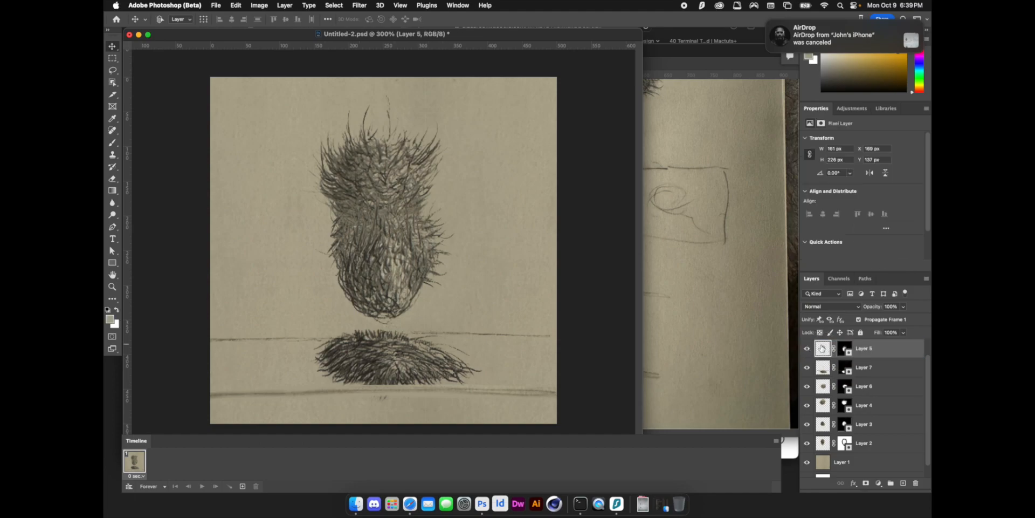
pyautogui.click(807, 348)
pyautogui.click(807, 349)
pyautogui.scroll(2, 824, 384)
# Step: Place Layer 8 directly beneath Layer 5 and hide Layers 7, 6, 4, 3 and 2 for the first frame
pyautogui.moveTo(821, 347); pyautogui.dragTo(837, 371)
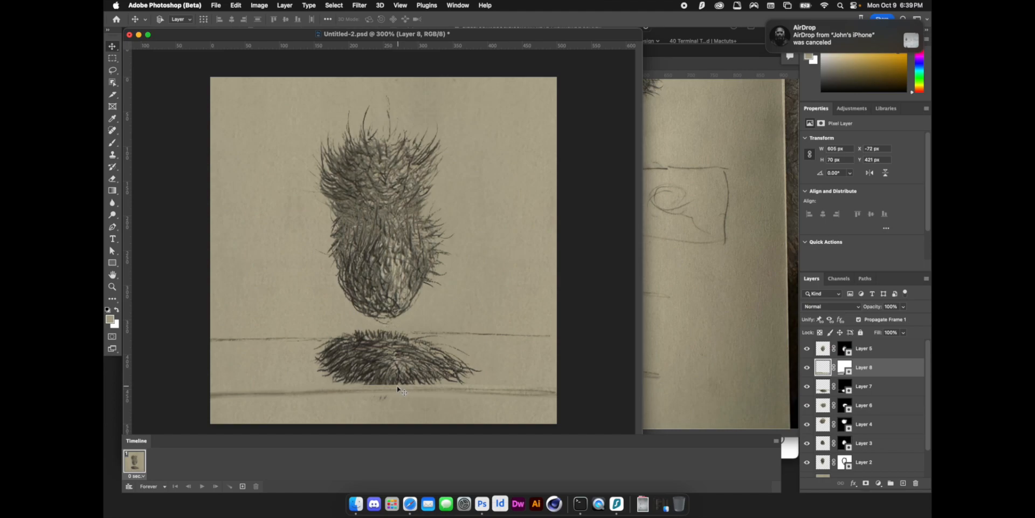
pyautogui.click(807, 386)
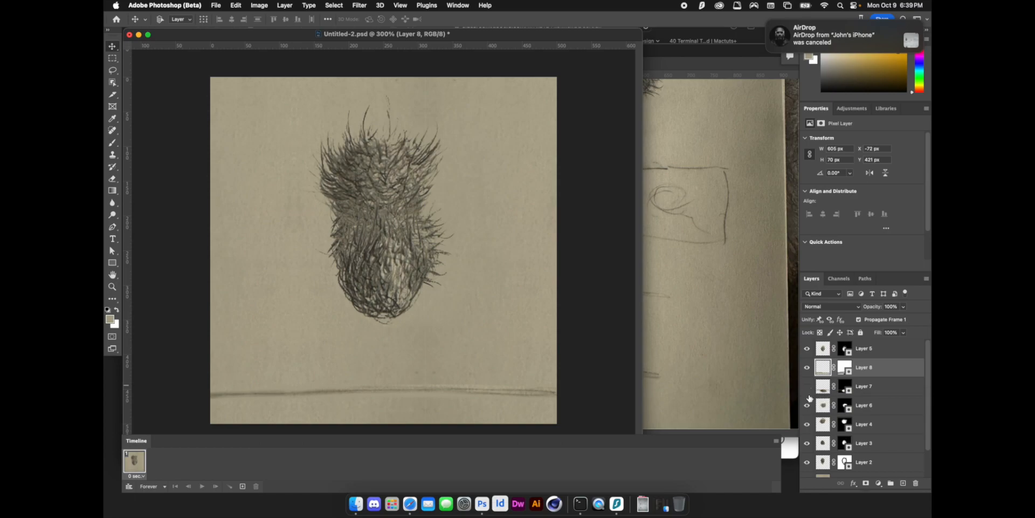
pyautogui.moveTo(808, 405); pyautogui.dragTo(808, 465)
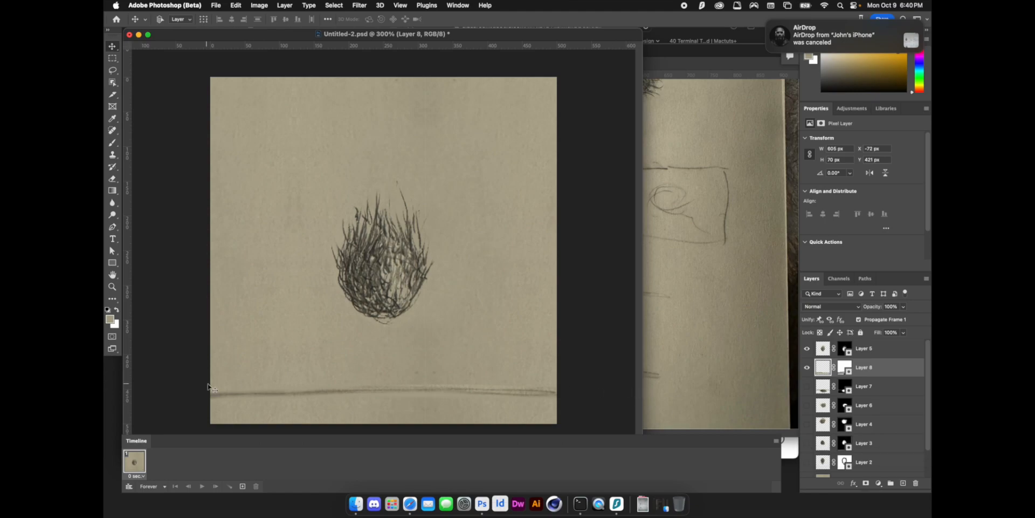
# Step: Add a second animation frame that shows Layer 7's flattened ball instead of Layers 5 and 8
pyautogui.click(242, 486)
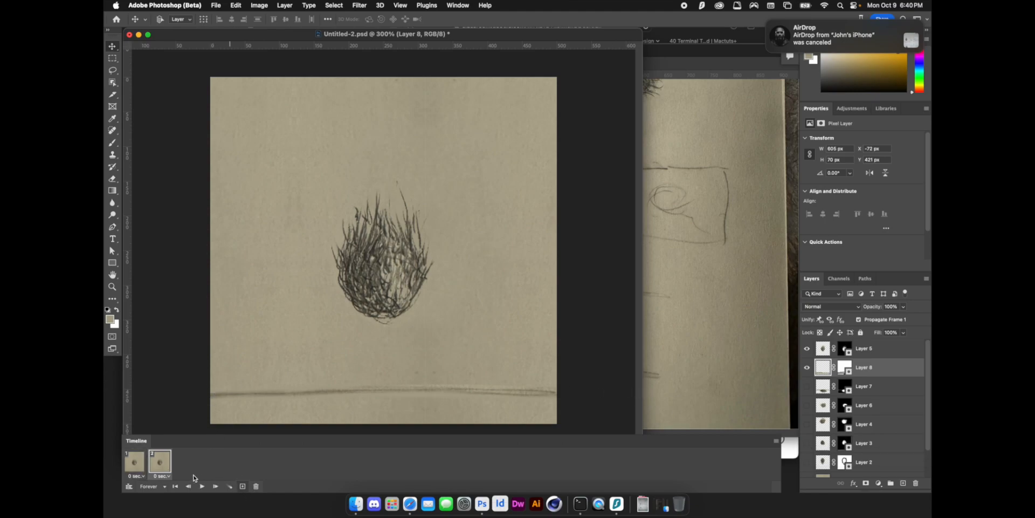
pyautogui.click(807, 350)
pyautogui.click(807, 367)
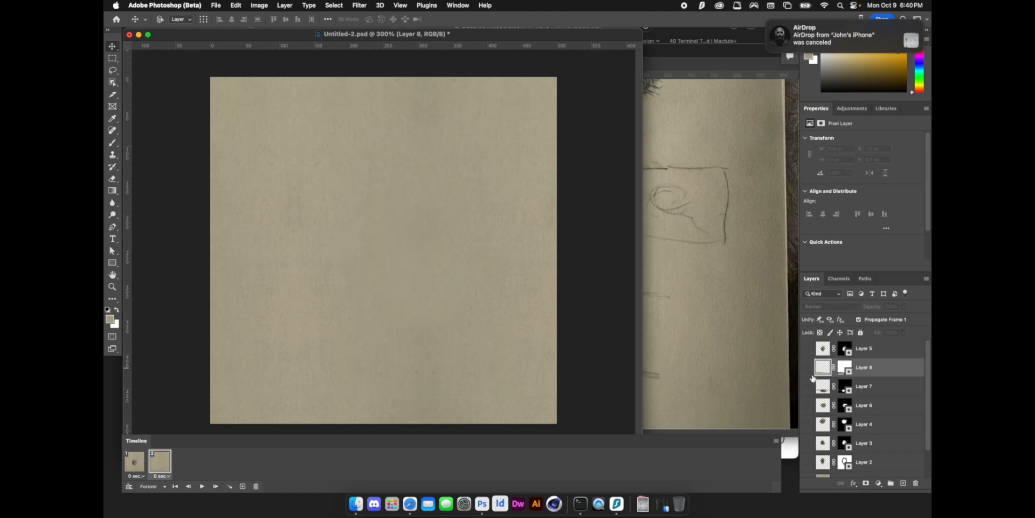
pyautogui.click(806, 387)
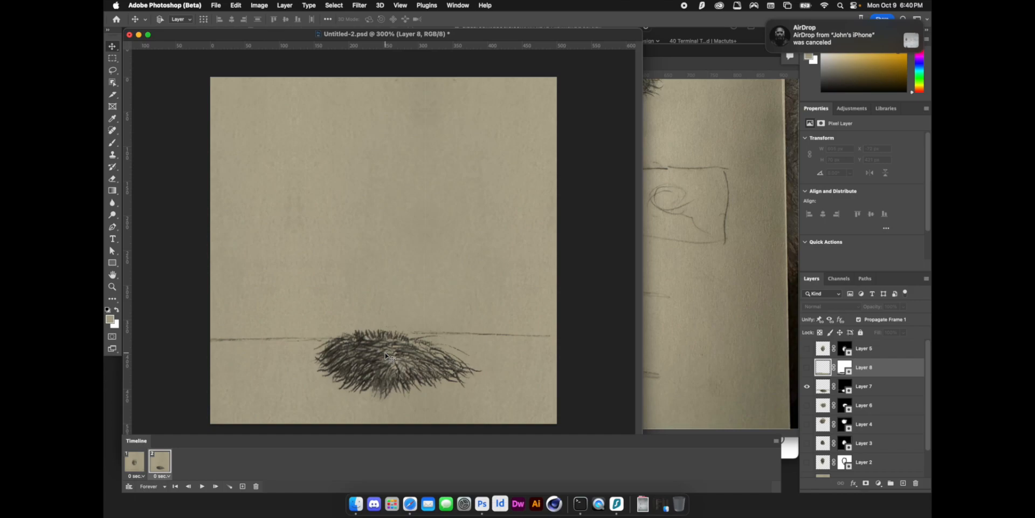
# Step: Nudge Layer 7 down 10 px in the second frame and flip between the two frames to compare the motion
pyautogui.click(824, 387)
pyautogui.hotkey('shift', 'Down')
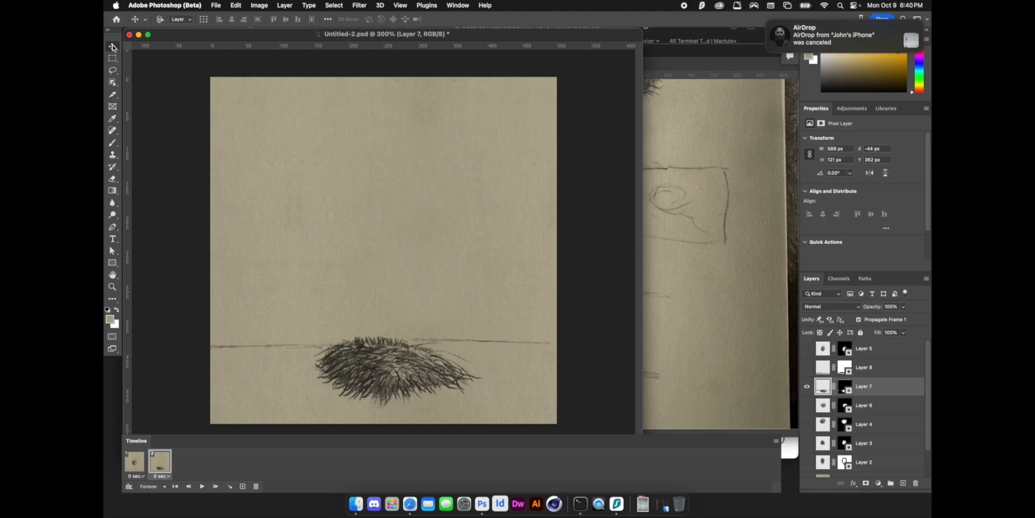
pyautogui.click(138, 465)
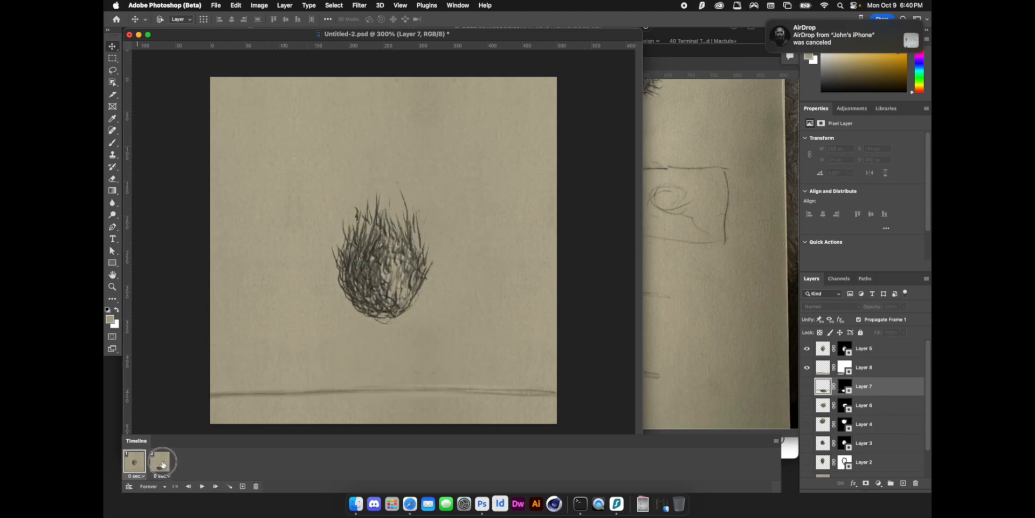
pyautogui.click(163, 464)
pyautogui.click(142, 458)
pyautogui.click(159, 457)
pyautogui.click(134, 458)
pyautogui.click(155, 463)
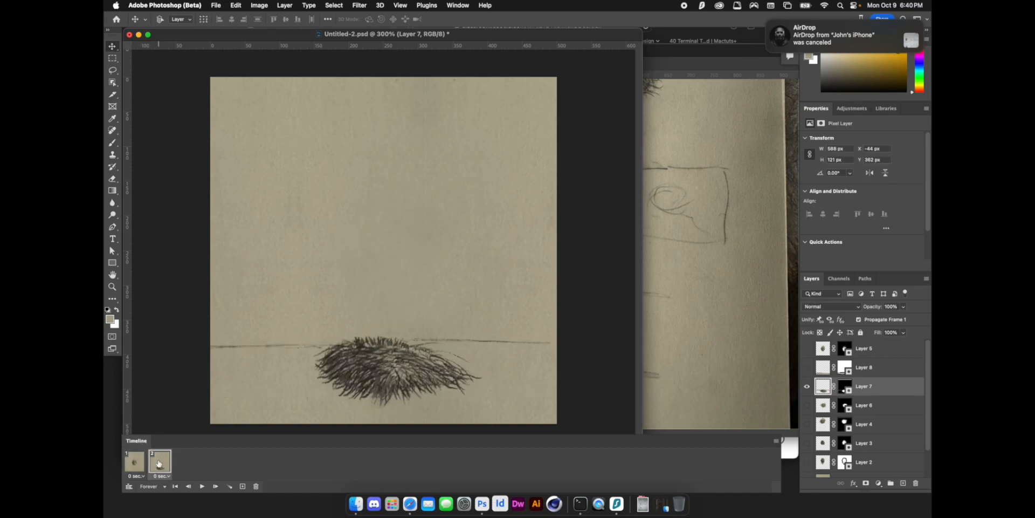
# Step: Add a third frame with Layer 8's ground line in place of Layer 7, and step through the three frames
pyautogui.click(243, 486)
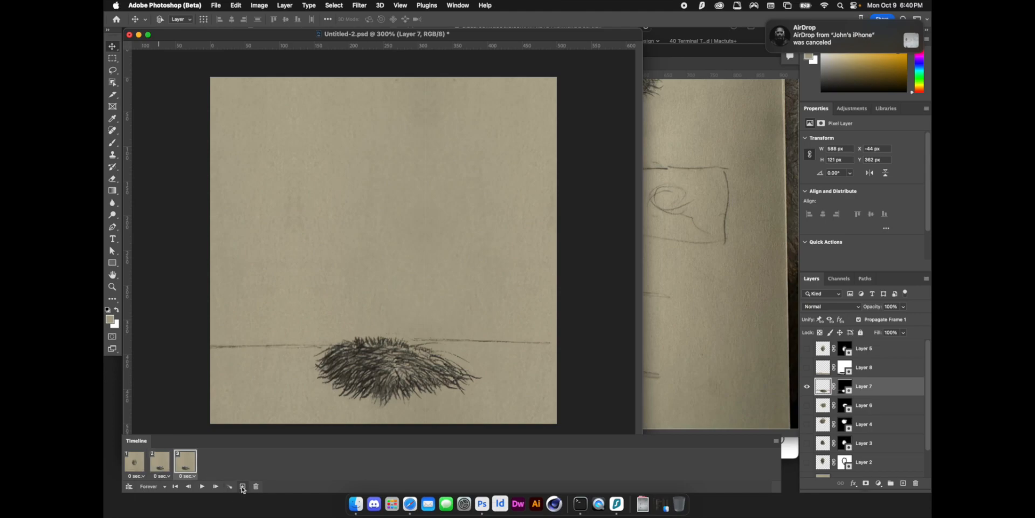
pyautogui.click(807, 386)
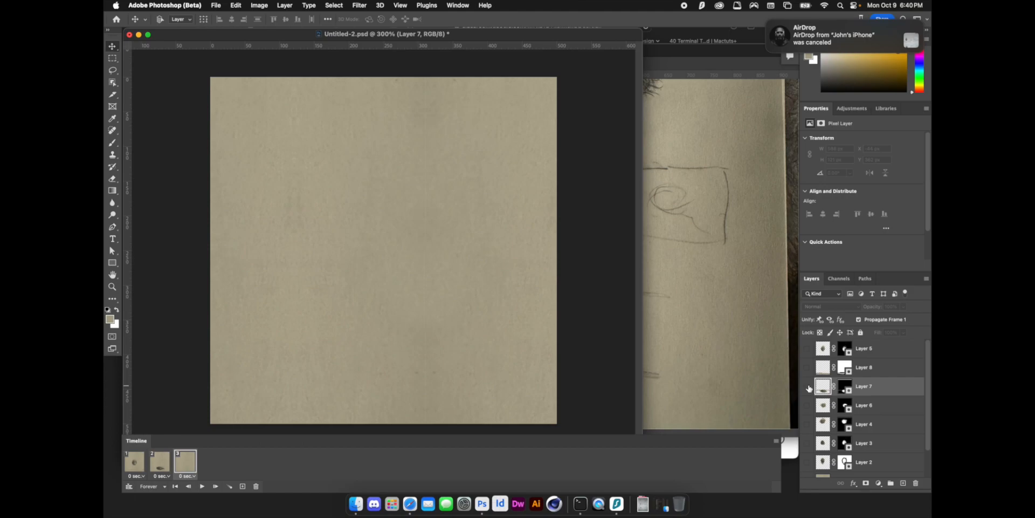
pyautogui.click(807, 367)
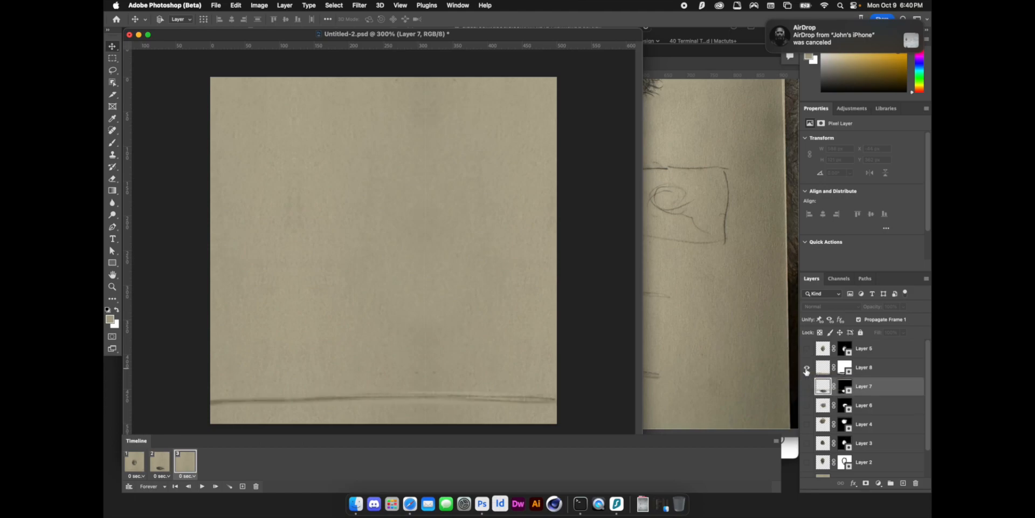
pyautogui.click(134, 462)
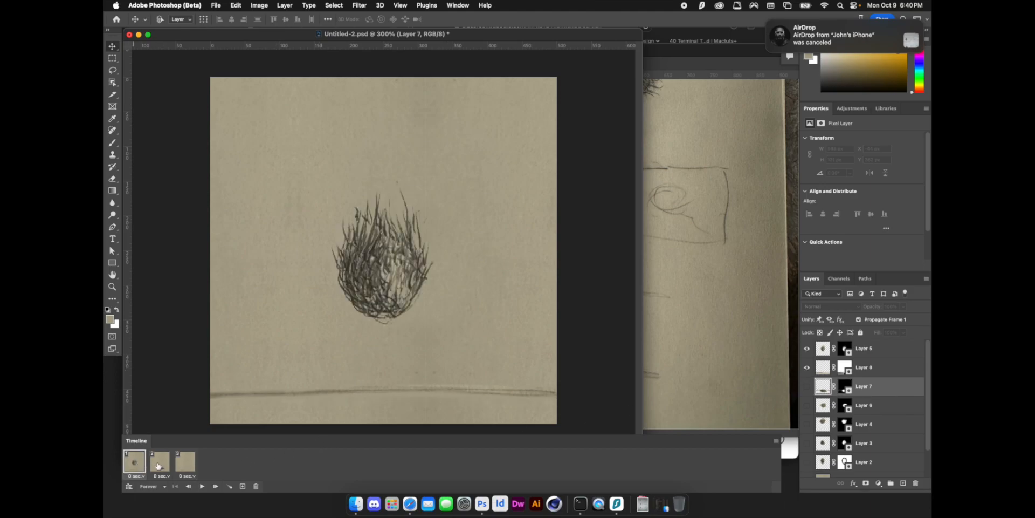
pyautogui.click(157, 466)
pyautogui.click(182, 462)
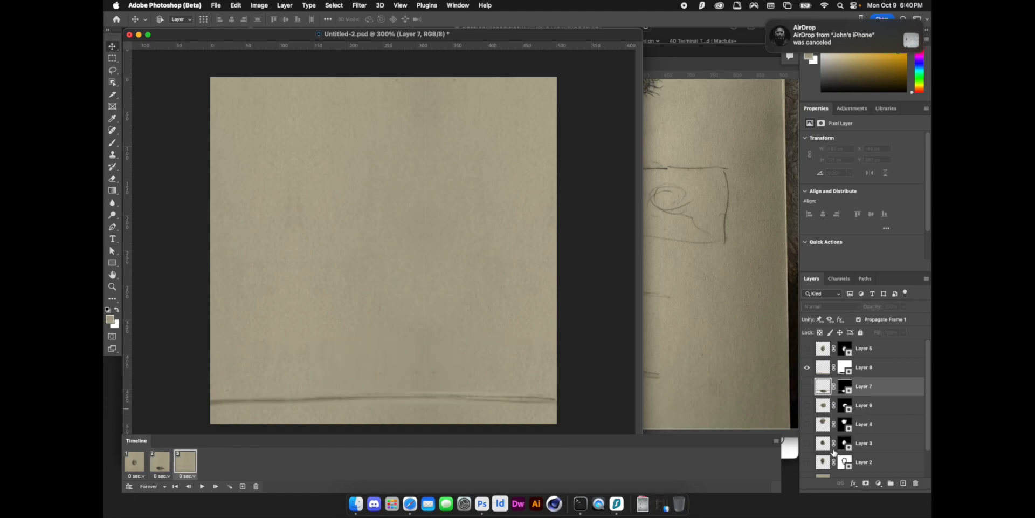
# Step: Show Layer 2's long-haired ball in the third frame and move Layer 2 directly beneath Layer 7 in the stack
pyautogui.click(807, 463)
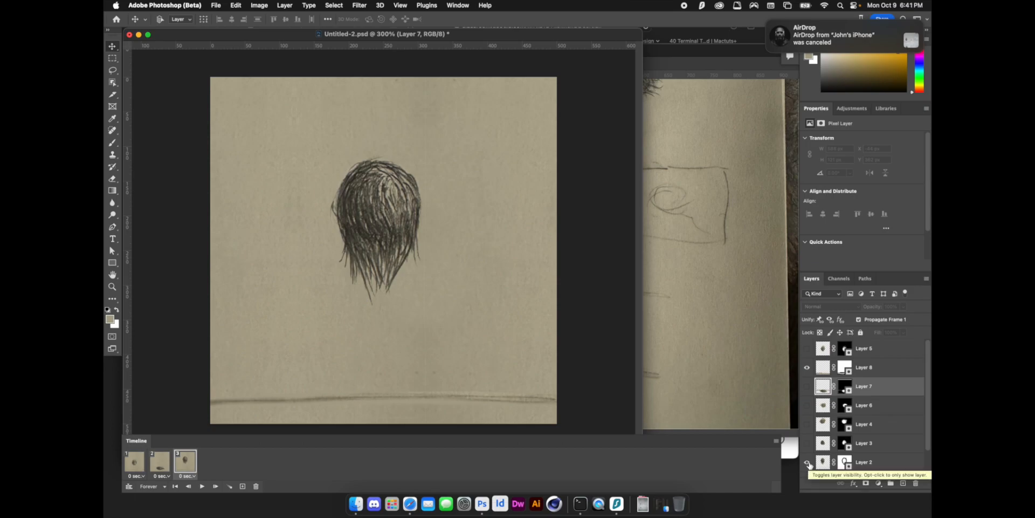
pyautogui.moveTo(824, 462); pyautogui.dragTo(821, 399)
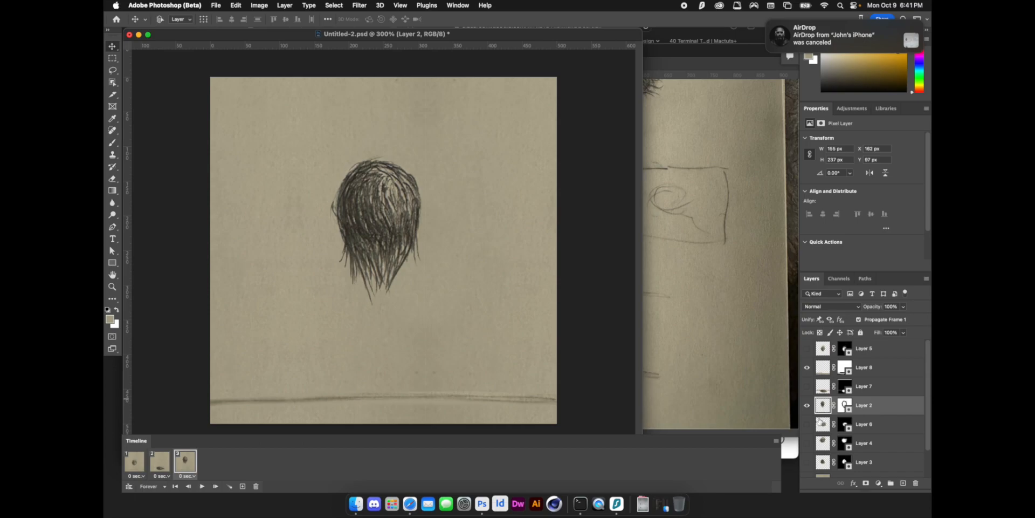
pyautogui.click(141, 466)
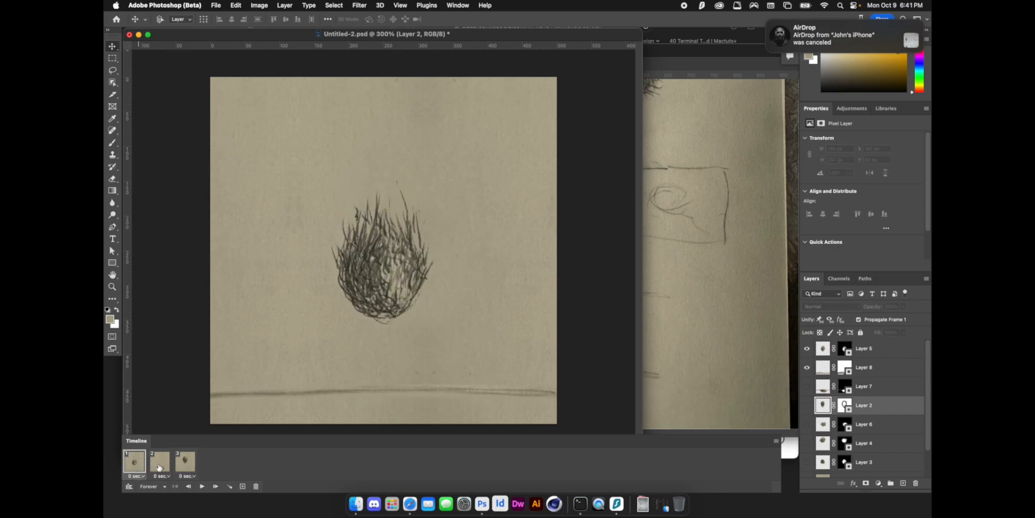
# Step: Add a fourth frame after the third and hide Layer 2's ball and Layer 8's ground line in it
pyautogui.click(158, 467)
pyautogui.click(184, 460)
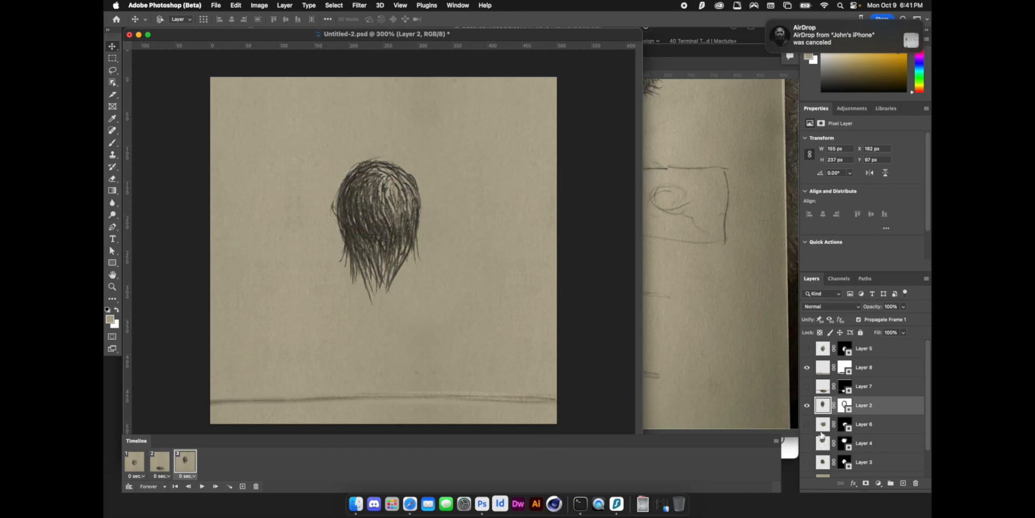
pyautogui.click(242, 487)
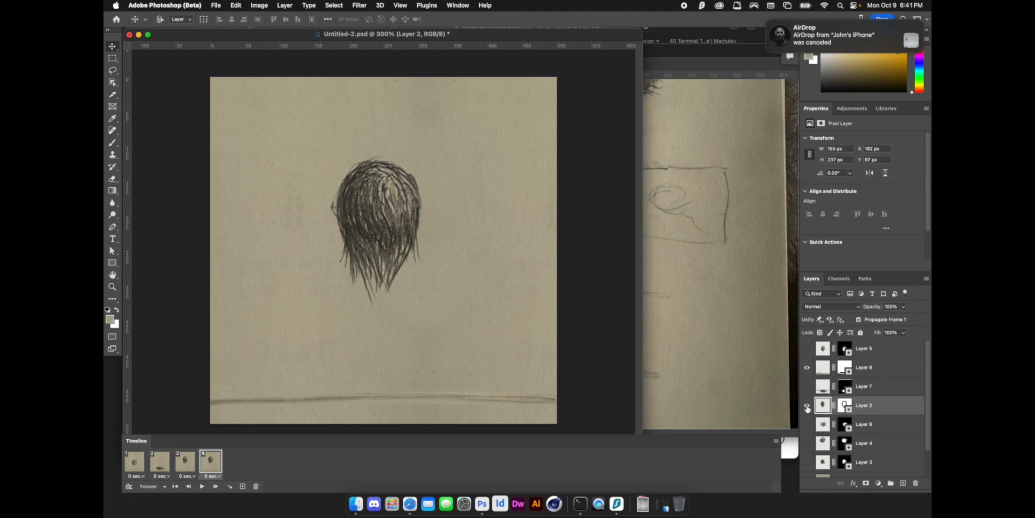
pyautogui.click(807, 406)
pyautogui.click(807, 368)
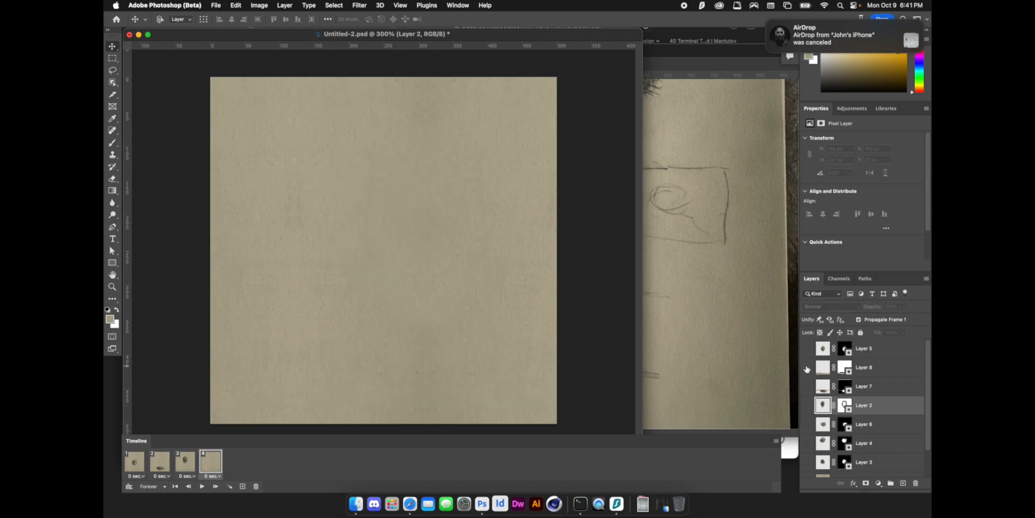
# Step: Preview Layers 6 and 4, show only Layer 3's ball in the fourth frame, and move Layer 3 directly beneath Layer 2 in the stack
pyautogui.click(807, 425)
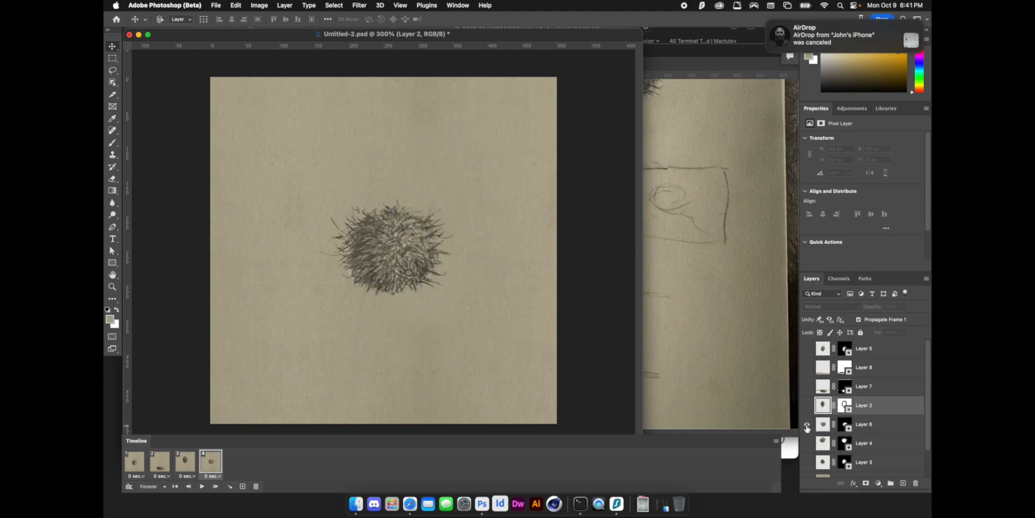
pyautogui.click(807, 425)
pyautogui.click(807, 443)
pyautogui.click(807, 443)
pyautogui.click(807, 462)
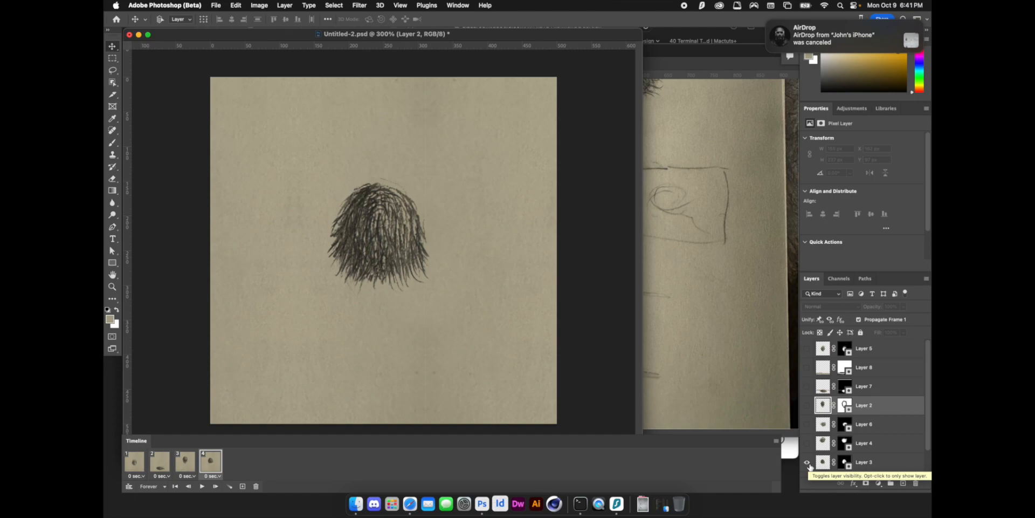
pyautogui.moveTo(823, 462); pyautogui.dragTo(823, 416)
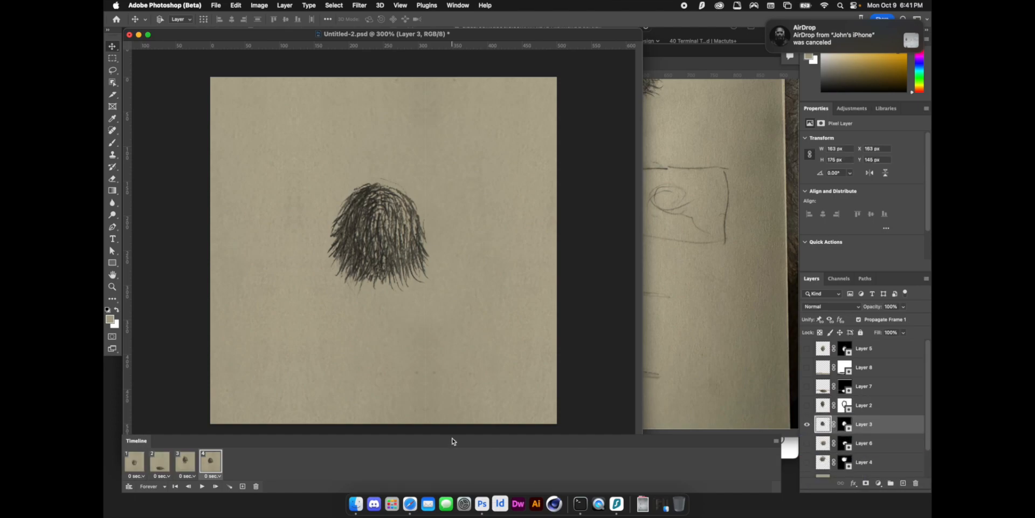
# Step: Compare the third and fourth frames and nudge Layer 3 up 20 px in the fourth frame
pyautogui.click(186, 464)
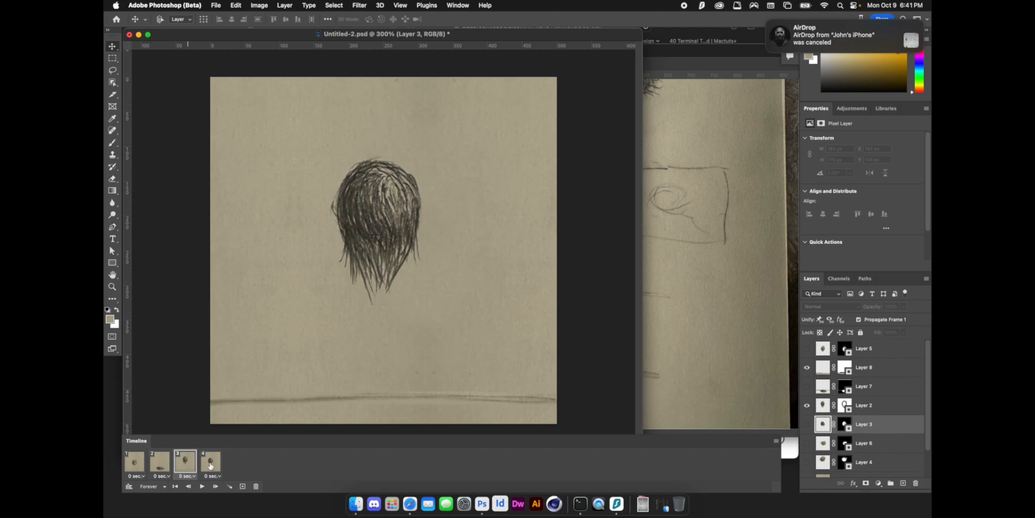
pyautogui.click(211, 464)
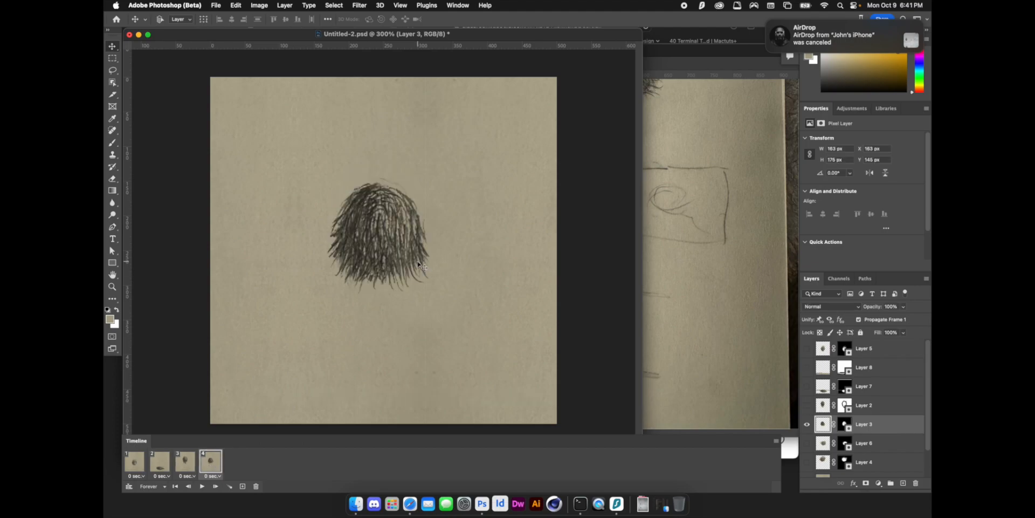
pyautogui.click(186, 464)
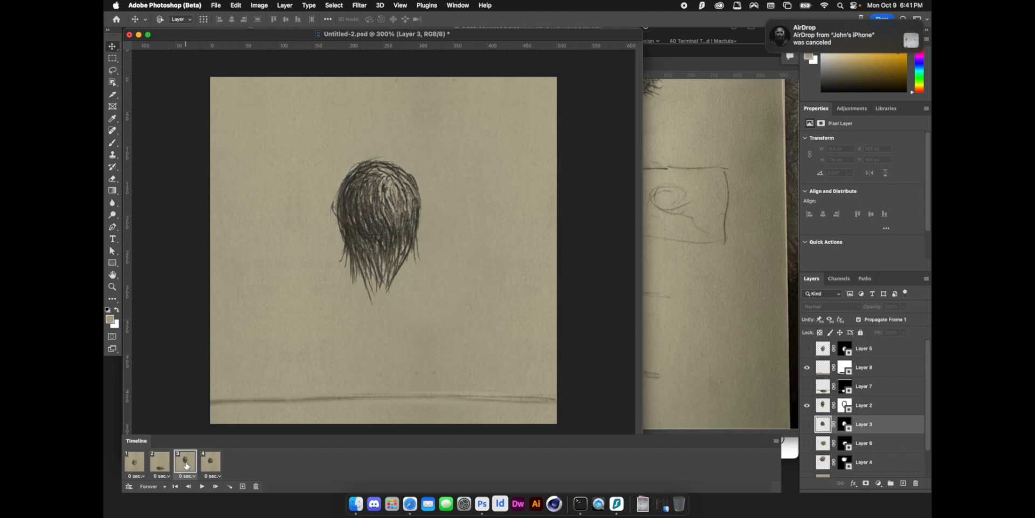
pyautogui.click(211, 464)
pyautogui.hotkey('shift', 'Up')
pyautogui.hotkey('shift', 'Up')
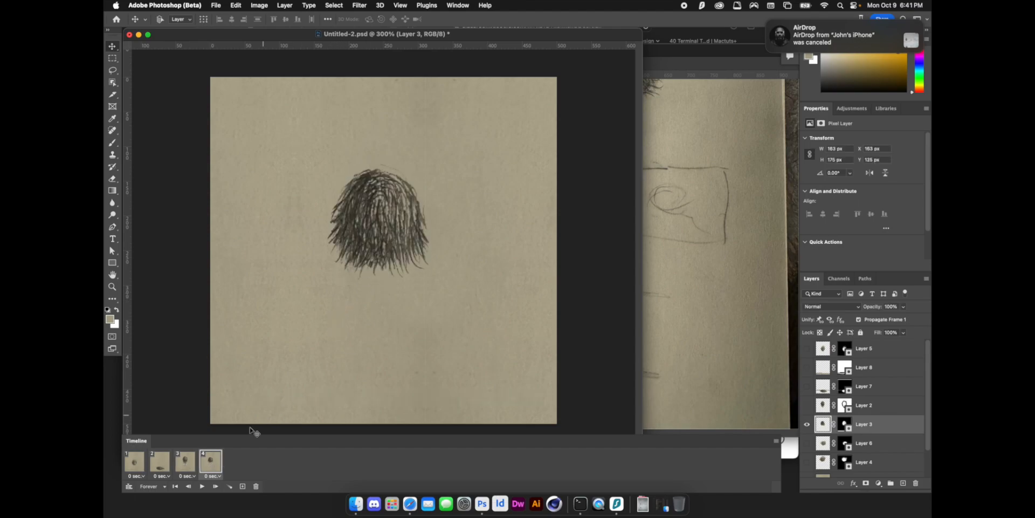
# Step: Raise Layer 3 in the fourth frame to Y 105 px, checking it against the third frame
pyautogui.click(184, 460)
pyautogui.click(205, 461)
pyautogui.hotkey('shift', 'Up')
pyautogui.hotkey('shift', 'Up')
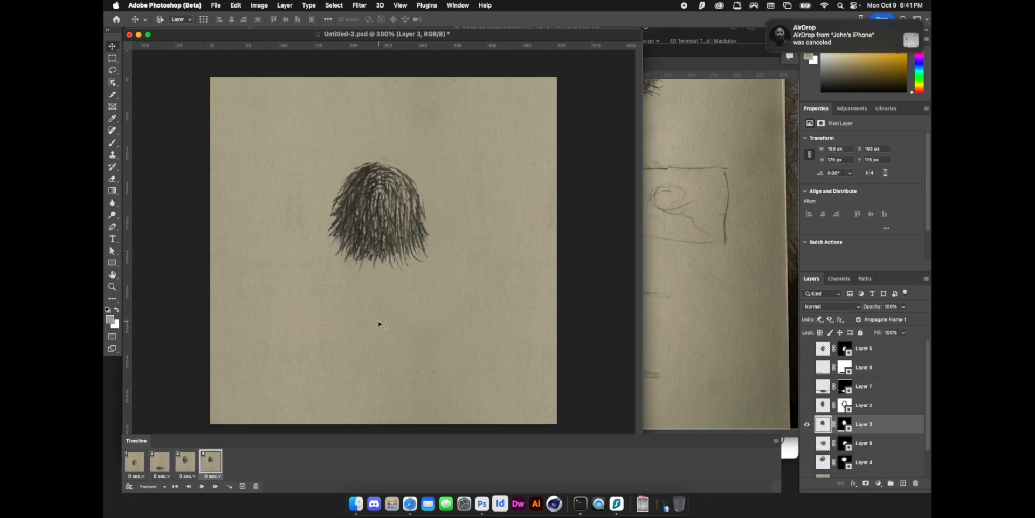
pyautogui.click(183, 460)
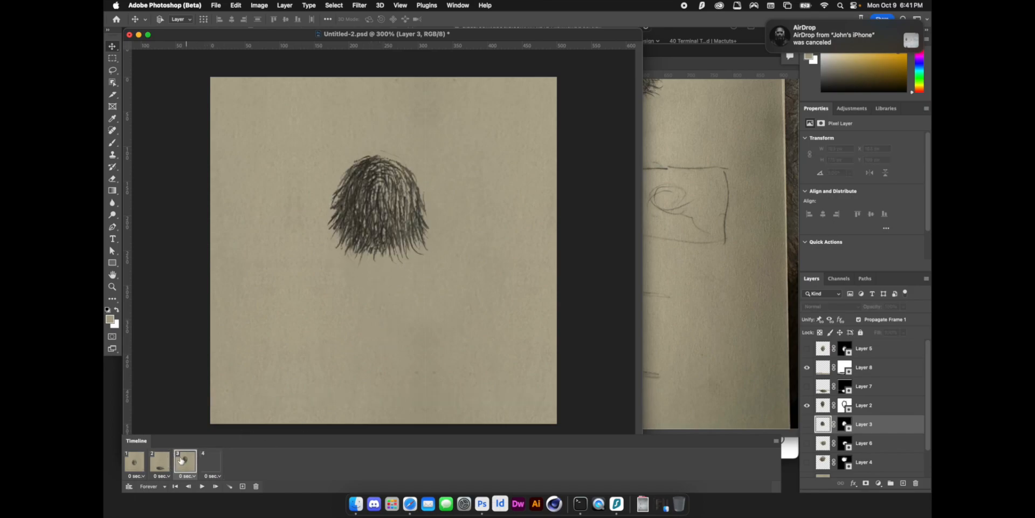
pyautogui.click(211, 460)
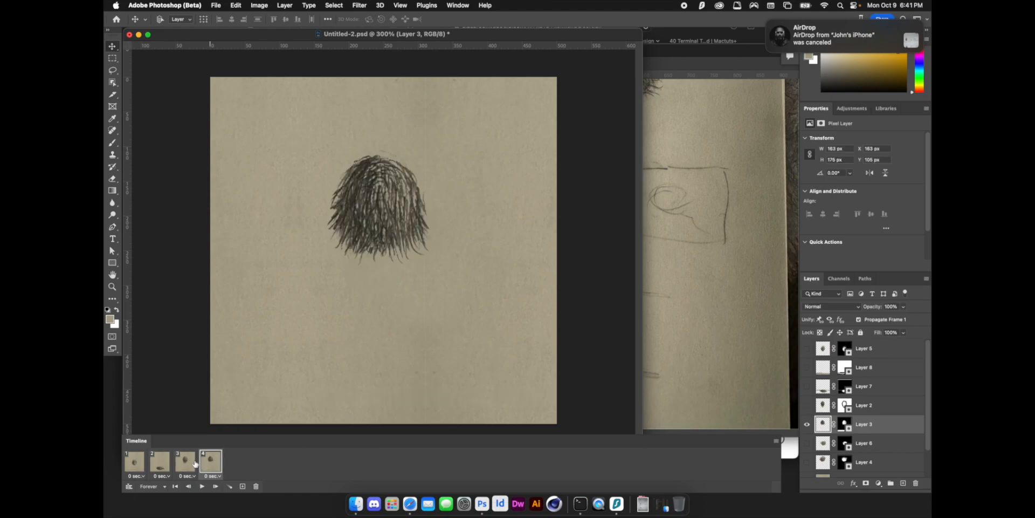
# Step: Flip between the third and fourth frames and fine-tune Layer 3 upward to Y 98 px in the fourth frame
pyautogui.click(190, 463)
pyautogui.click(212, 462)
pyautogui.click(190, 462)
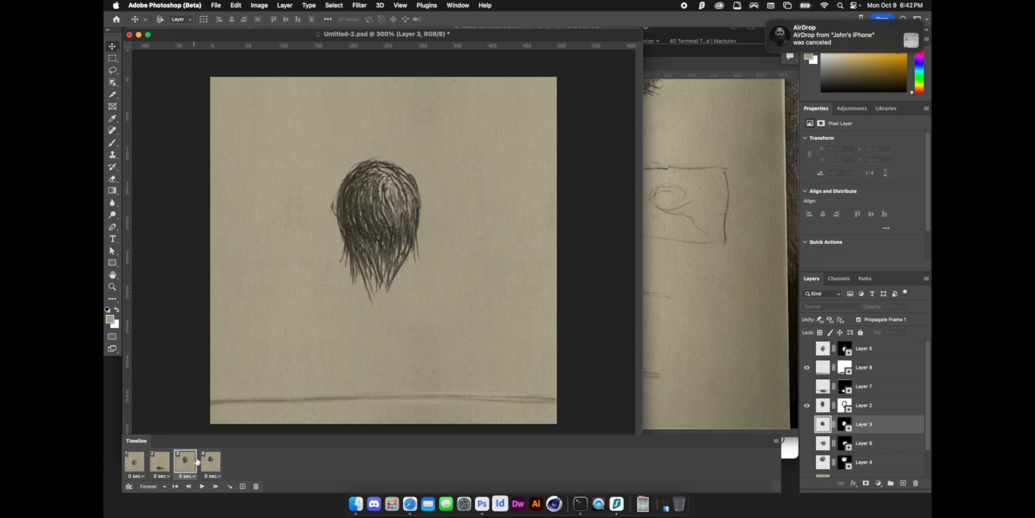
pyautogui.click(212, 460)
pyautogui.click(189, 461)
pyautogui.click(211, 461)
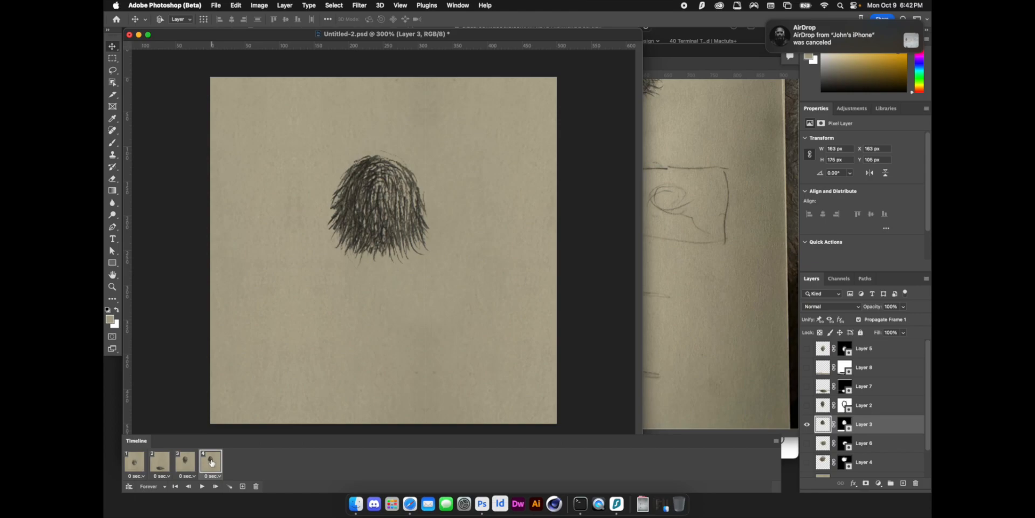
pyautogui.press('Up')
pyautogui.press('Up')
pyautogui.press('Up')
pyautogui.press('Up')
pyautogui.press('Up')
pyautogui.press('Up')
pyautogui.press('Up')
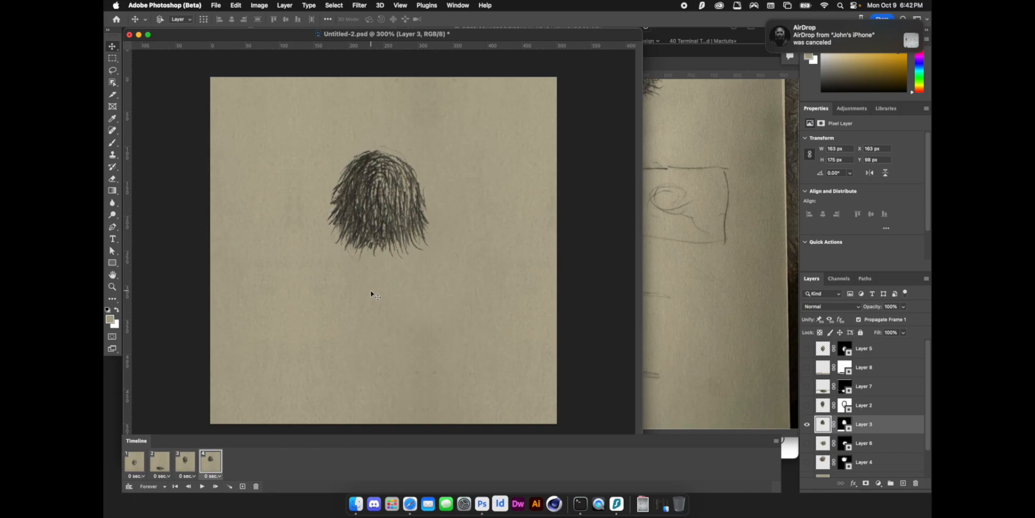
pyautogui.click(189, 462)
pyautogui.click(213, 460)
# Step: Add a fifth frame that shows Layer 6's spiky ball instead of Layer 3
pyautogui.click(242, 485)
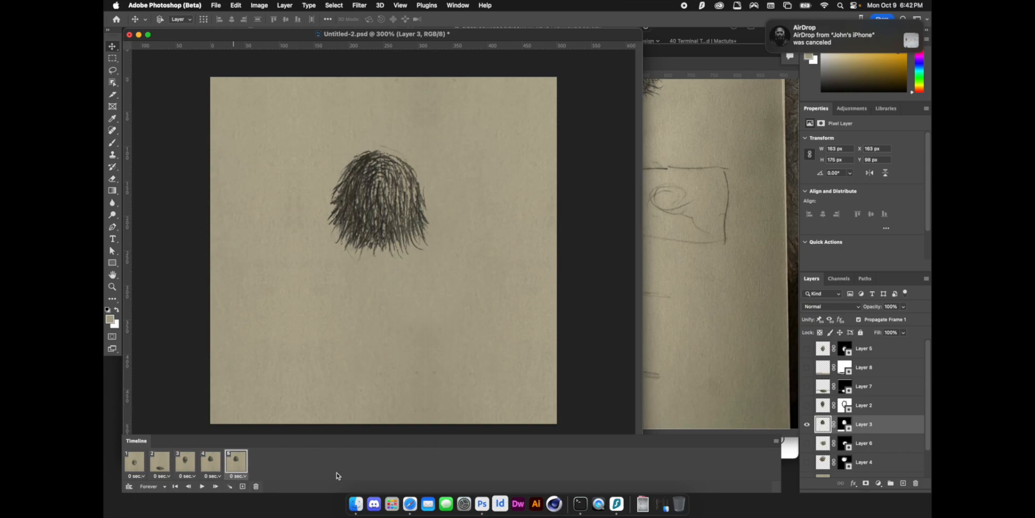
pyautogui.click(808, 444)
pyautogui.click(808, 424)
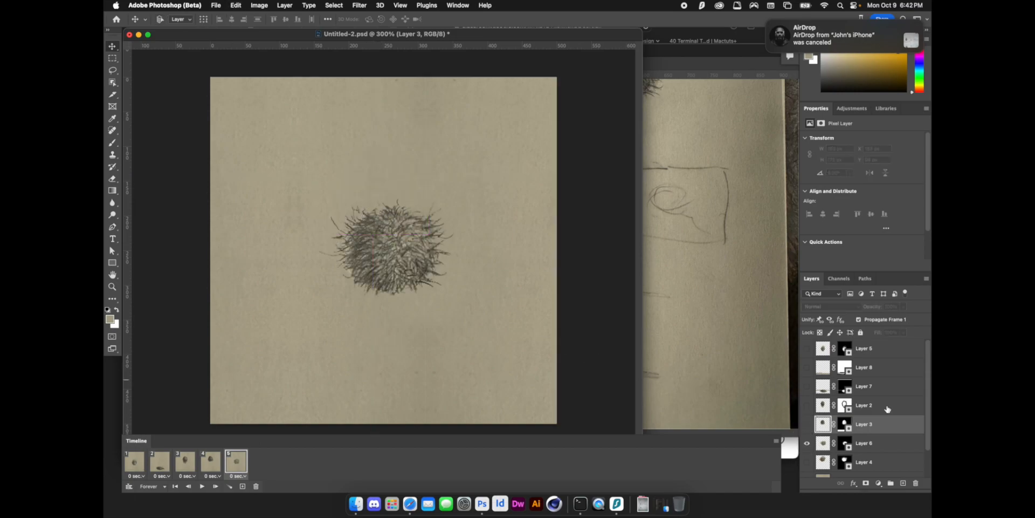
# Step: Move Layer 6 up to about X 115 px, Y 70 px in the fifth frame, aligning it against the fourth frame's ball
pyautogui.click(824, 444)
pyautogui.moveTo(416, 247); pyautogui.dragTo(411, 203)
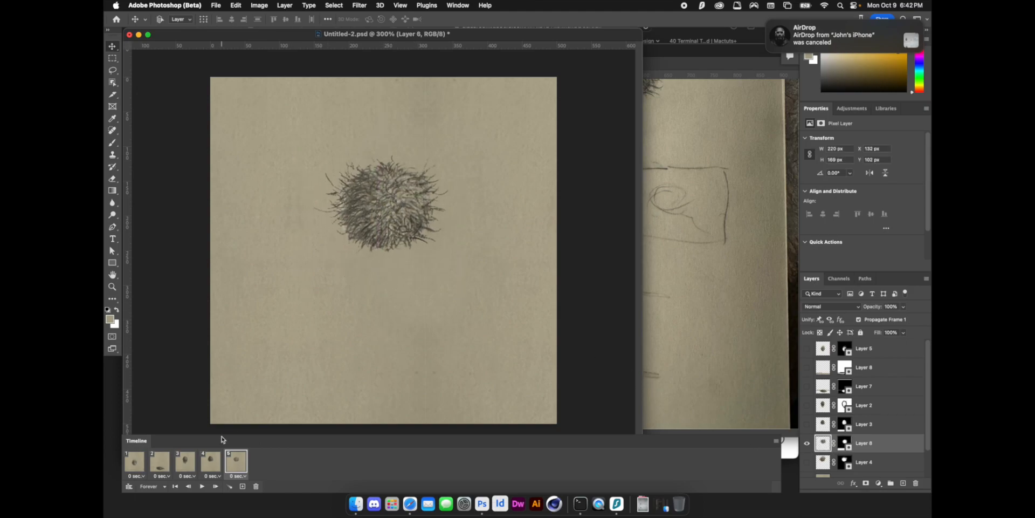
pyautogui.click(211, 462)
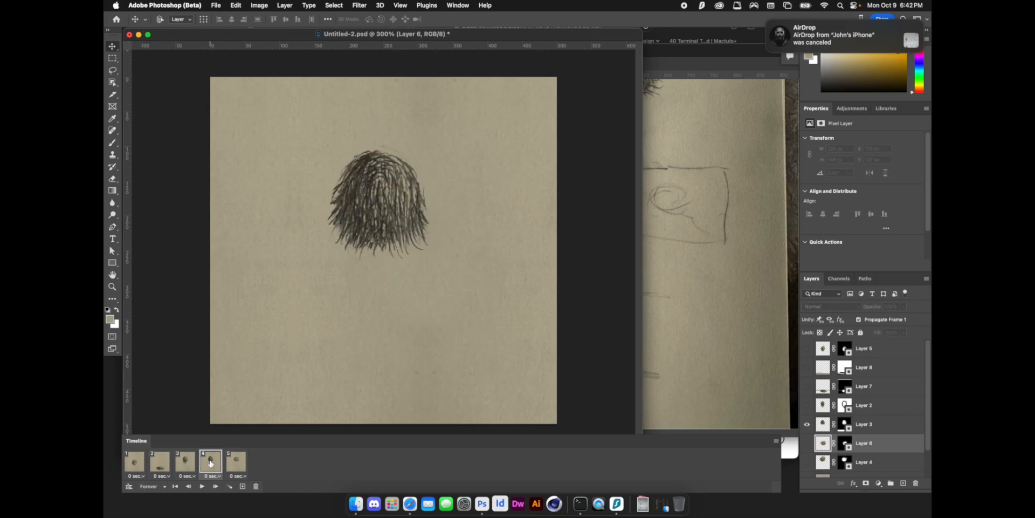
pyautogui.click(233, 464)
pyautogui.moveTo(389, 220); pyautogui.dragTo(387, 205)
pyautogui.click(217, 465)
pyautogui.click(236, 463)
pyautogui.moveTo(388, 196); pyautogui.dragTo(384, 186)
pyautogui.click(210, 464)
pyautogui.click(238, 460)
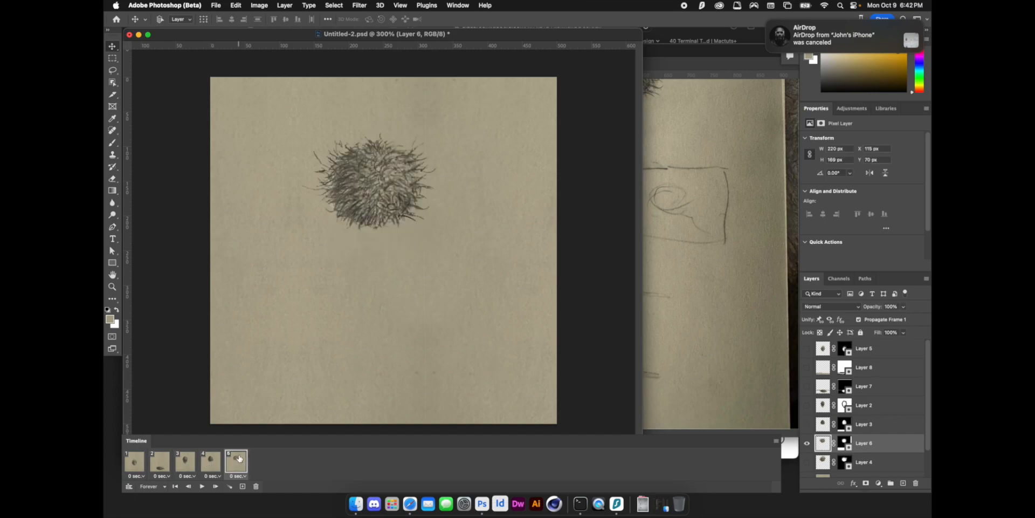
# Step: Step through the five frames from the first to review the bounce motion
pyautogui.click(135, 462)
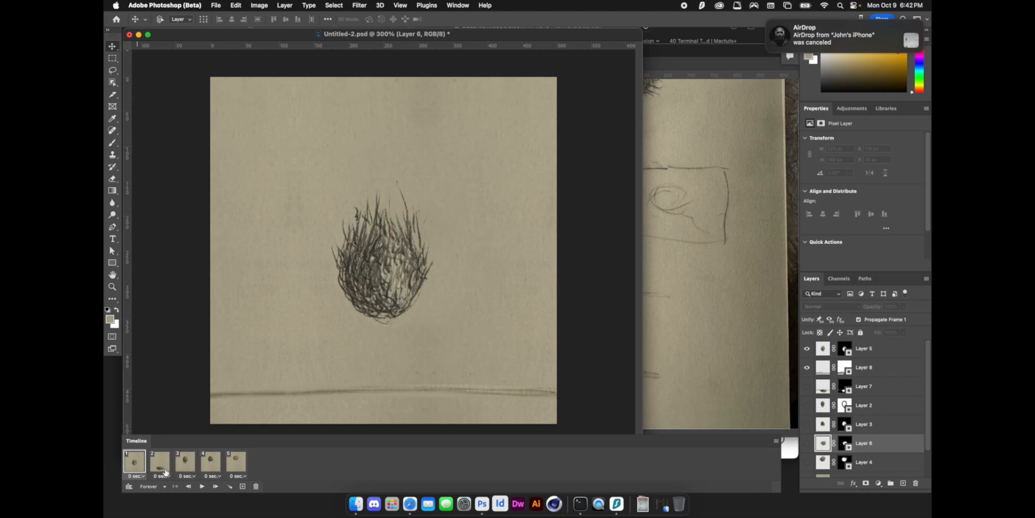
pyautogui.click(215, 486)
pyautogui.click(215, 486)
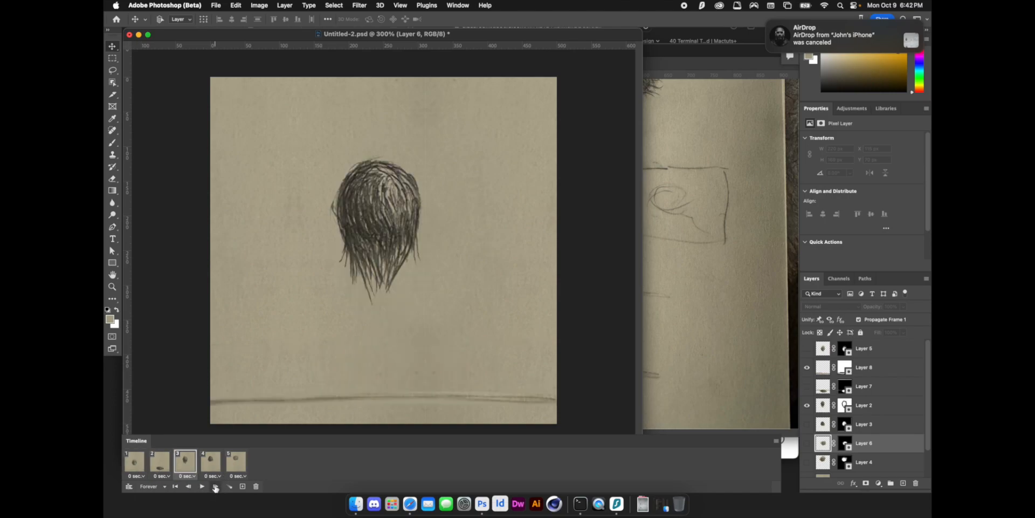
pyautogui.click(215, 486)
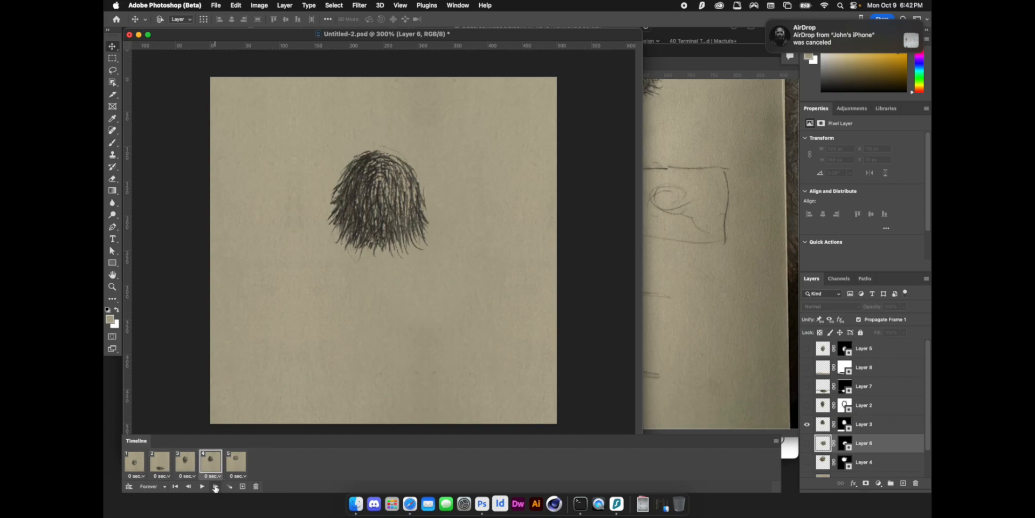
pyautogui.click(215, 486)
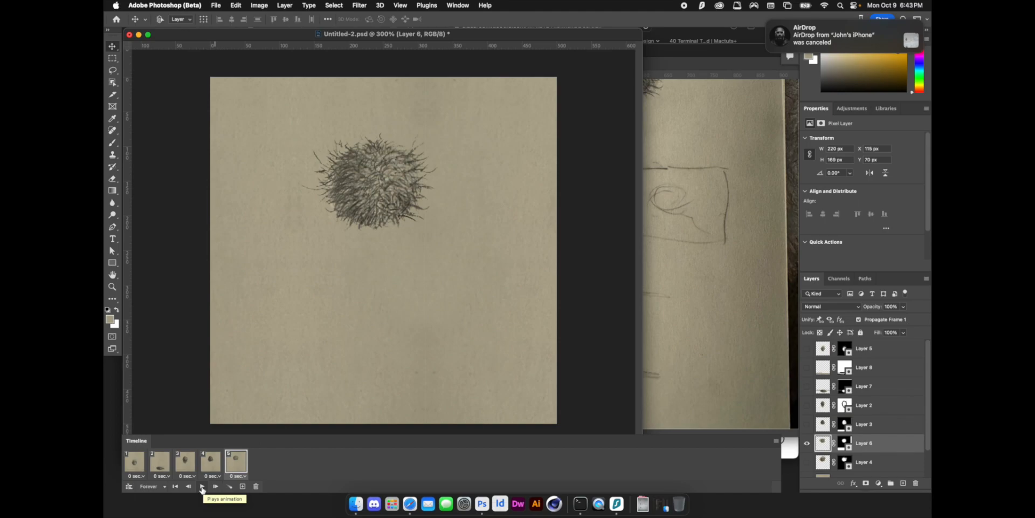
# Step: Add a sixth frame that shows Layer 4's ball instead of Layer 6, and compare it with the fifth frame
pyautogui.click(243, 487)
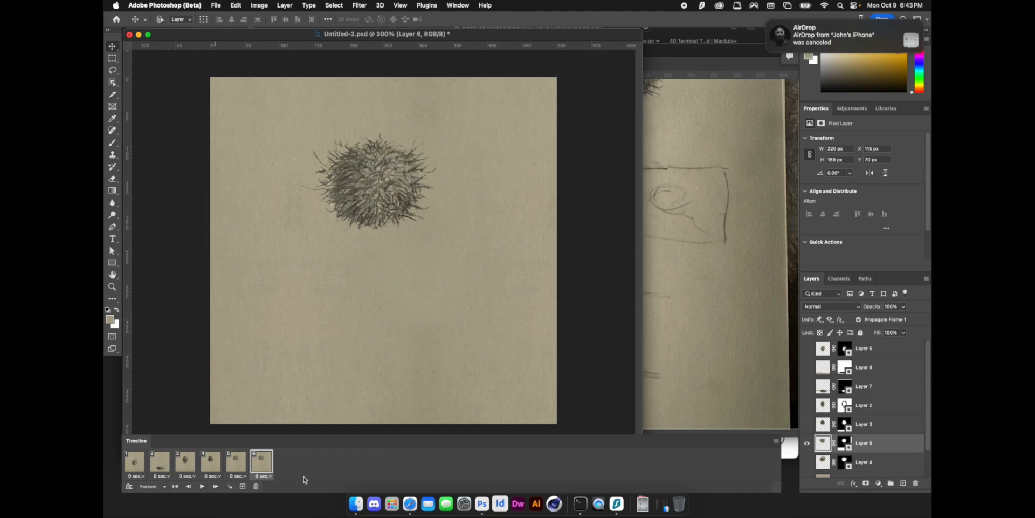
pyautogui.click(807, 462)
pyautogui.click(808, 443)
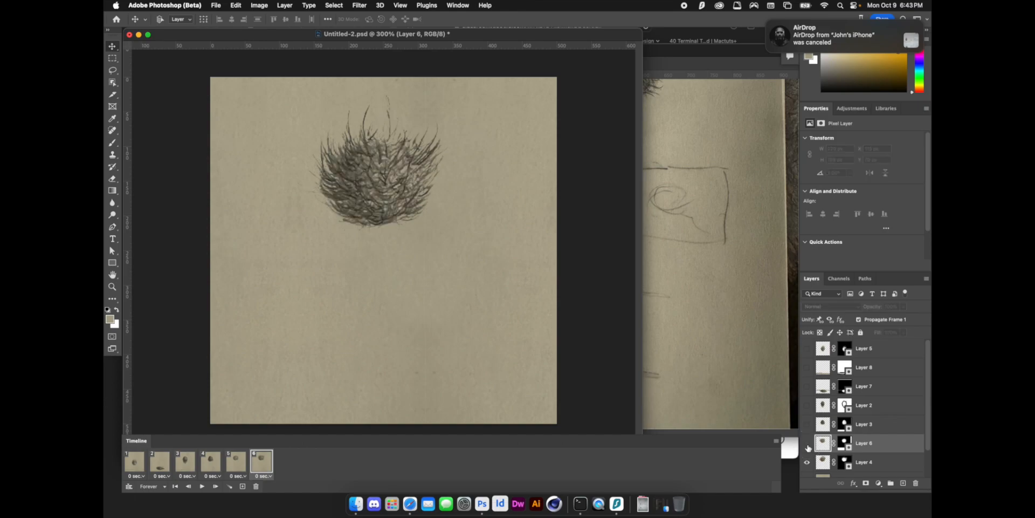
pyautogui.click(239, 467)
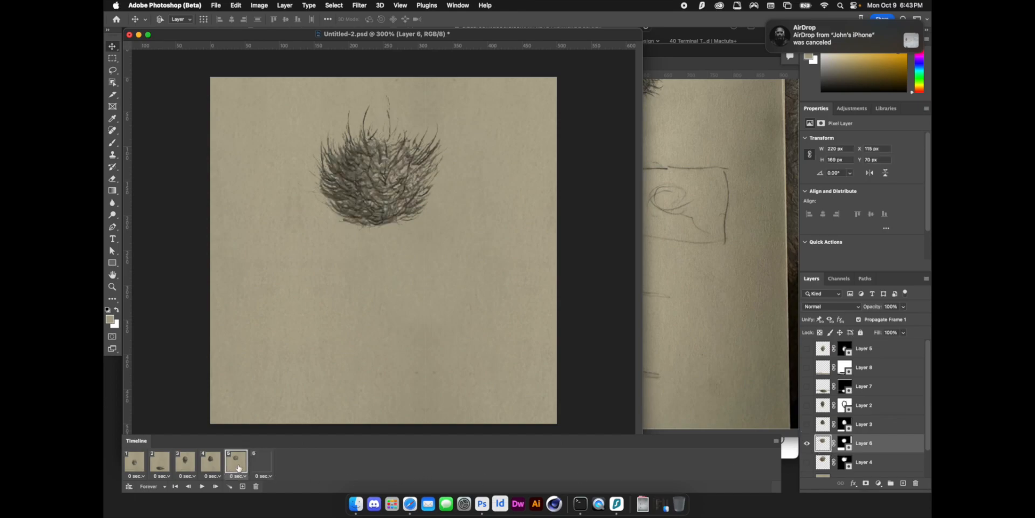
pyautogui.click(263, 465)
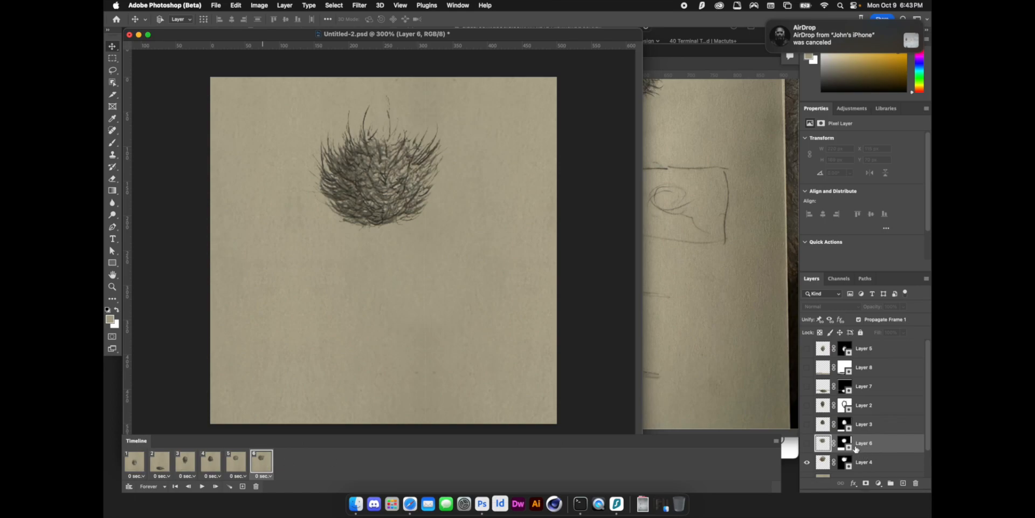
pyautogui.scroll(-2, 856, 448)
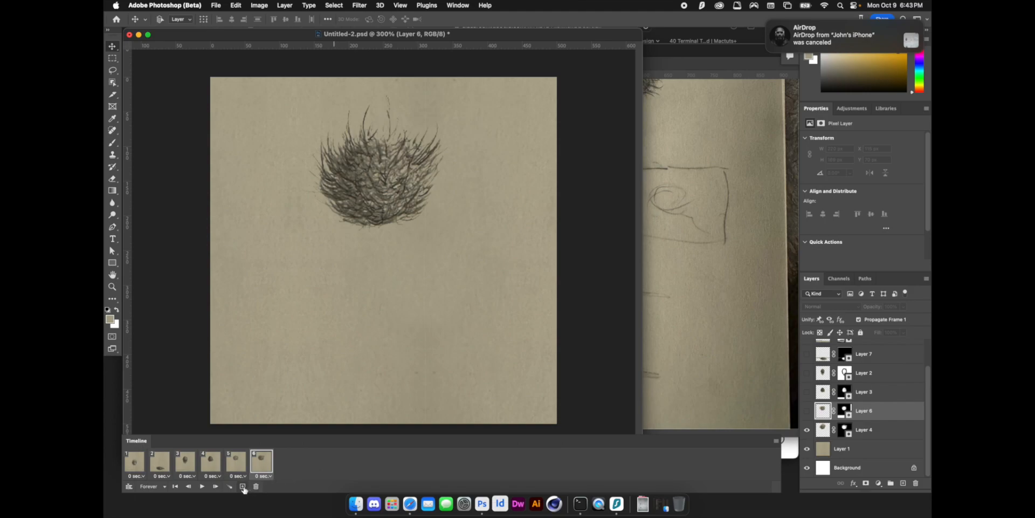
pyautogui.click(235, 461)
pyautogui.click(258, 465)
# Step: Set the second frame's delay to 0.2 seconds and play the animation briefly to check the timing
pyautogui.click(137, 465)
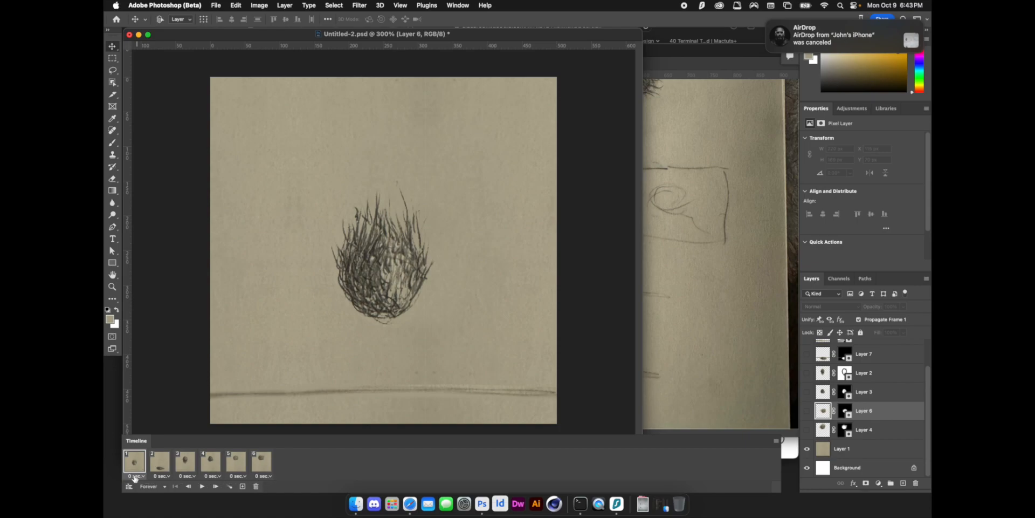
pyautogui.click(161, 476)
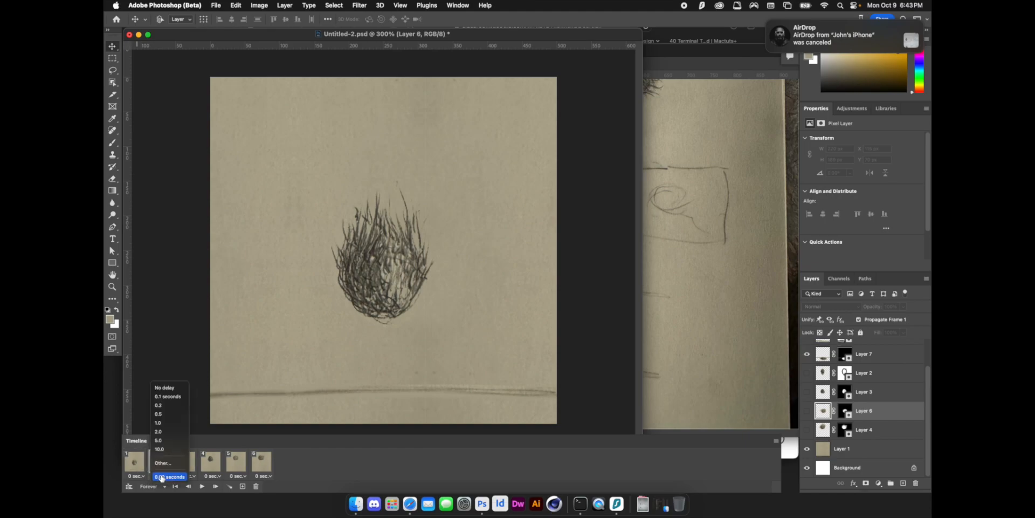
pyautogui.click(167, 406)
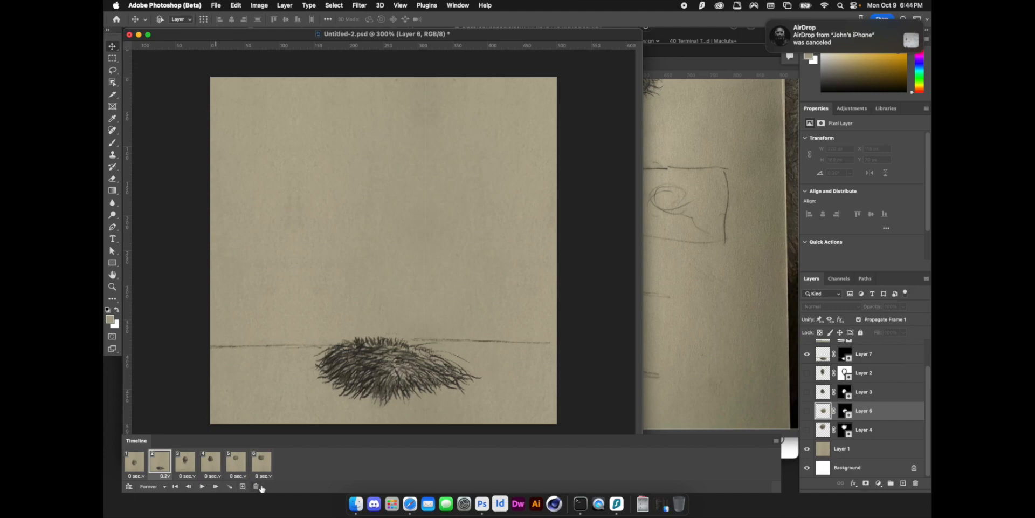
pyautogui.click(203, 486)
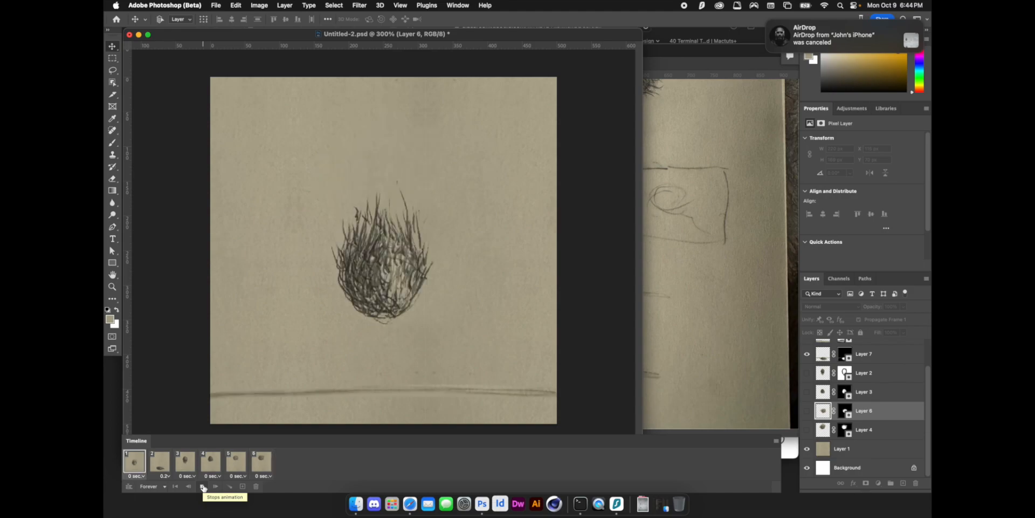
pyautogui.click(203, 486)
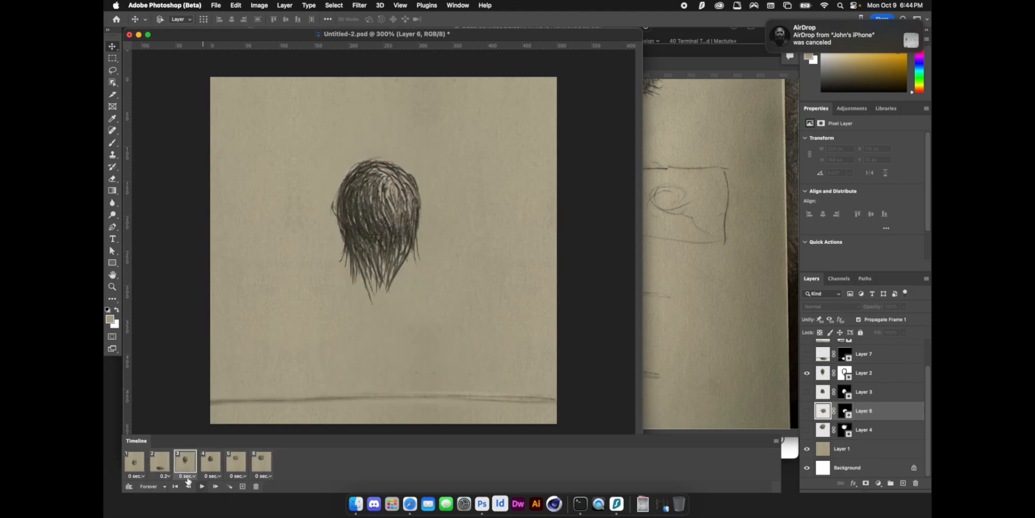
# Step: Try a 0.1-second delay on the second frame and play the animation to check the timing
pyautogui.click(164, 475)
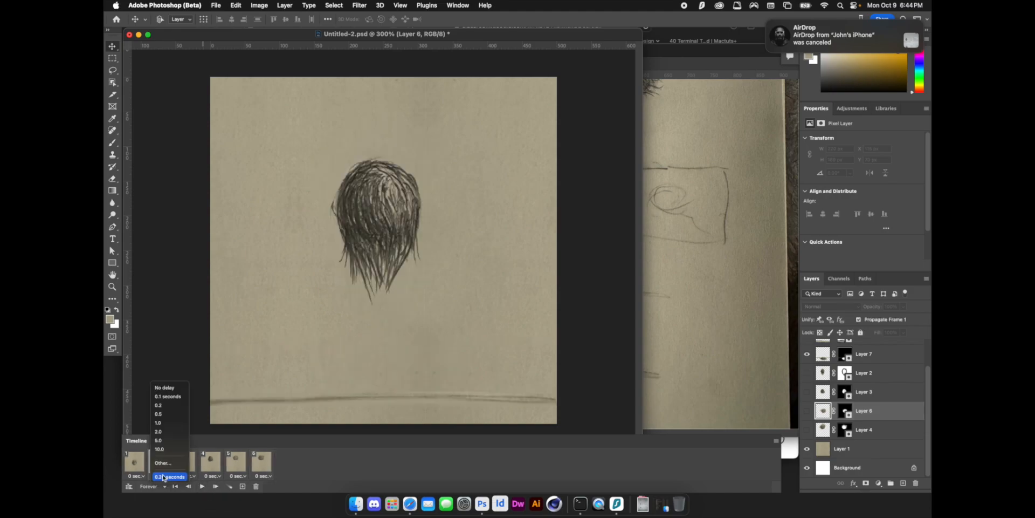
pyautogui.click(167, 396)
pyautogui.click(203, 486)
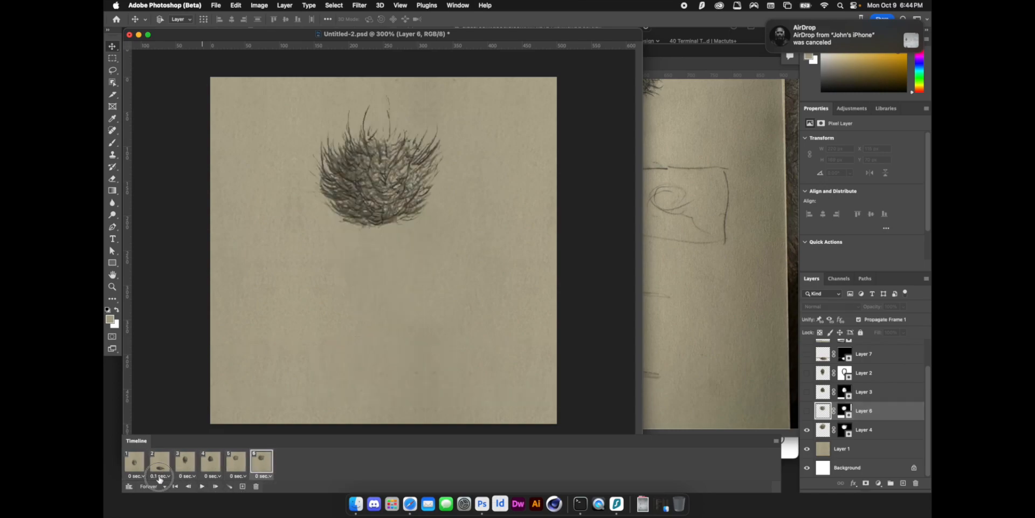
# Step: Set the second frame to no delay and play the animation to review the bounce timing
pyautogui.click(159, 475)
pyautogui.click(162, 388)
pyautogui.click(202, 487)
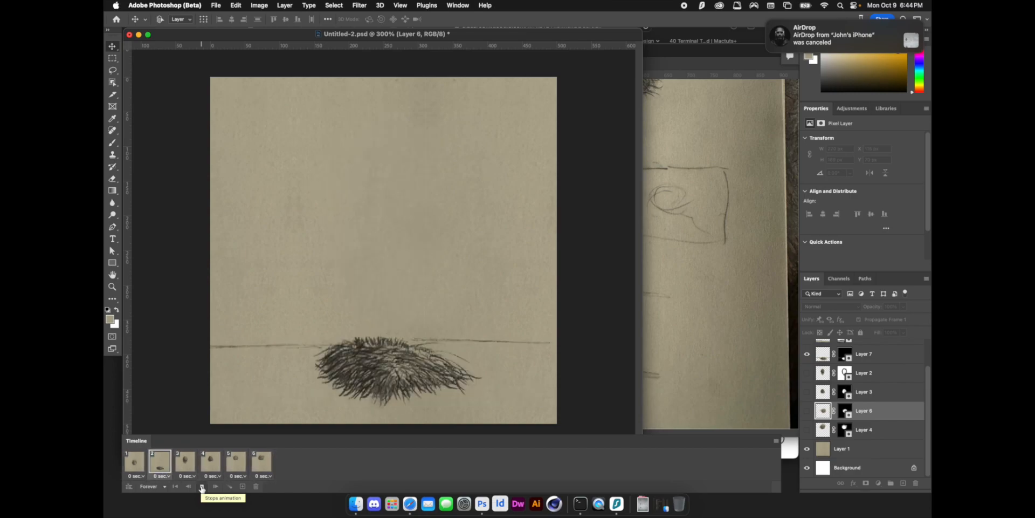
pyautogui.click(202, 489)
pyautogui.click(202, 487)
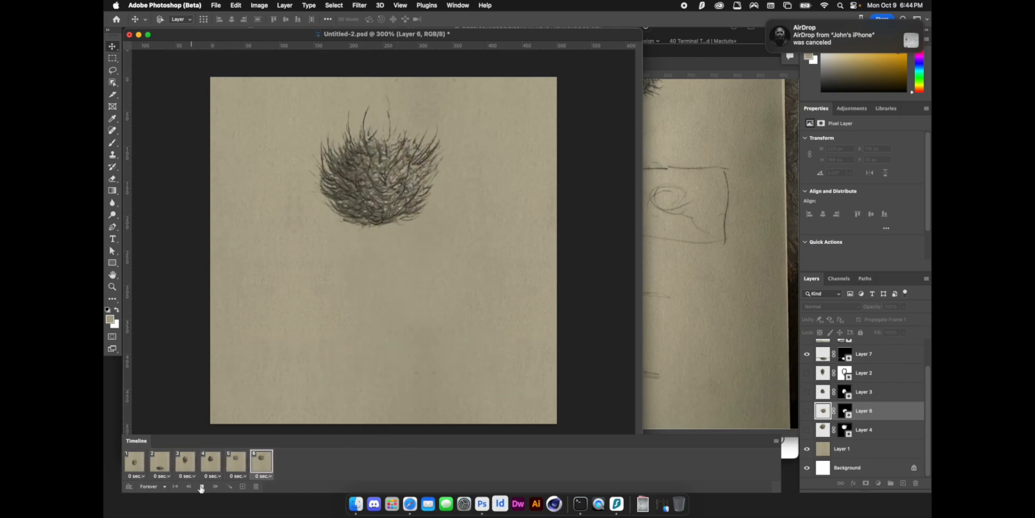
pyautogui.press('space')
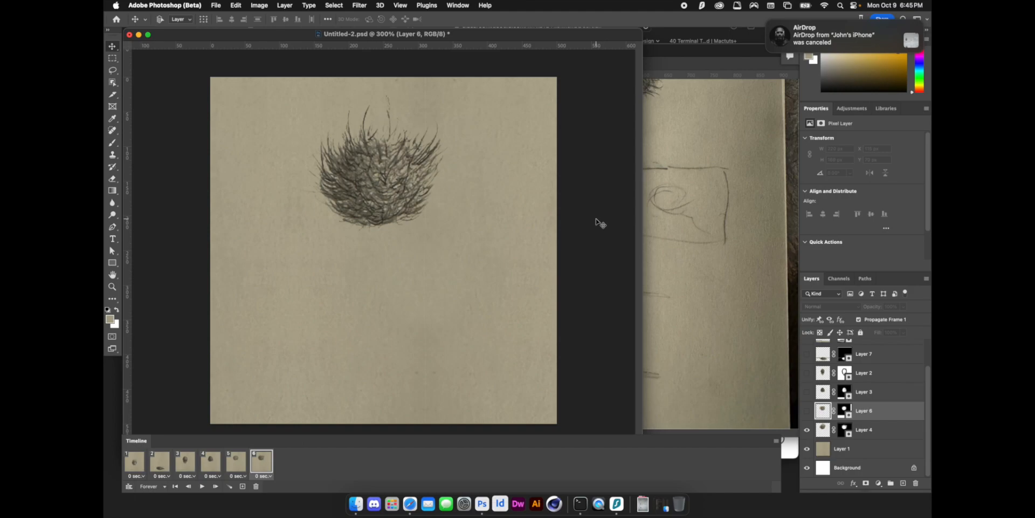
# Step: Dismiss the AirDrop notification, return to the Untitled-2.psd document in Photoshop and replay the bounce animation
pyautogui.click(767, 22)
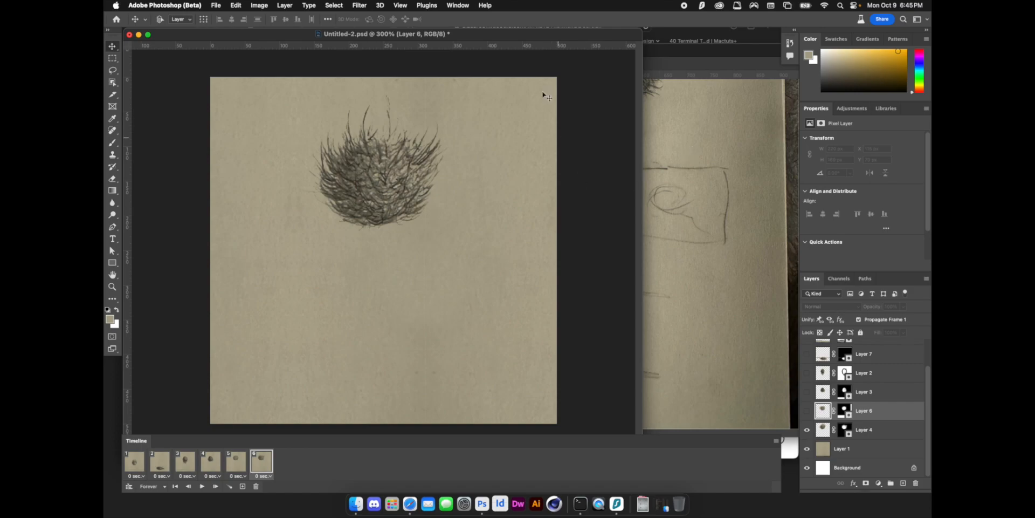
pyautogui.moveTo(500, 38)
pyautogui.mouseDown()
pyautogui.moveTo(536, 93)
pyautogui.moveTo(534, 65)
pyautogui.moveTo(513, 47)
pyautogui.mouseUp()
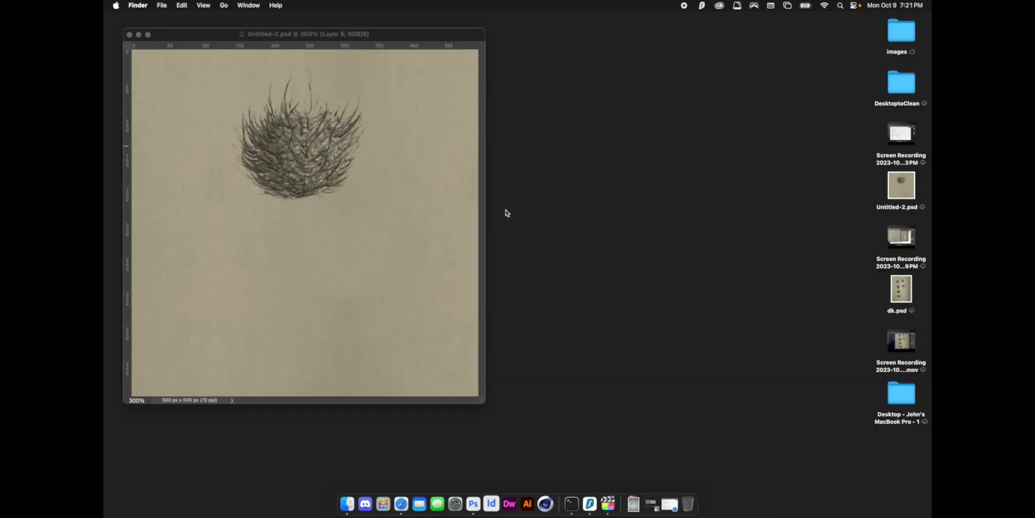
pyautogui.click(305, 36)
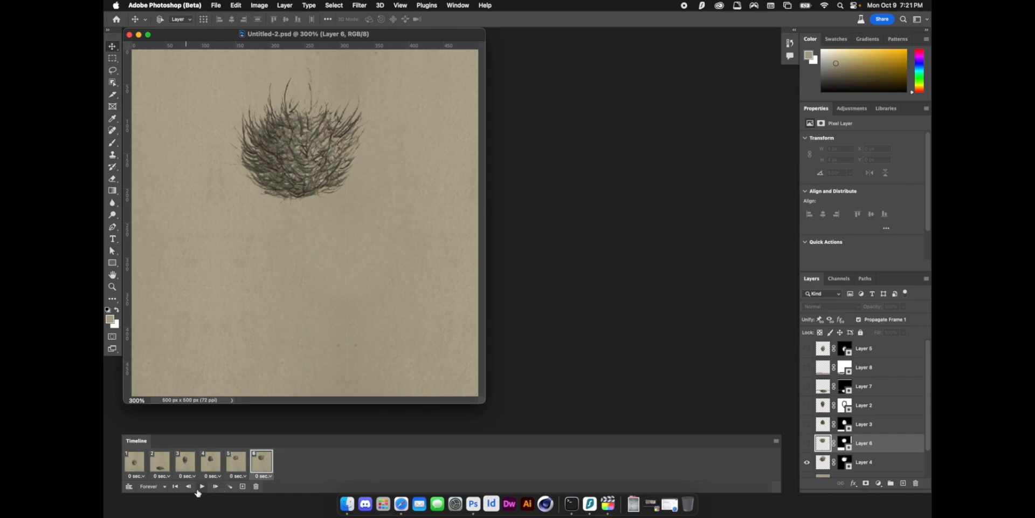
pyautogui.click(202, 486)
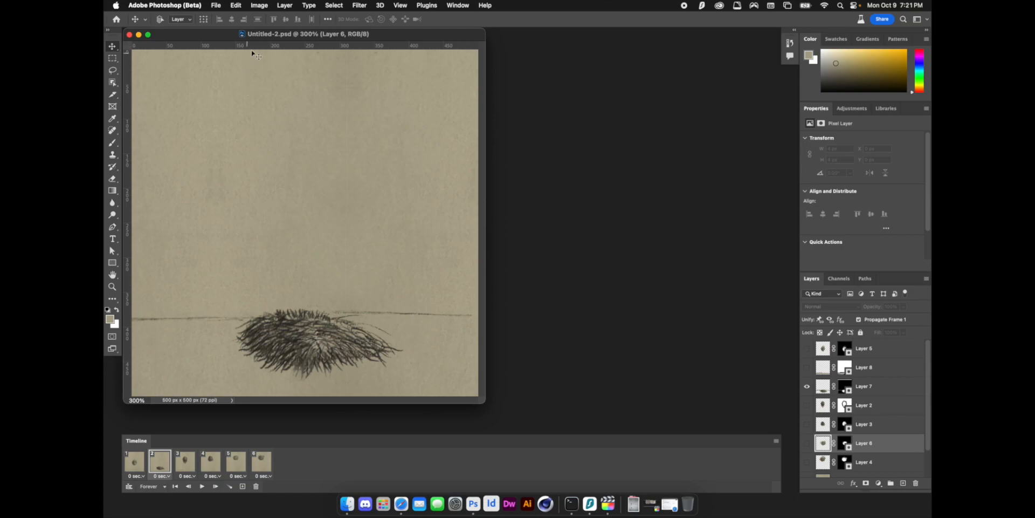
pyautogui.moveTo(219, 38); pyautogui.dragTo(226, 45)
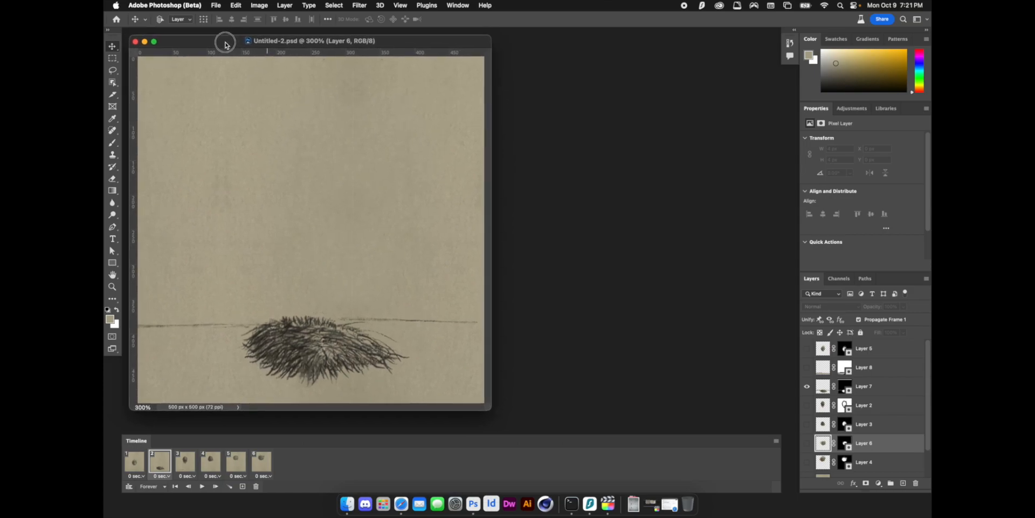
# Step: Start a Save for Web (Legacy) export of the animation with GIF as the file format
pyautogui.click(216, 6)
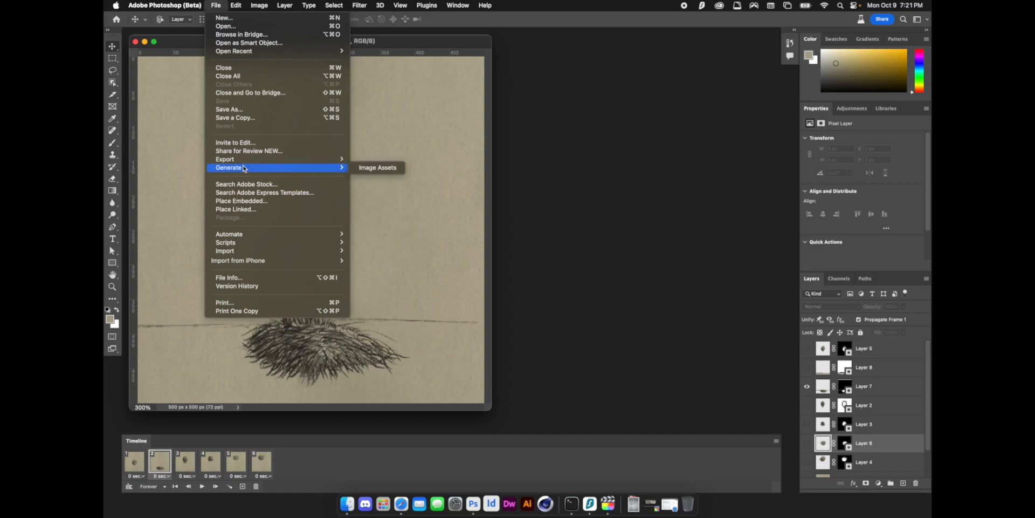
pyautogui.moveTo(246, 160)
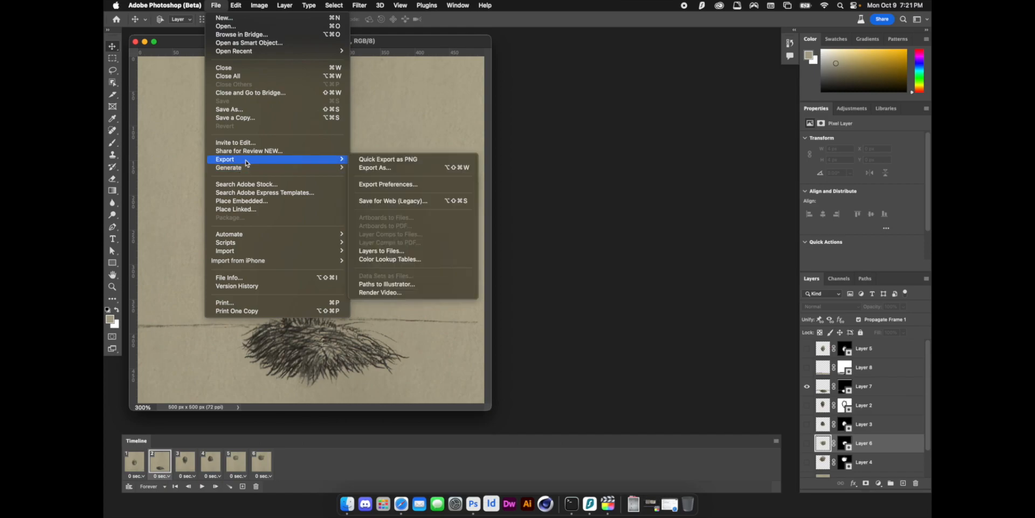
pyautogui.click(385, 203)
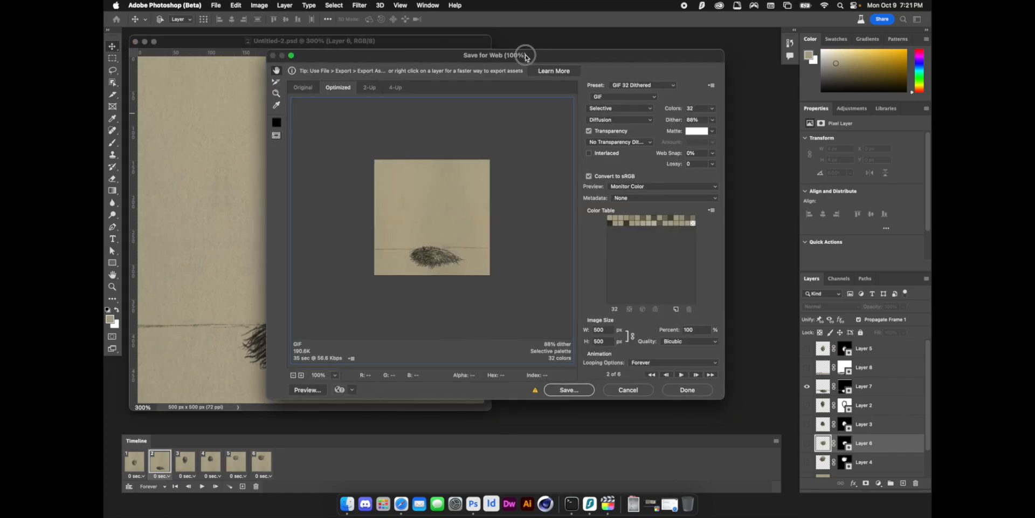
pyautogui.moveTo(528, 57); pyautogui.dragTo(503, 53)
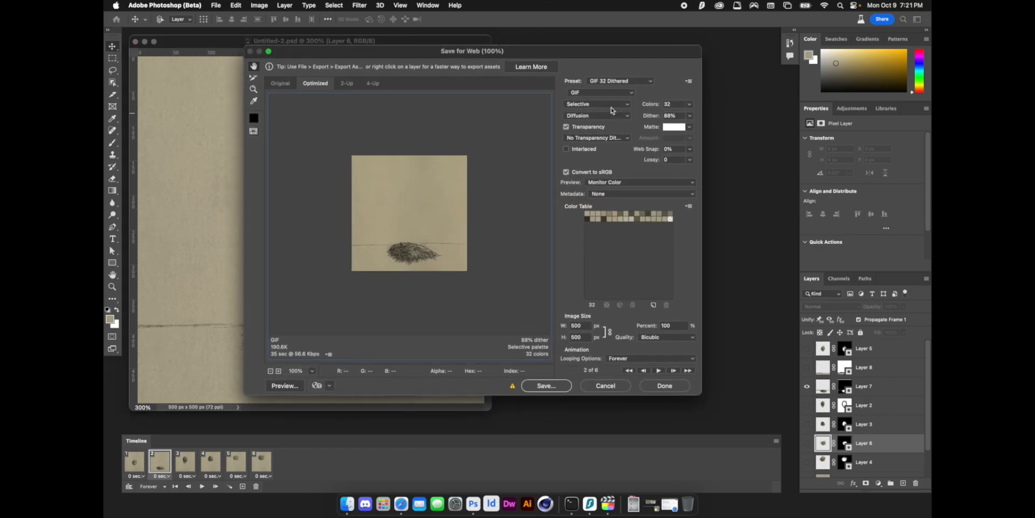
pyautogui.click(588, 93)
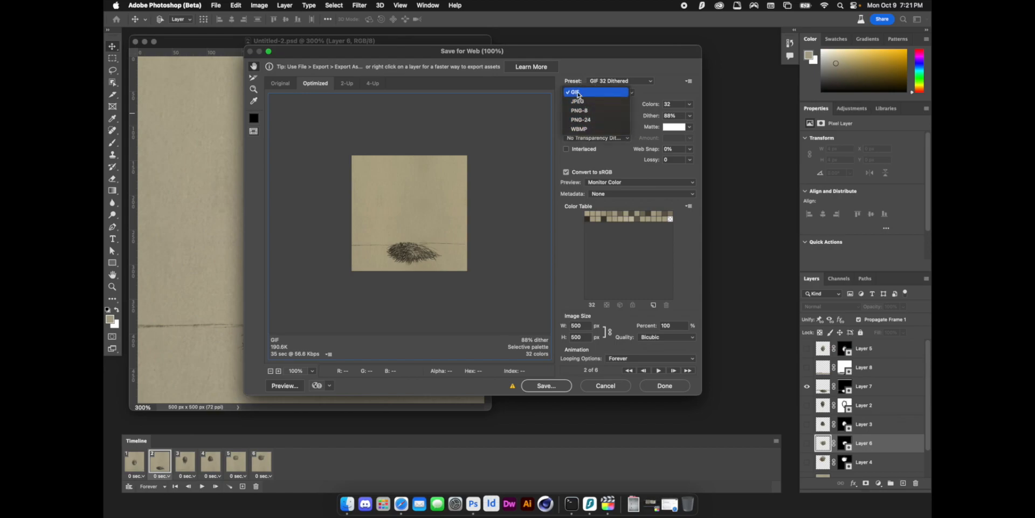
pyautogui.click(578, 95)
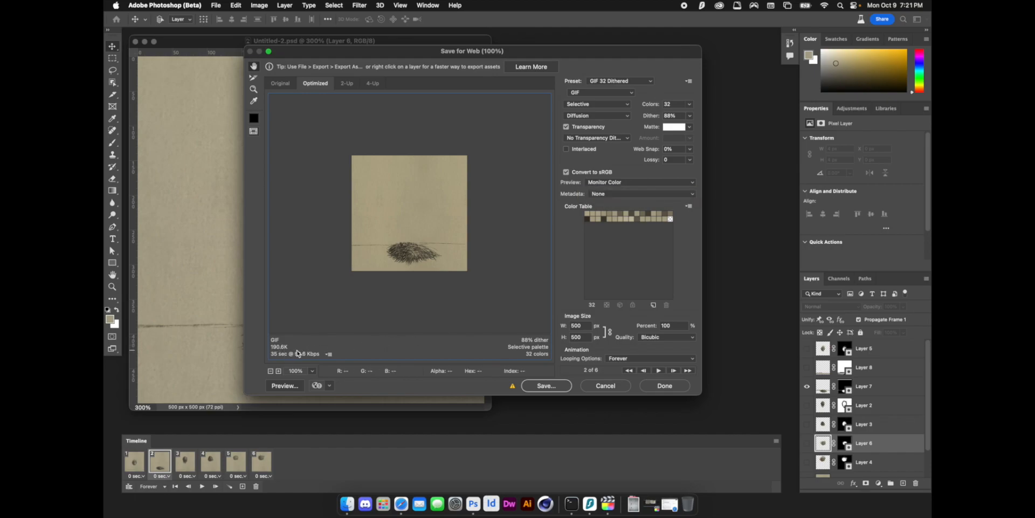
# Step: Save the exported GIF to the Desktop as name_animation.gif
pyautogui.click(546, 386)
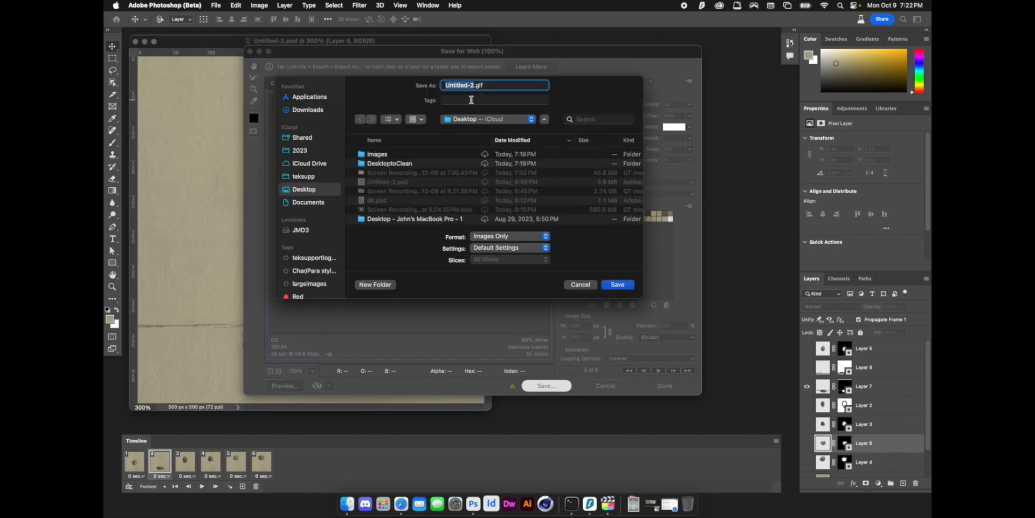
pyautogui.write('name_animation')
pyautogui.click(616, 285)
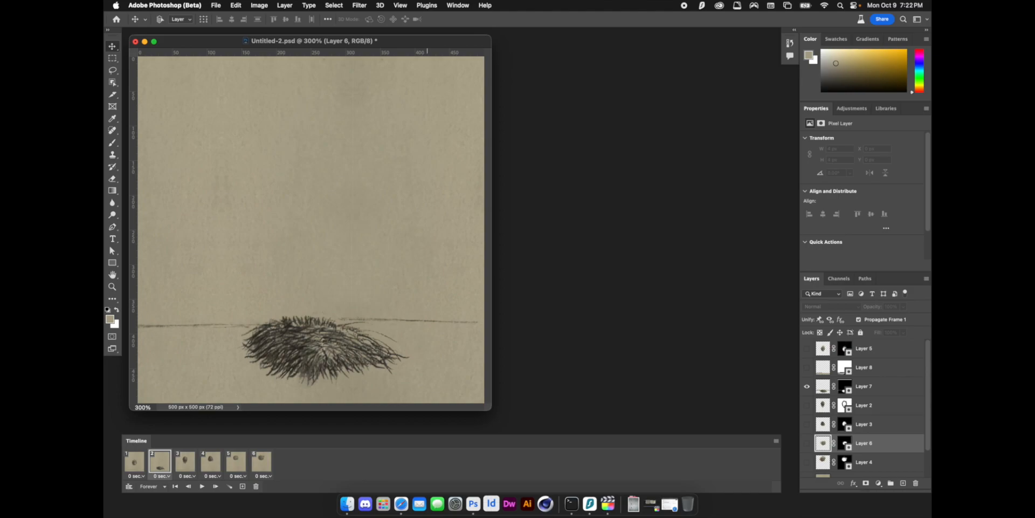
# Step: Switch to Safari and open name_animation.gif from the Desktop to view the finished loop
pyautogui.press('super+Tab')
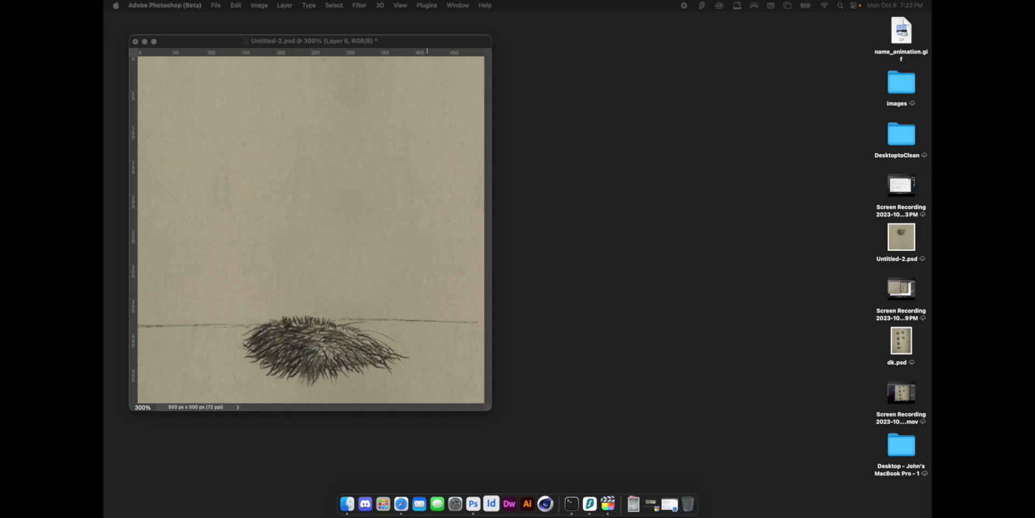
pyautogui.moveTo(432, 214); pyautogui.dragTo(306, 6)
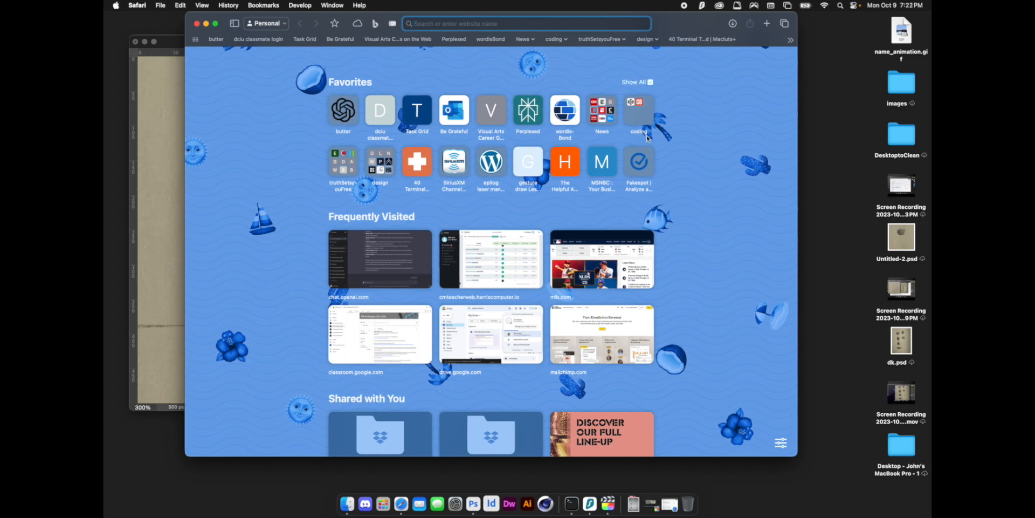
pyautogui.click(163, 8)
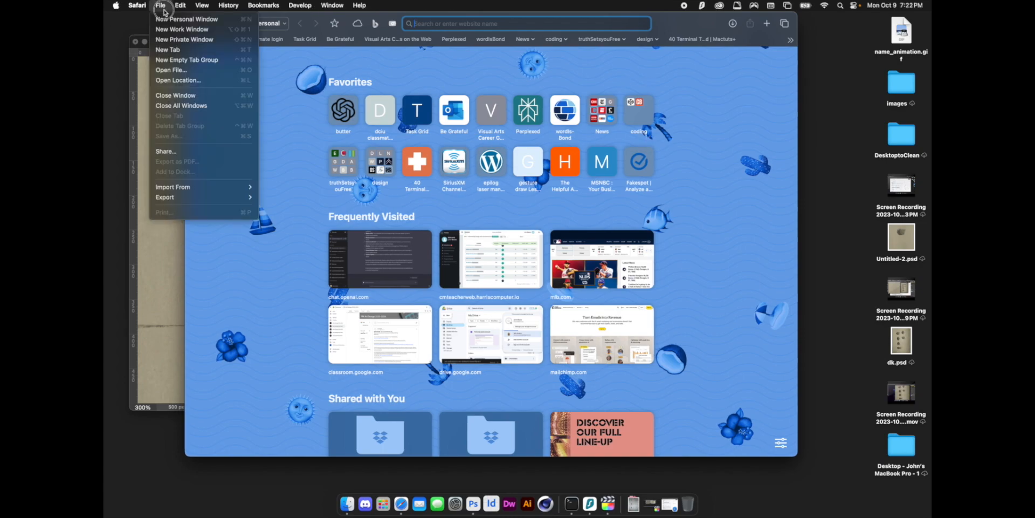
pyautogui.click(175, 70)
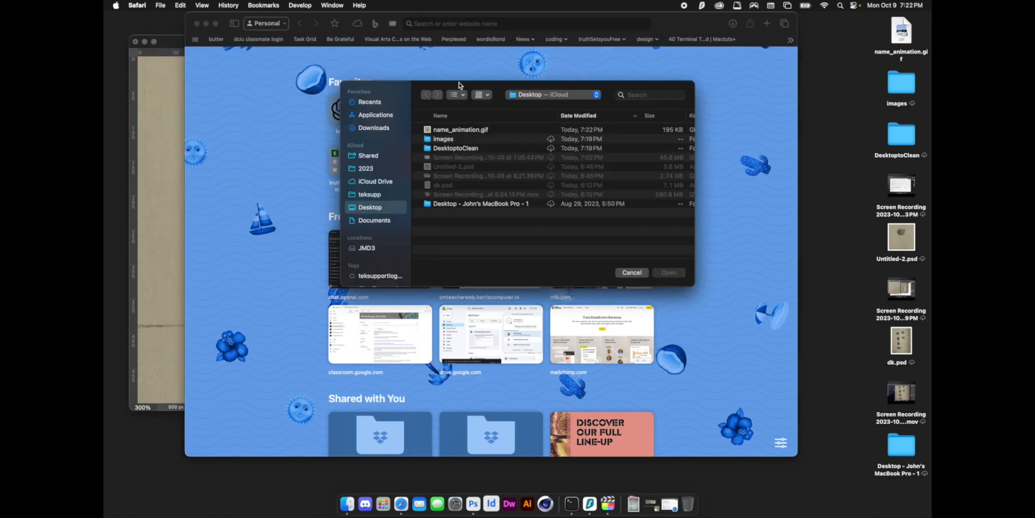
pyautogui.click(447, 130)
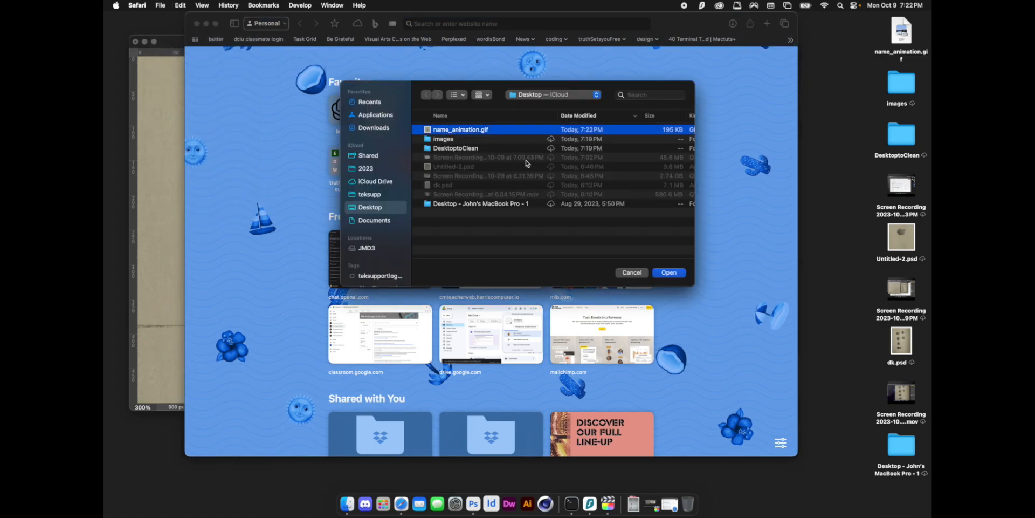
pyautogui.click(668, 273)
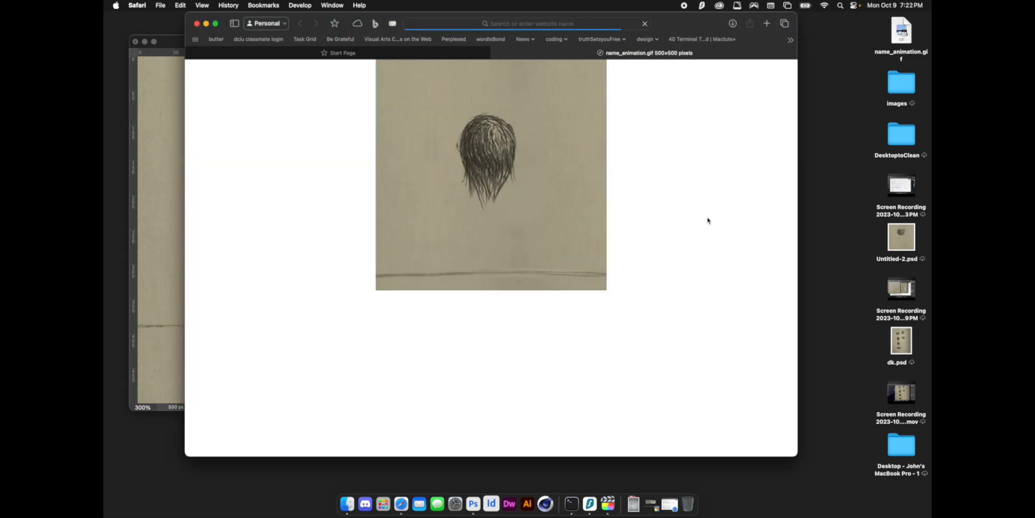